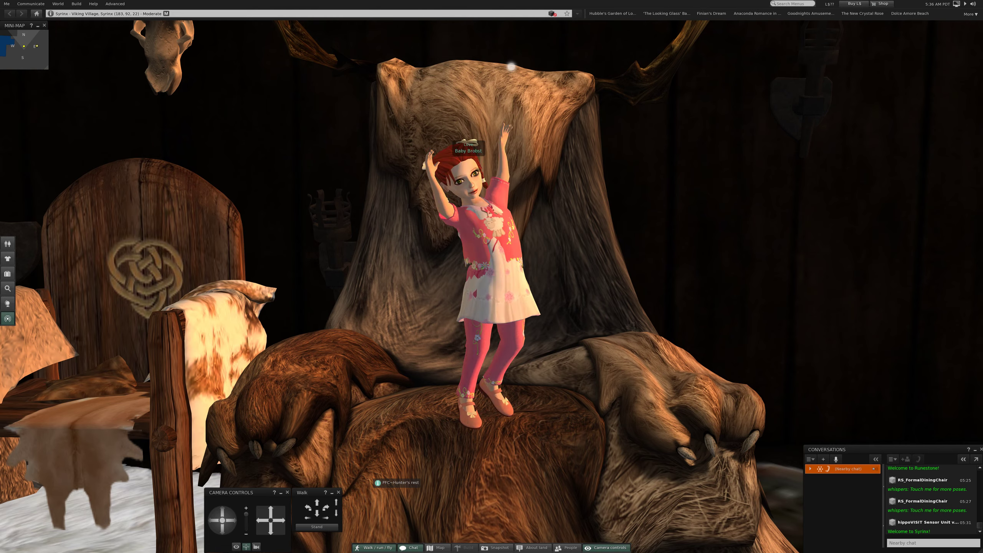
Swing the view around the seated avatars and head from the fur chair to the feast table
{"action": "key", "text": "Left"}
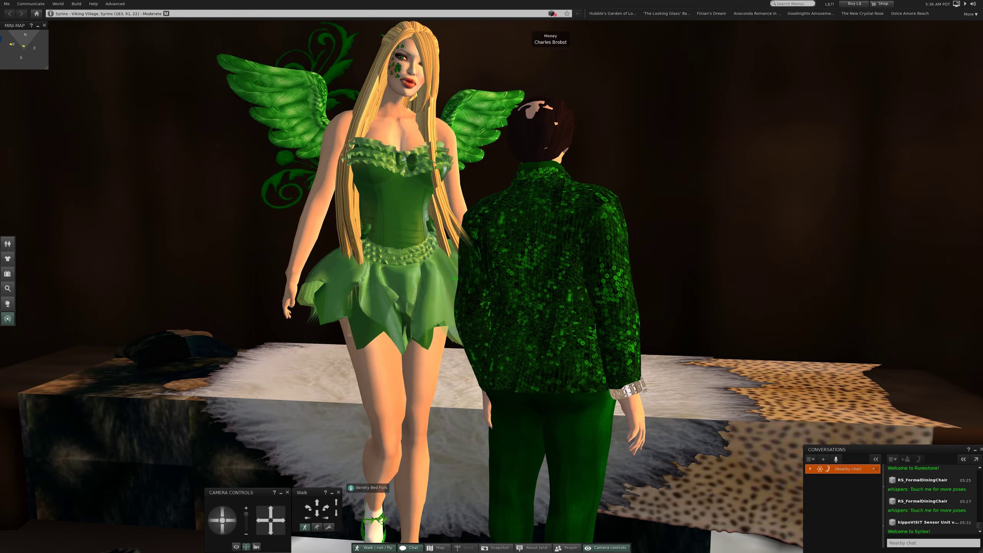
{"action": "key", "text": "Right"}
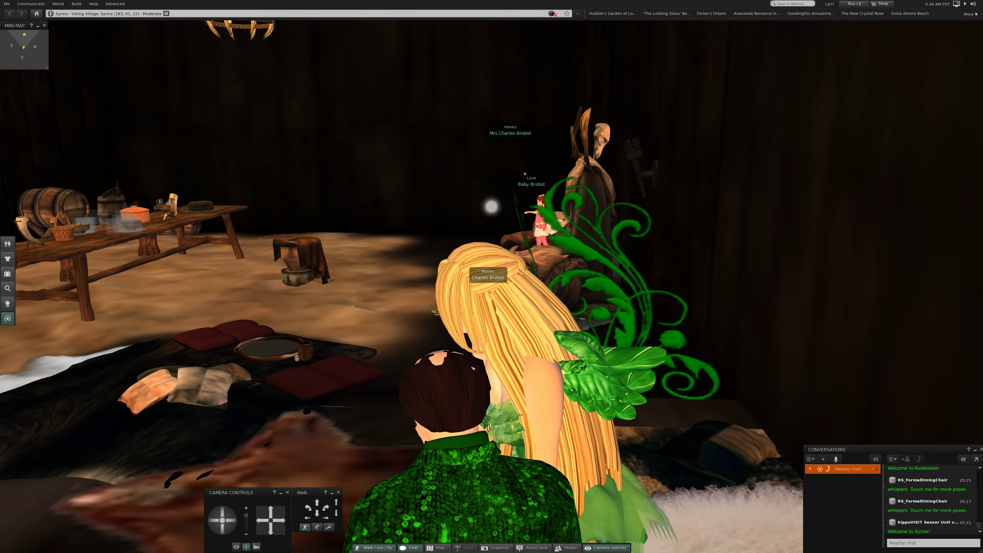
{"action": "key", "text": "Up"}
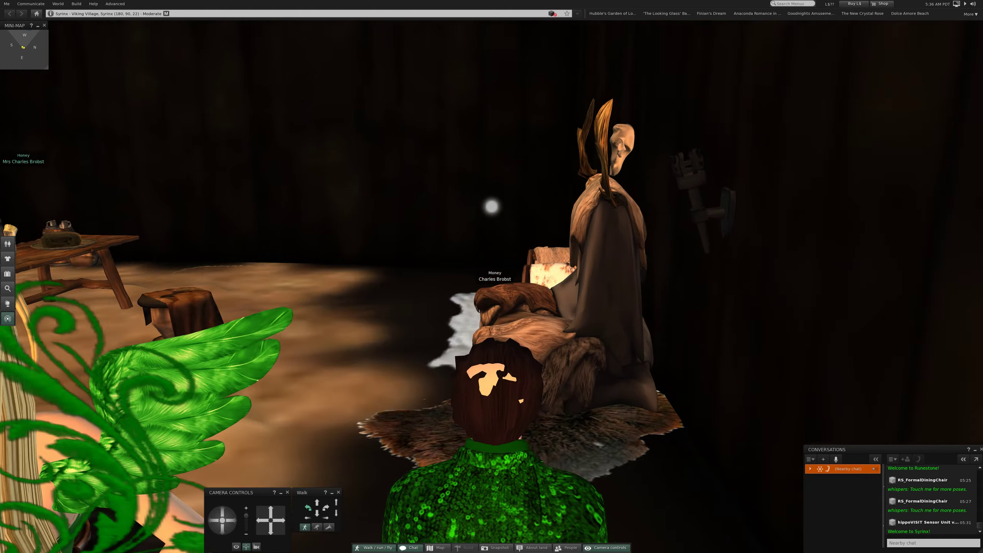
{"action": "key", "text": "Left"}
Walk past the beds, fireplace and cooking area to the longhouse doorway facing the beach
{"action": "key", "text": "Up"}
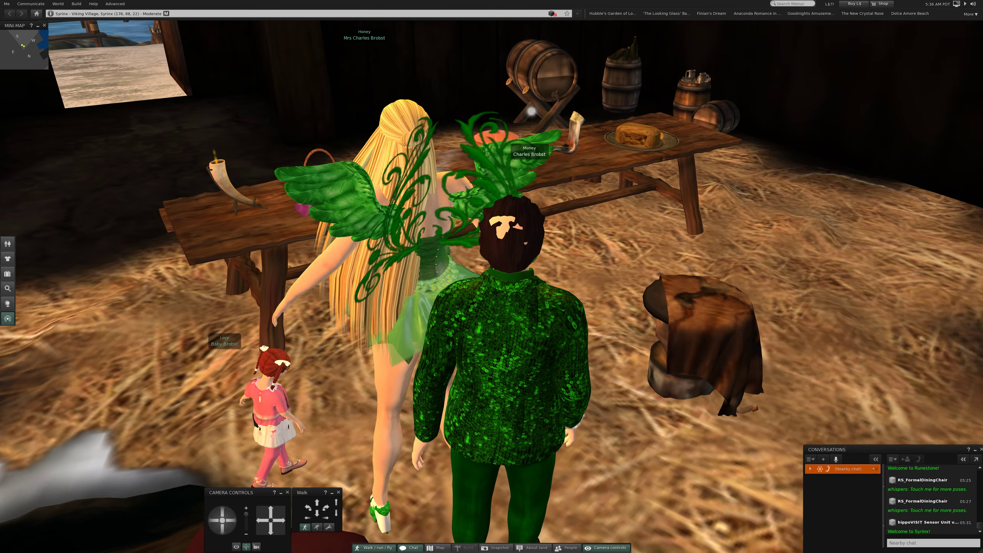
{"action": "key", "text": "Left"}
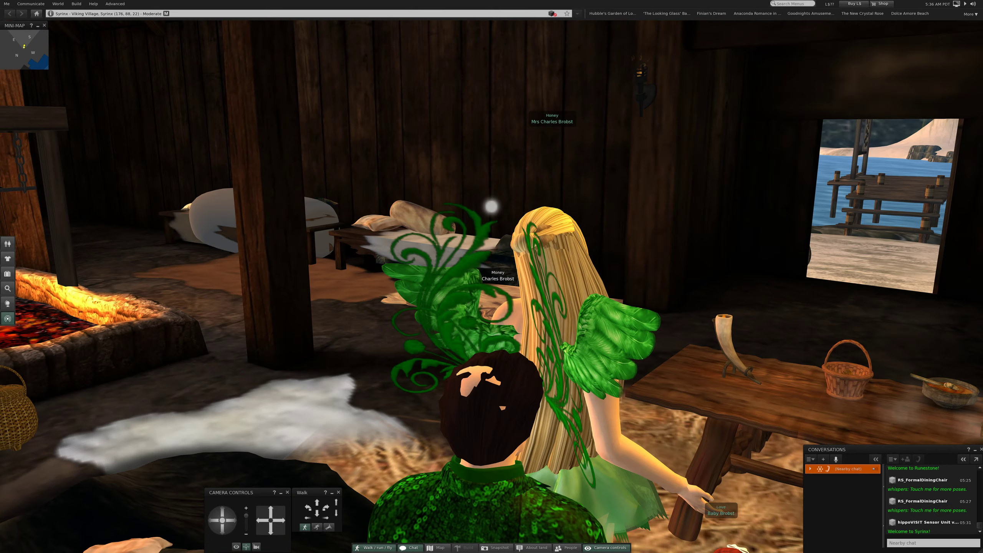
{"action": "key", "text": "Left"}
{"action": "key", "text": "Up"}
{"action": "key", "text": "Left"}
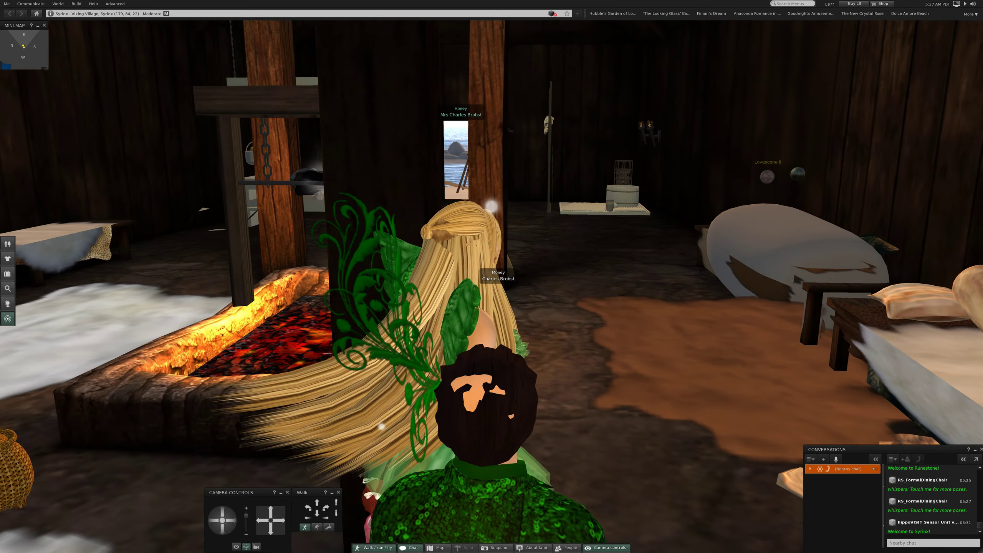
{"action": "key", "text": "Right"}
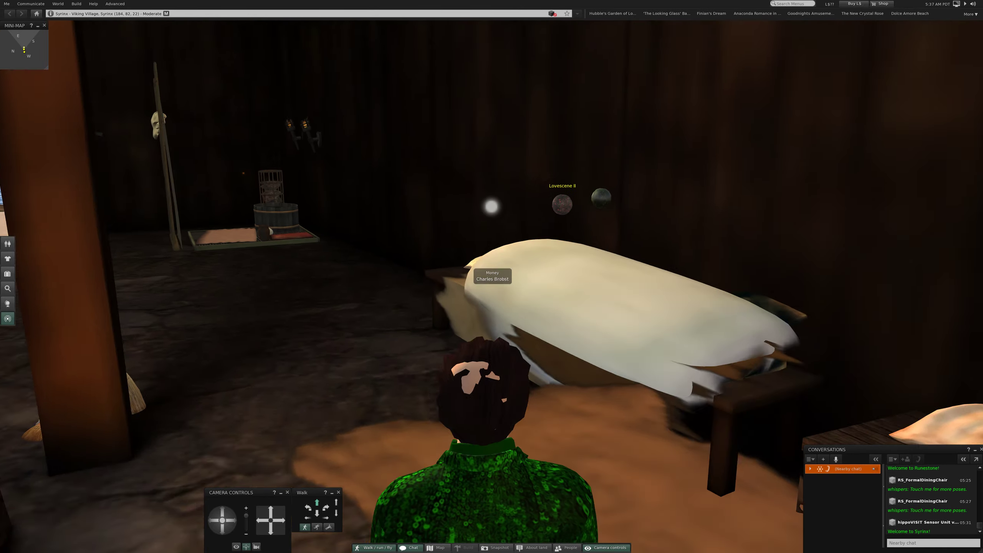
{"action": "key", "text": "Left"}
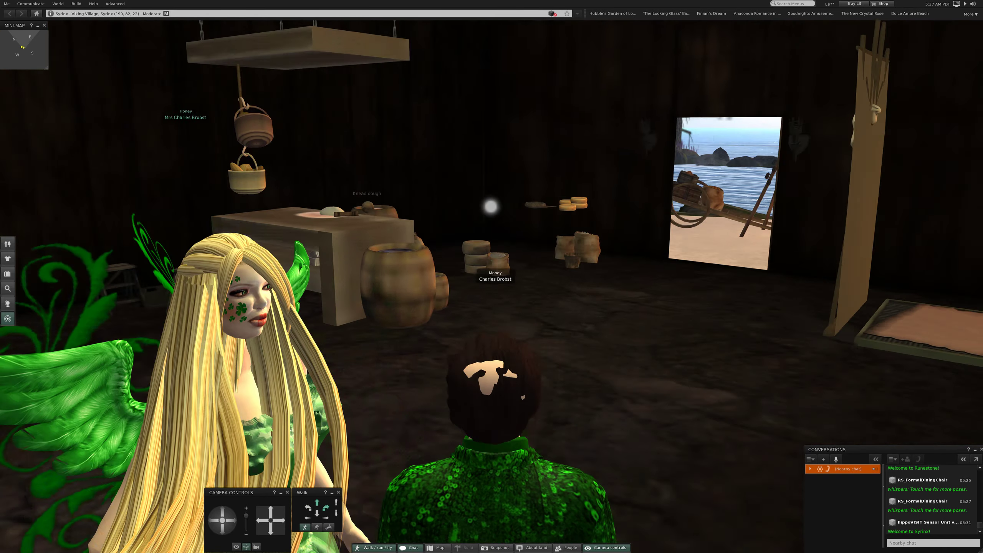
{"action": "key", "text": "Right"}
{"action": "key", "text": "Up"}
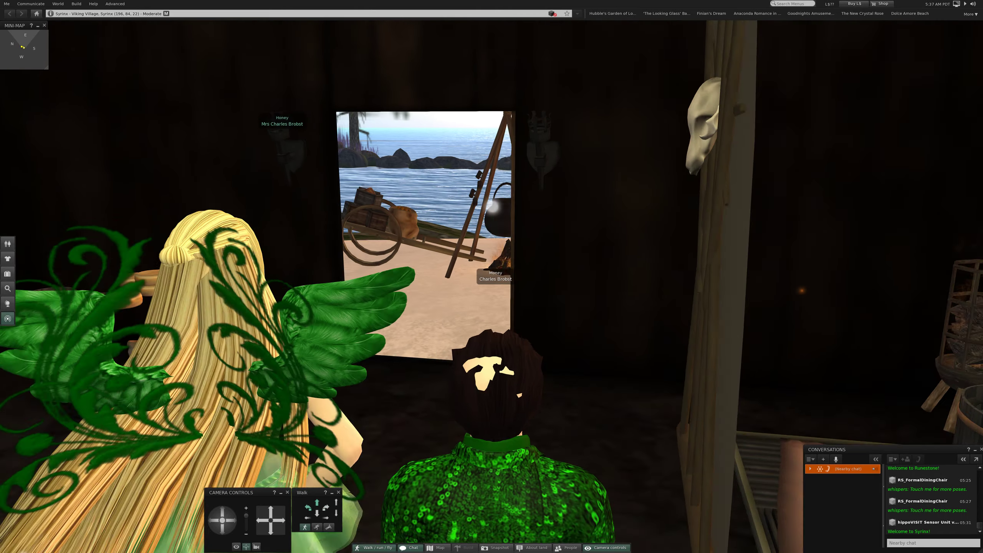
Walk out the doorway, across the sand past the huts, toward the water
{"action": "key", "text": "Up"}
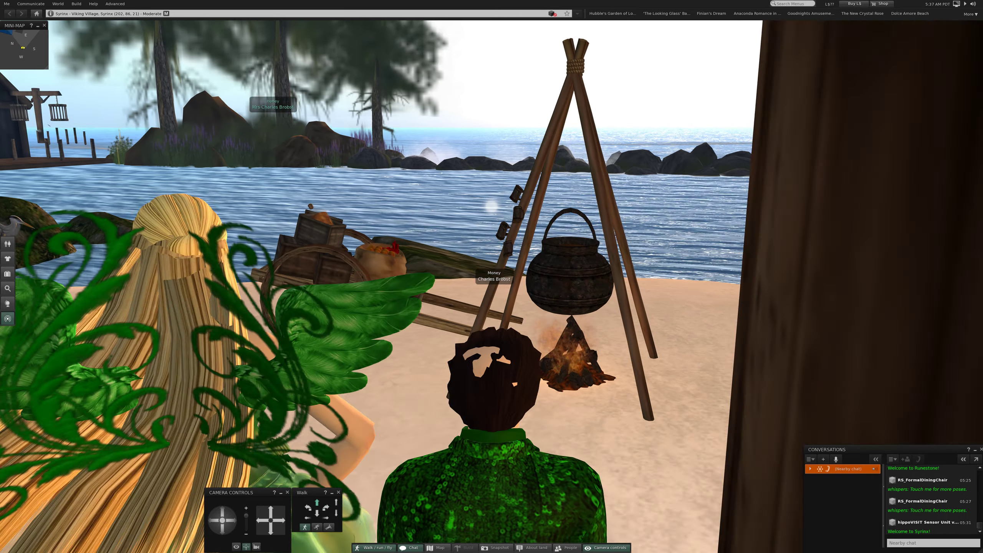
{"action": "key", "text": "Left"}
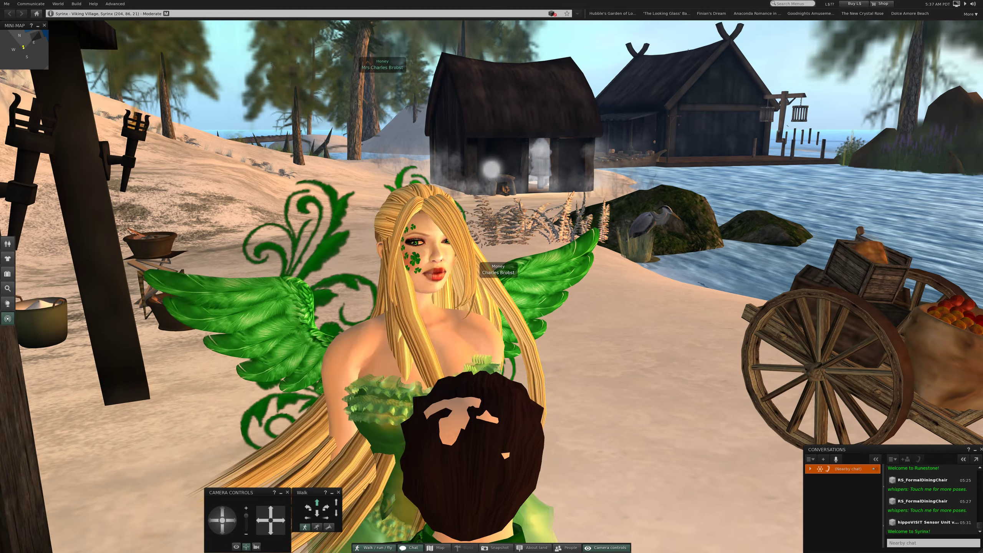
{"action": "key", "text": "Up"}
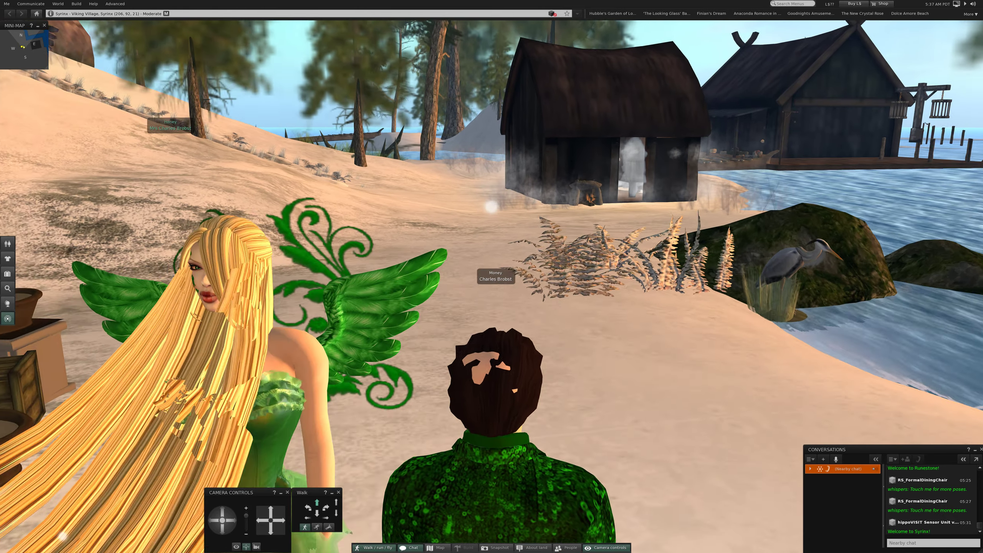
{"action": "key", "text": "Up"}
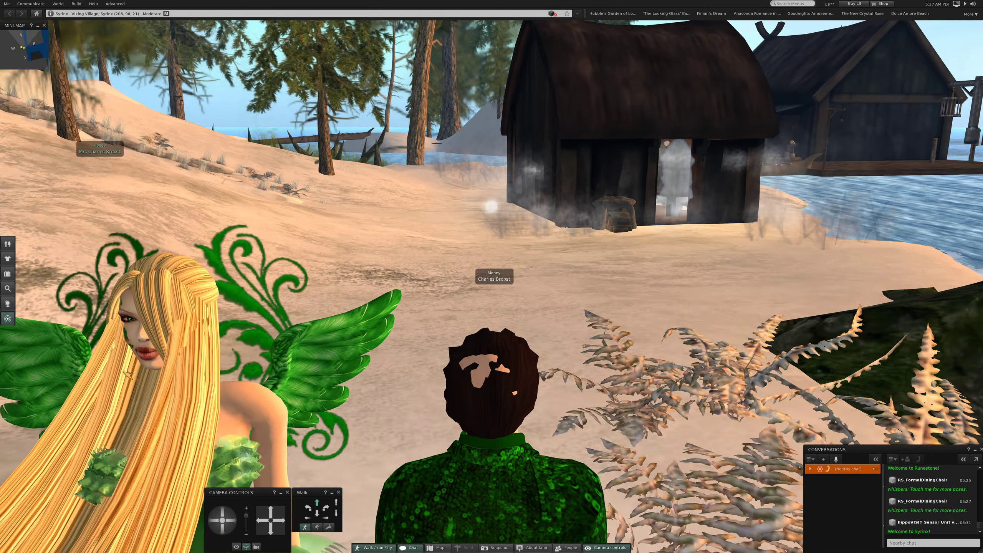
{"action": "key", "text": "Left"}
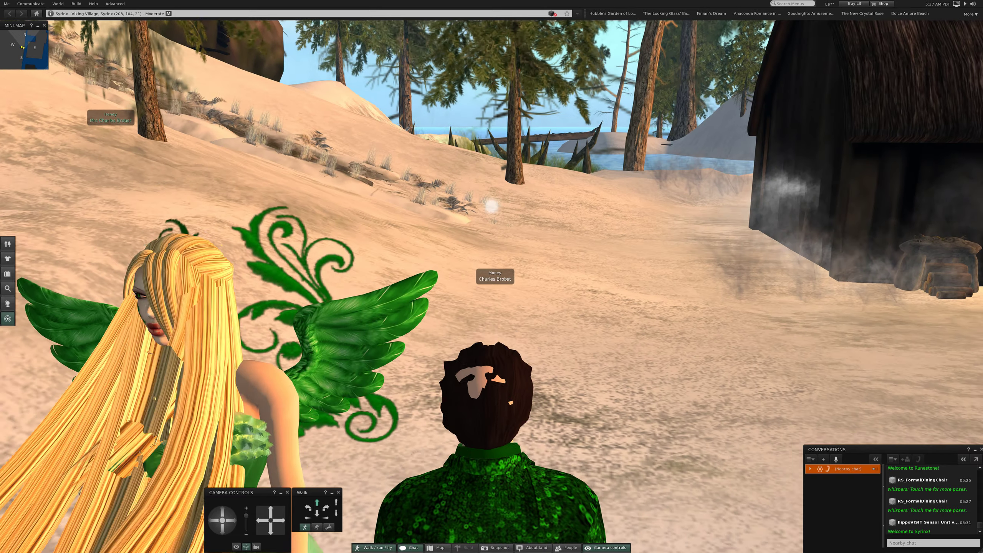
{"action": "key", "text": "Up"}
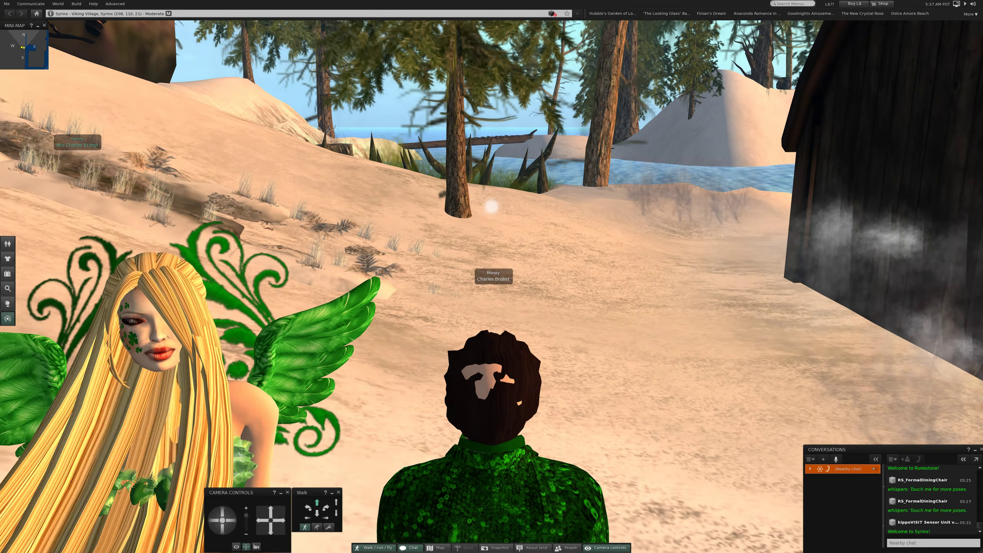
{"action": "key", "text": "Up"}
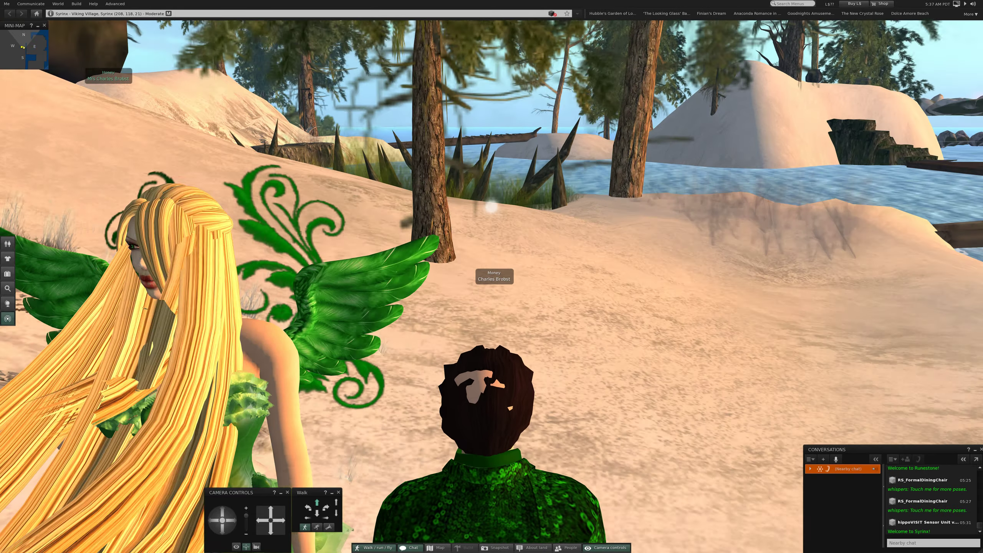
{"action": "key", "text": "Right"}
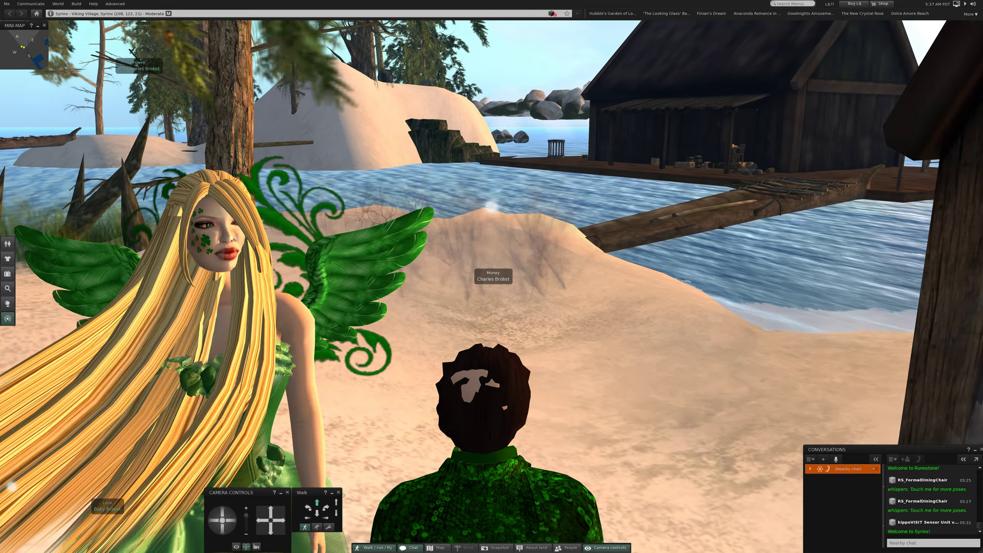
{"action": "key", "text": "Up"}
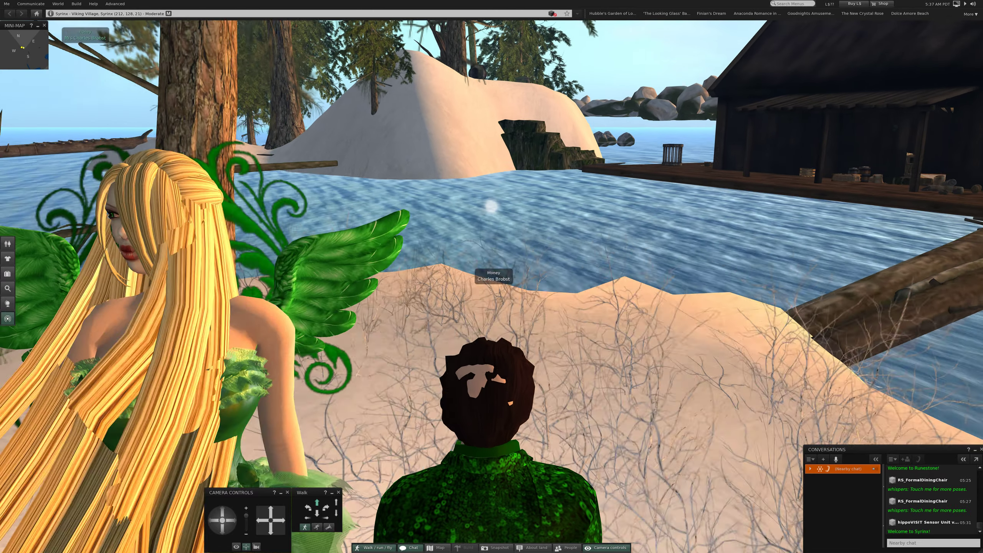
Cross the log bridge onto the dock and head along the wooden building
{"action": "key", "text": "Right"}
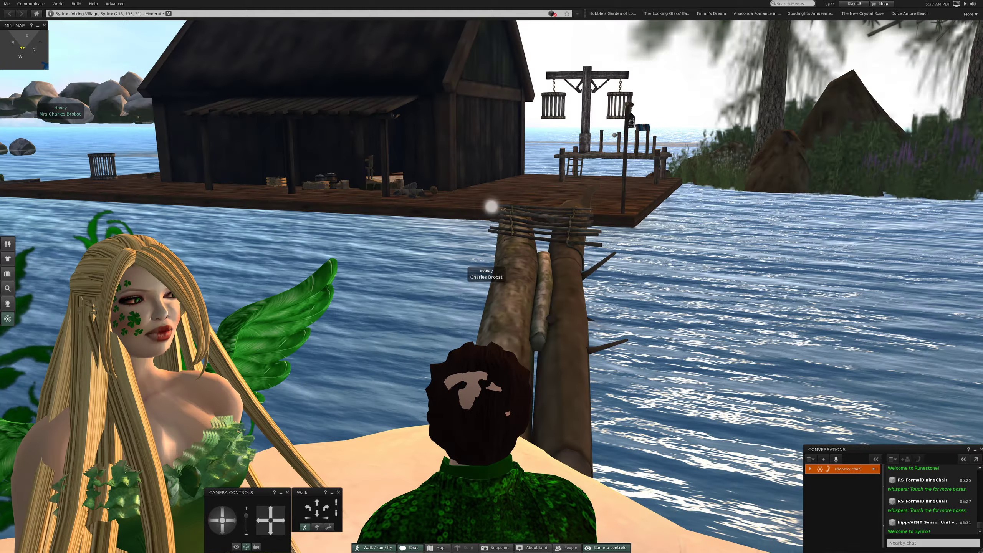
{"action": "key", "text": "Right"}
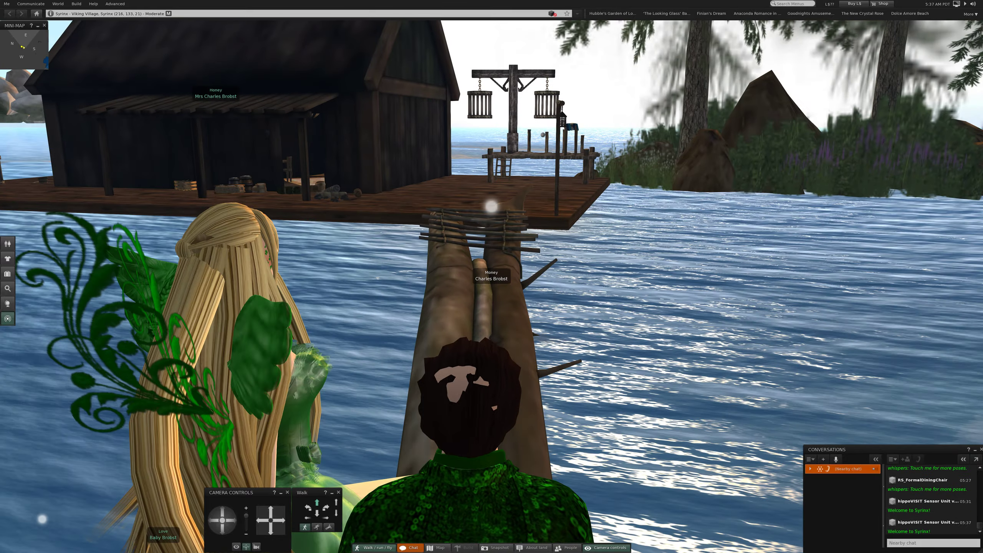
{"action": "key", "text": "Up"}
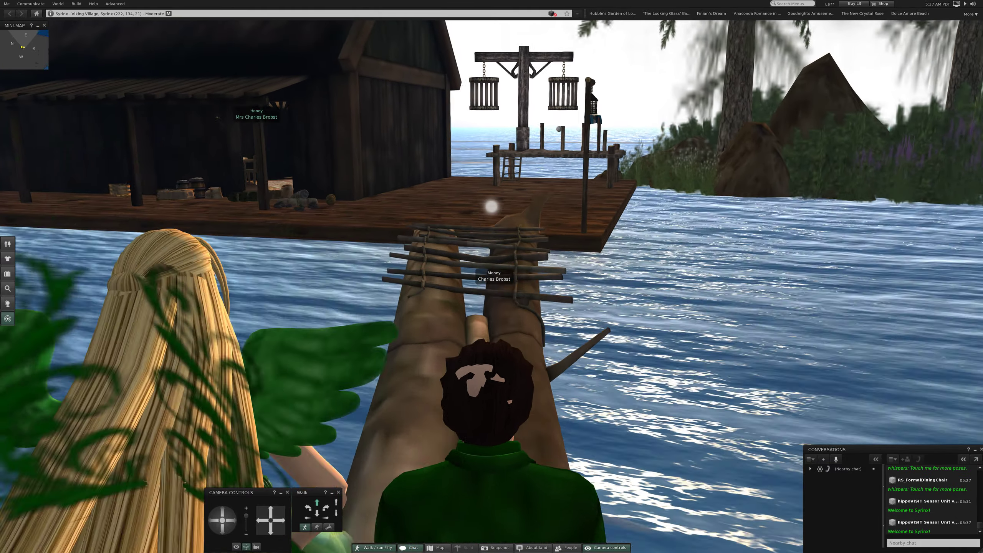
{"action": "key", "text": "Up"}
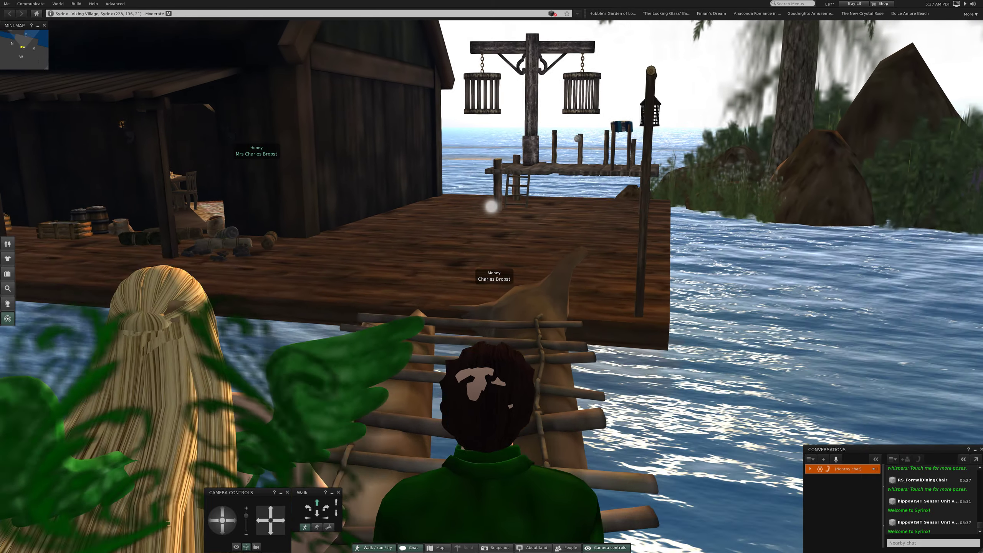
{"action": "key", "text": "Up"}
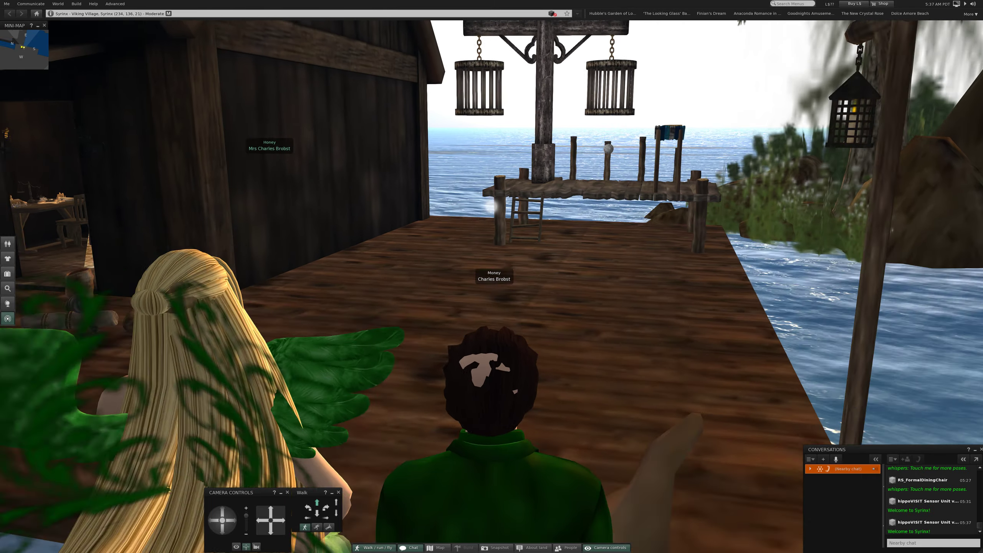
{"action": "key", "text": "Left"}
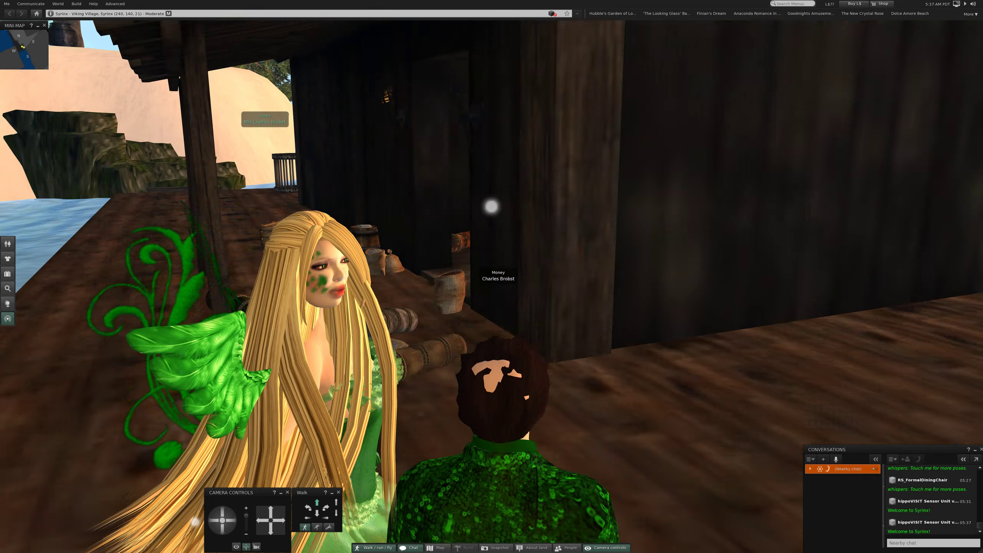
{"action": "key", "text": "Right"}
Walk along the porch into the storehouse toward the notice board
{"action": "key", "text": "Up"}
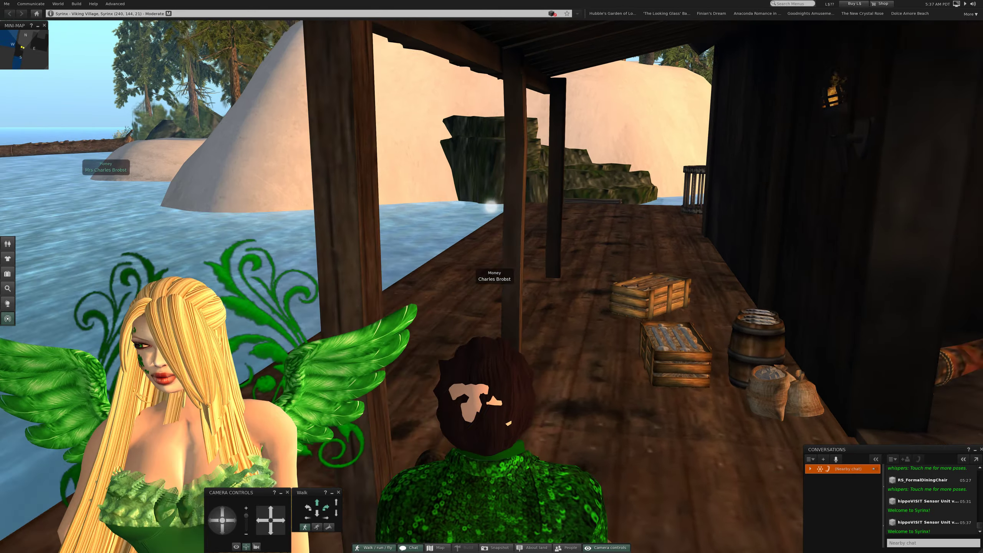
{"action": "key", "text": "Right"}
{"action": "key", "text": "Up"}
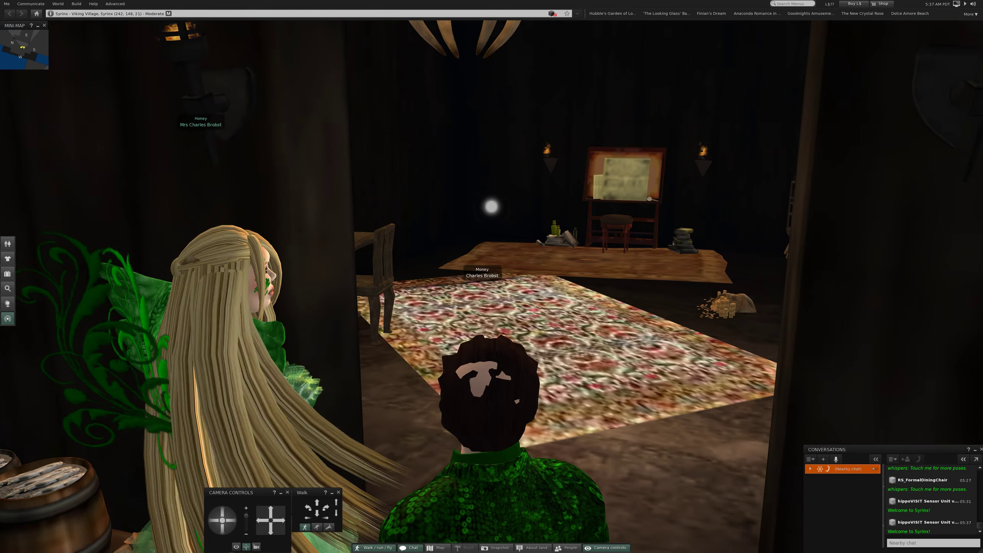
{"action": "key", "text": "Up"}
{"action": "key", "text": "Right"}
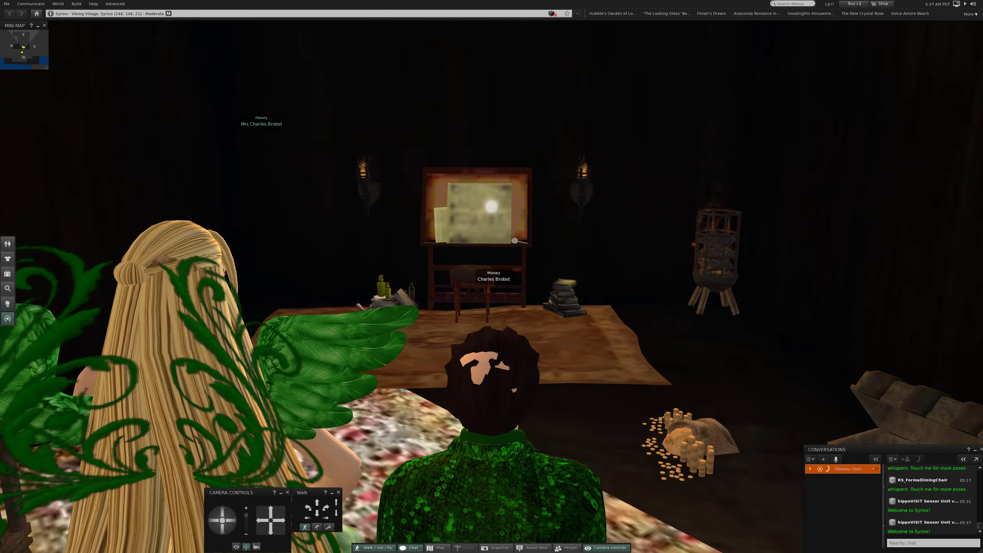
Turn around the room and zoom the camera onto the drafting table sketch
{"action": "key", "text": "Left"}
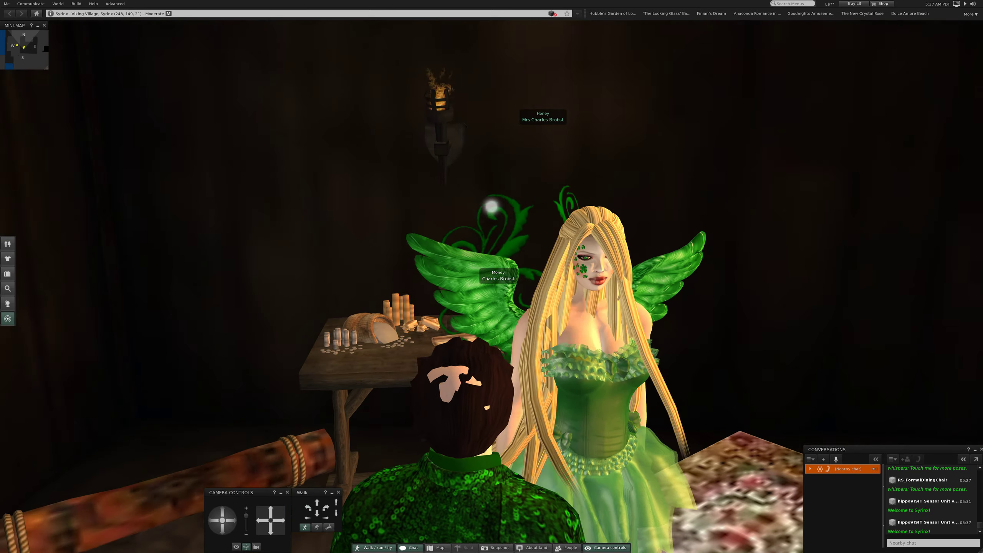
{"action": "key", "text": "Right"}
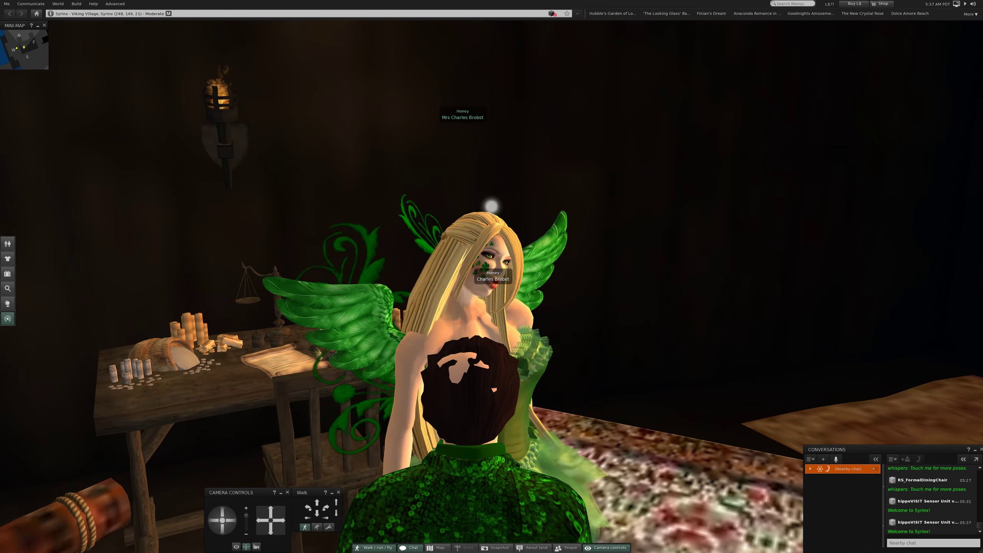
{"action": "key", "text": "Right"}
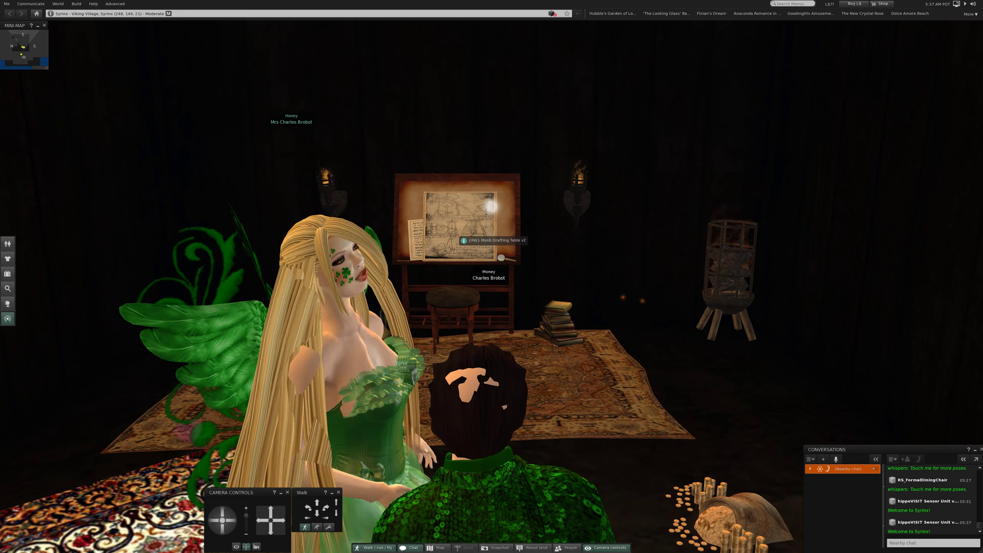
{"action": "left_click", "coordinate": [501, 257], "text": "alt"}
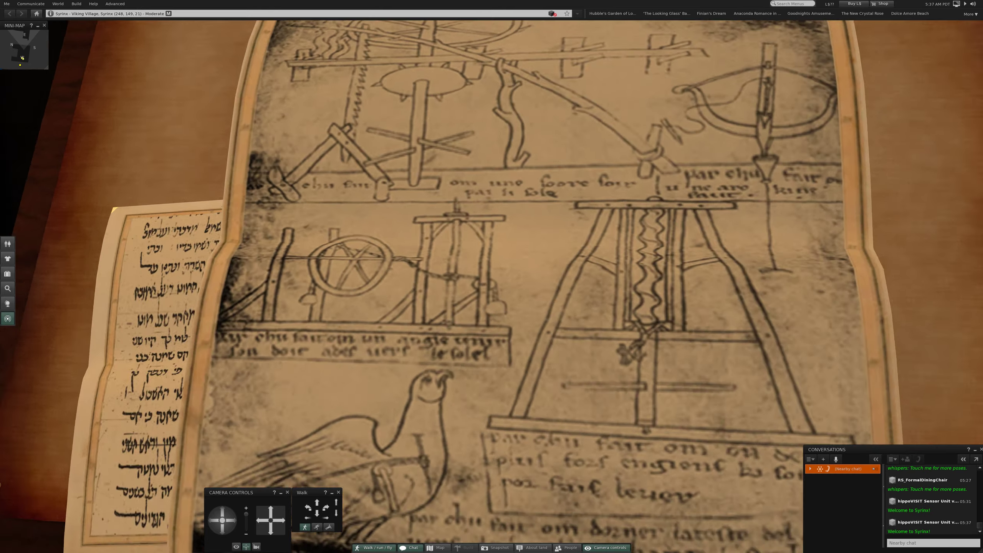
{"action": "scroll", "coordinate": [507, 284], "scroll_direction": "down", "scroll_amount": 2}
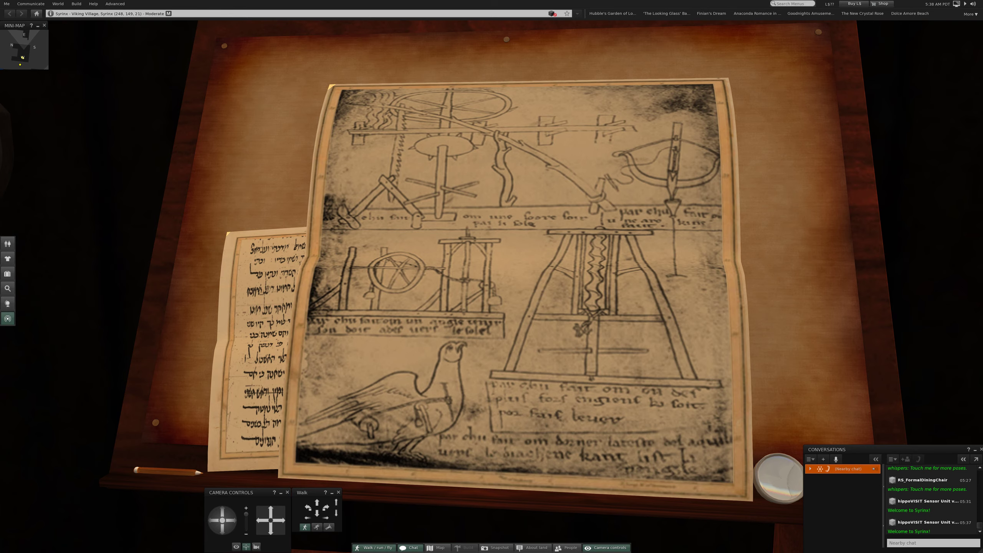
Reset the camera and walk out of the hut onto the waterside deck
{"action": "key", "text": "Escape"}
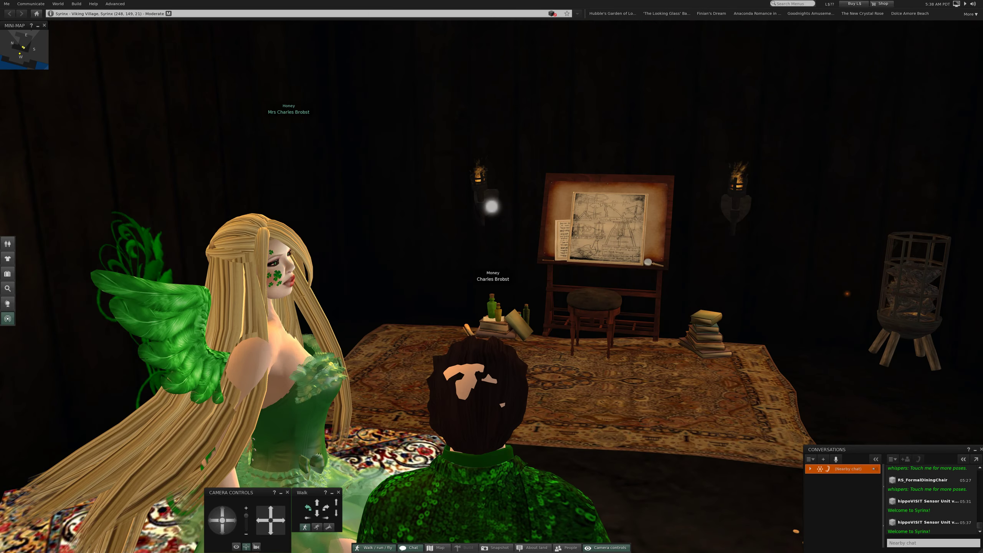
{"action": "key", "text": "Left"}
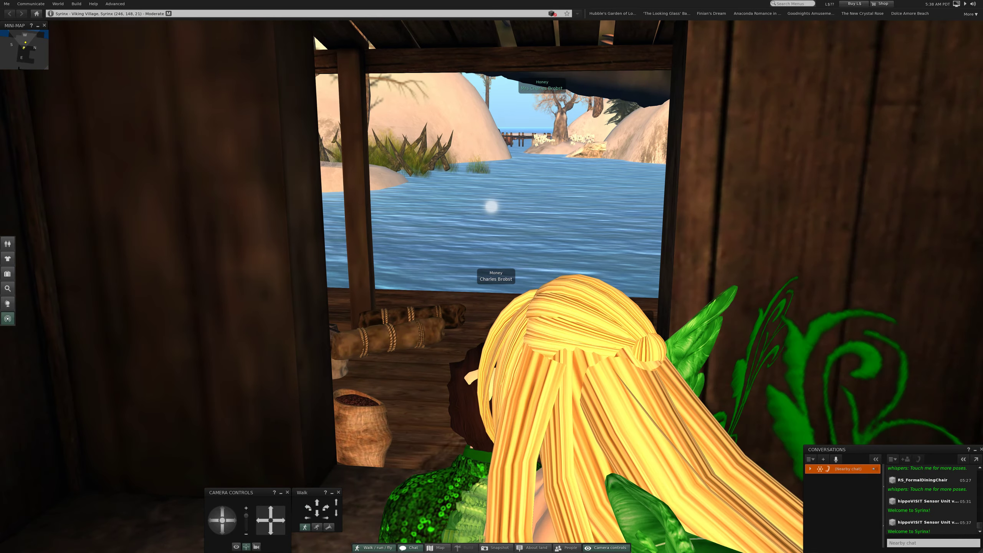
{"action": "key", "text": "Up"}
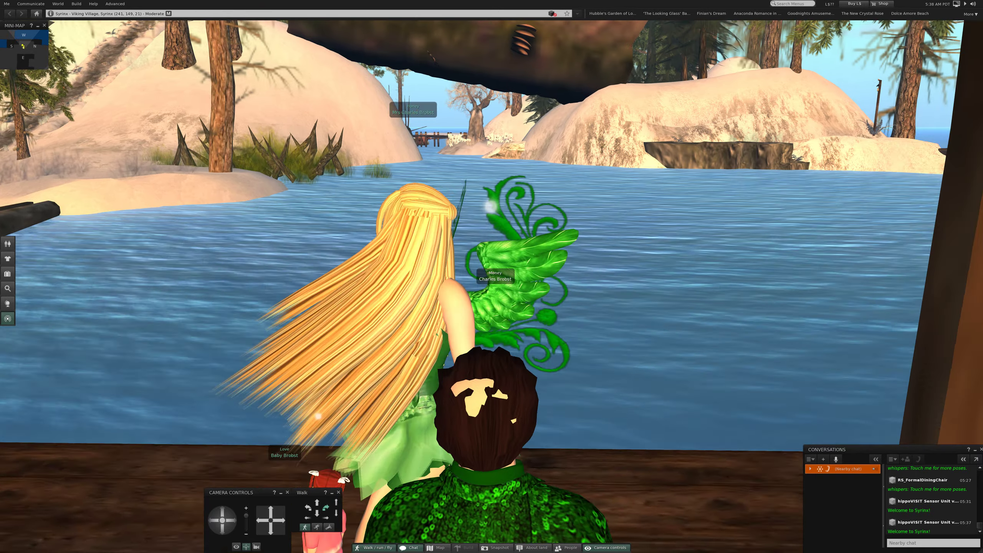
{"action": "key", "text": "Right"}
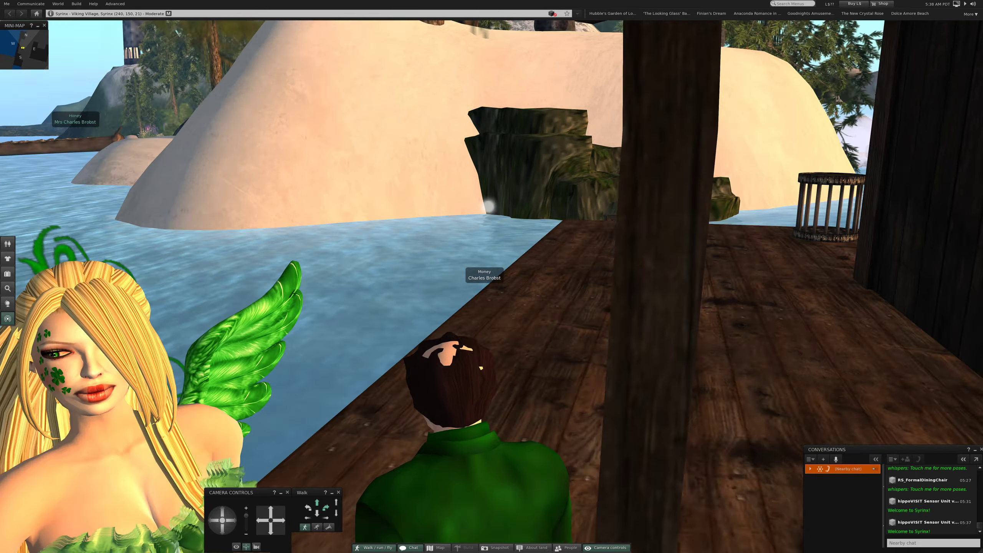
{"action": "key", "text": "Right"}
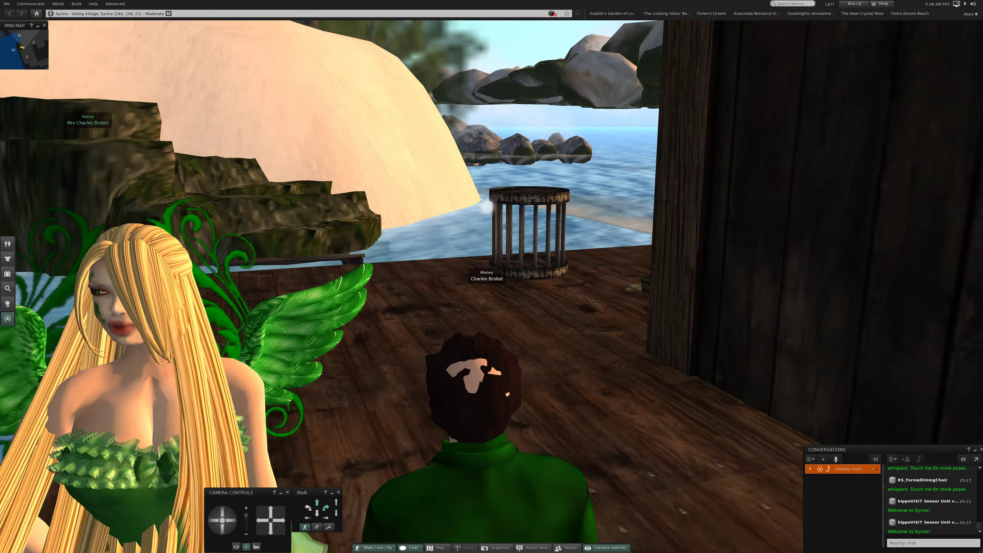
{"action": "key", "text": "Right"}
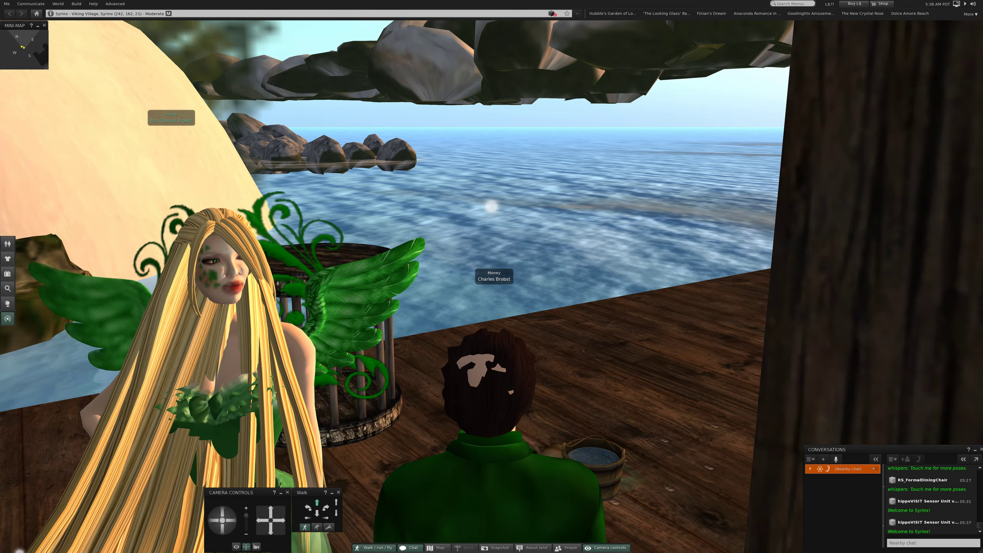
{"action": "key", "text": "Up"}
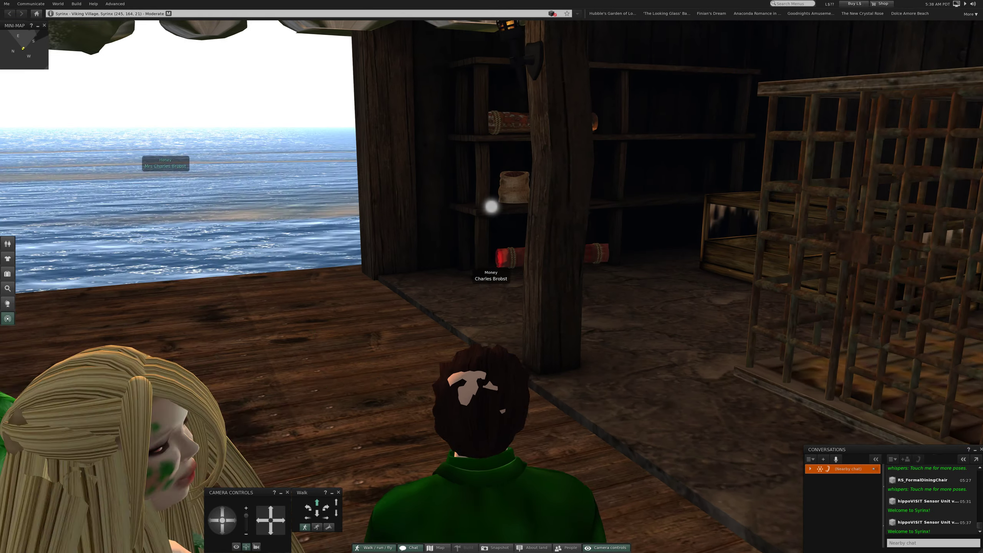
Turn toward the hills and walk past the rock to the cauldron and stone pillar
{"action": "key", "text": "Right"}
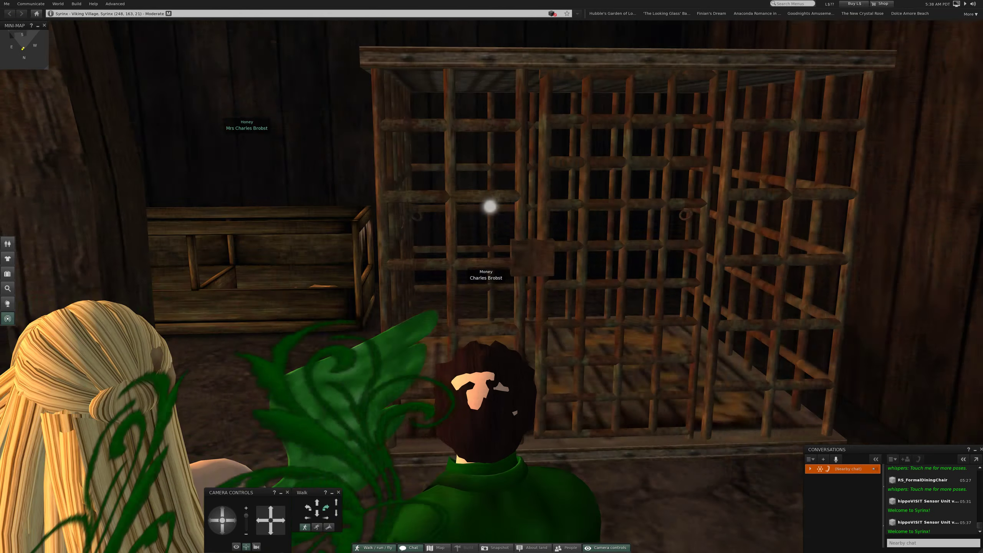
{"action": "key", "text": "Right"}
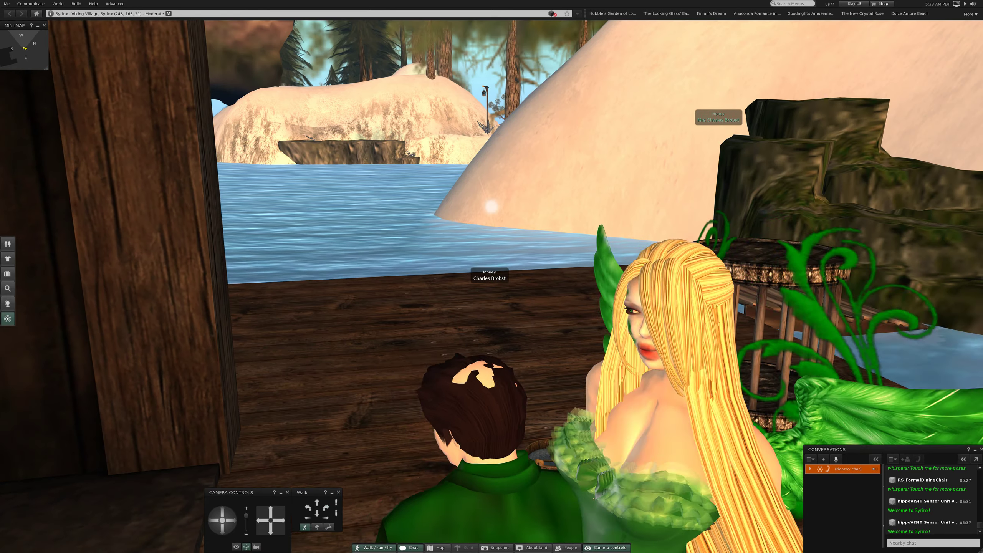
{"action": "key", "text": "Right"}
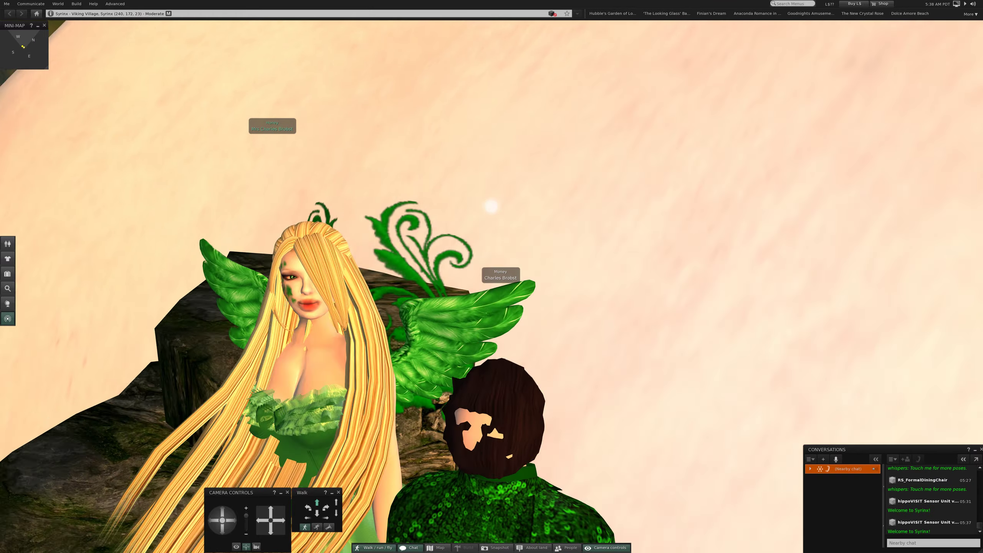
{"action": "key", "text": "Up"}
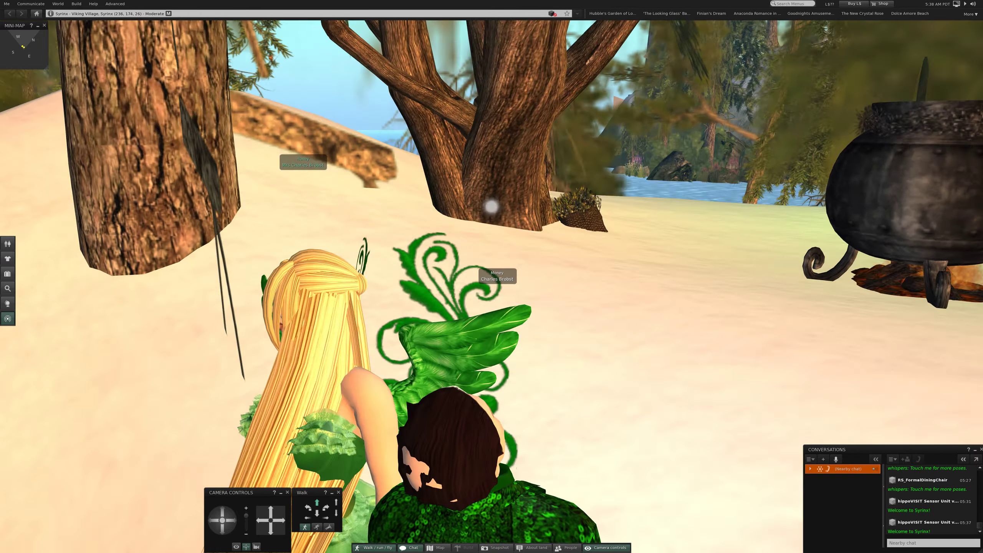
{"action": "key", "text": "Left"}
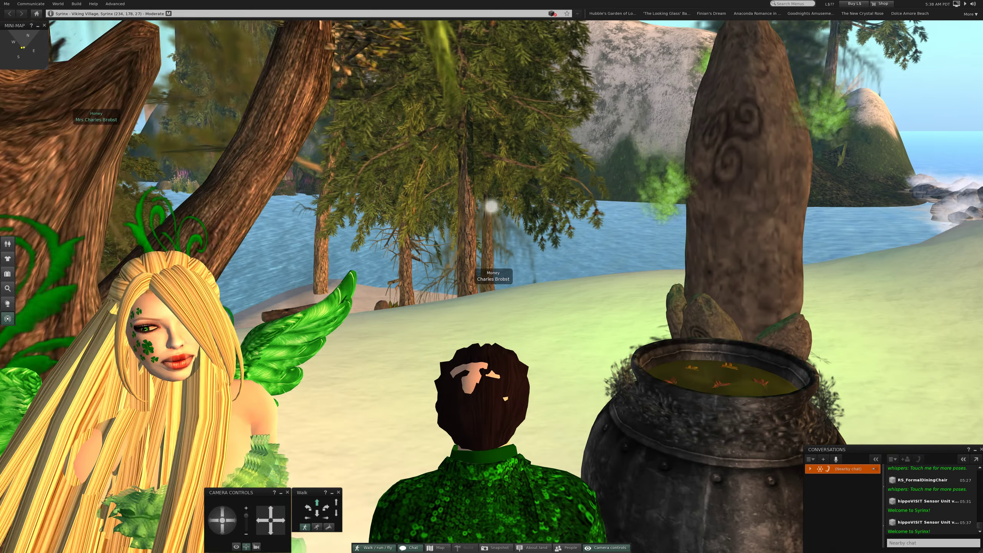
{"action": "key", "text": "Left"}
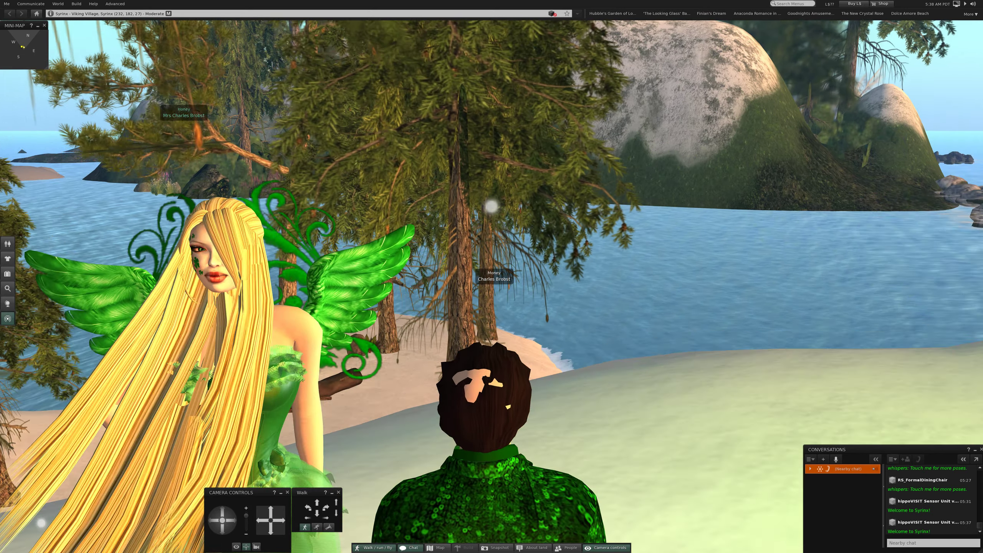
{"action": "key", "text": "Left"}
{"action": "key", "text": "Left"}
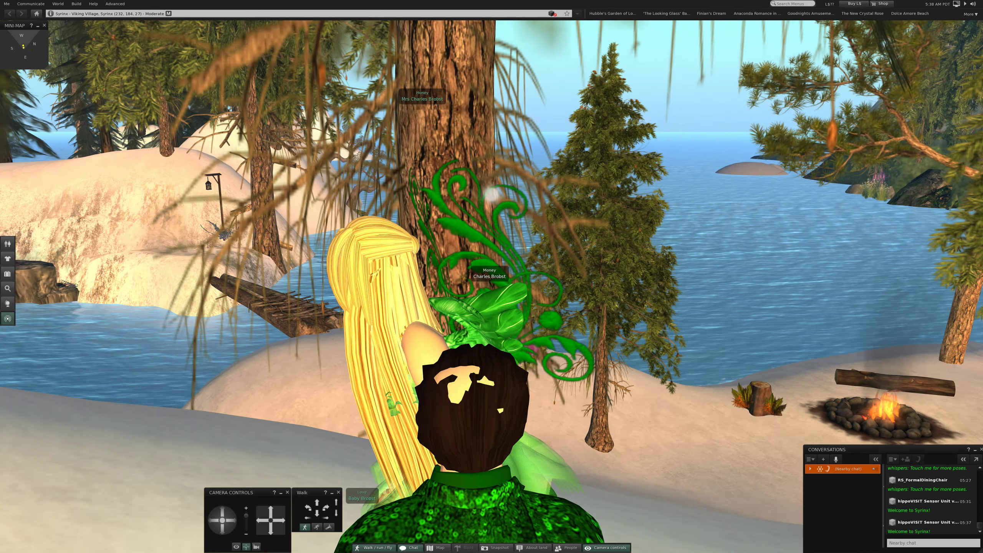
Turn left and walk up to the campfire
{"action": "key", "text": "Left"}
{"action": "key", "text": "Left"}
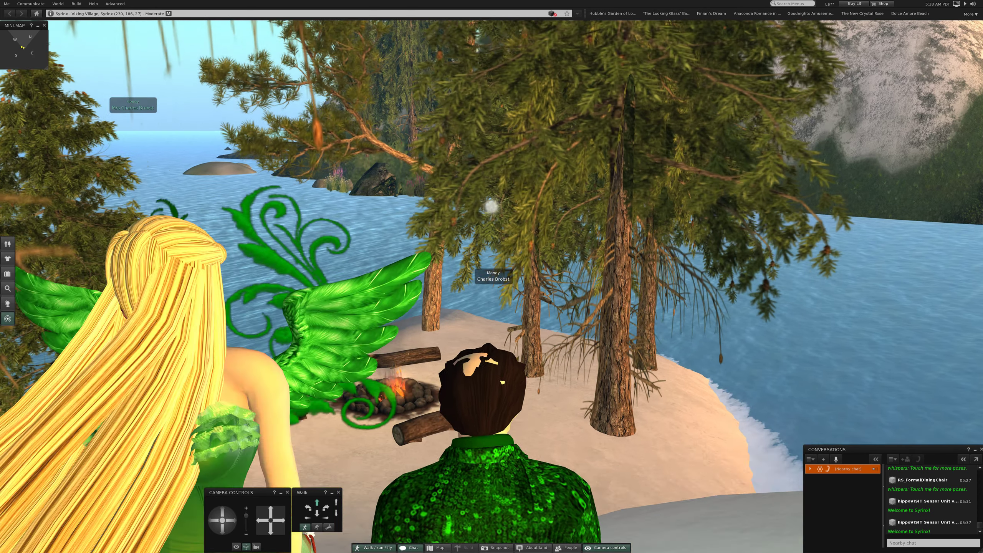
{"action": "key", "text": "Up"}
{"action": "key", "text": "Left"}
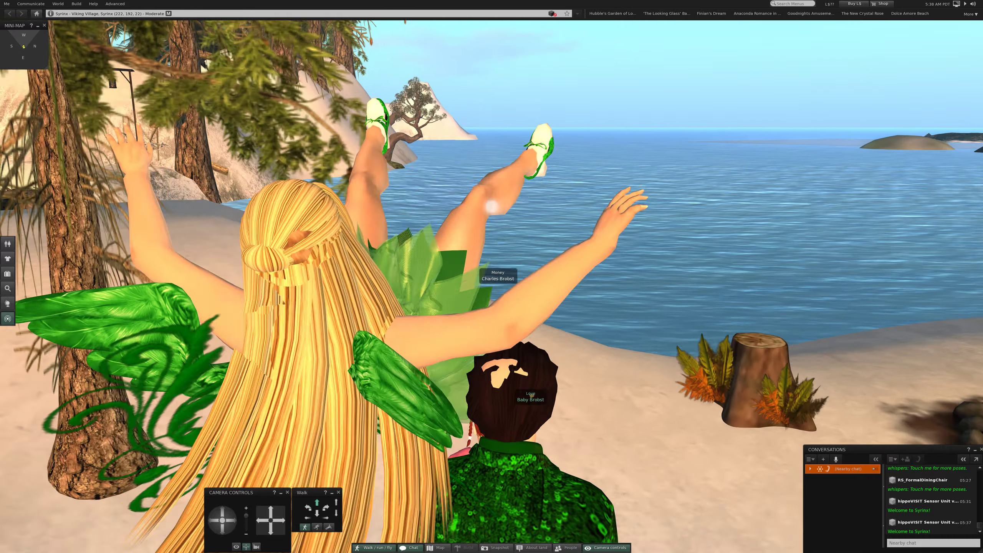
{"action": "key", "text": "Left"}
Pass the log bridge and climb to the pine hilltop beside the fairy companion
{"action": "key", "text": "Up"}
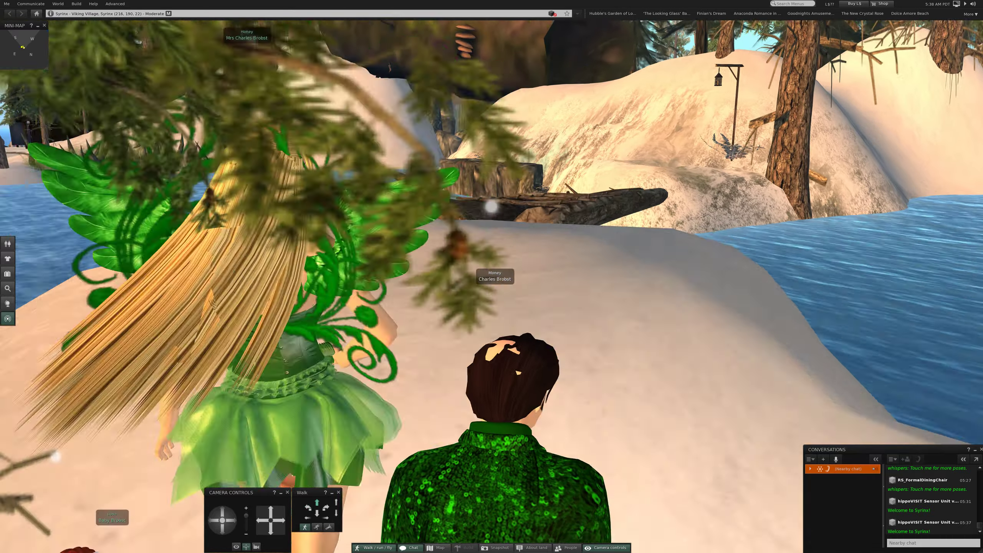
{"action": "key", "text": "Left"}
{"action": "key", "text": "Right"}
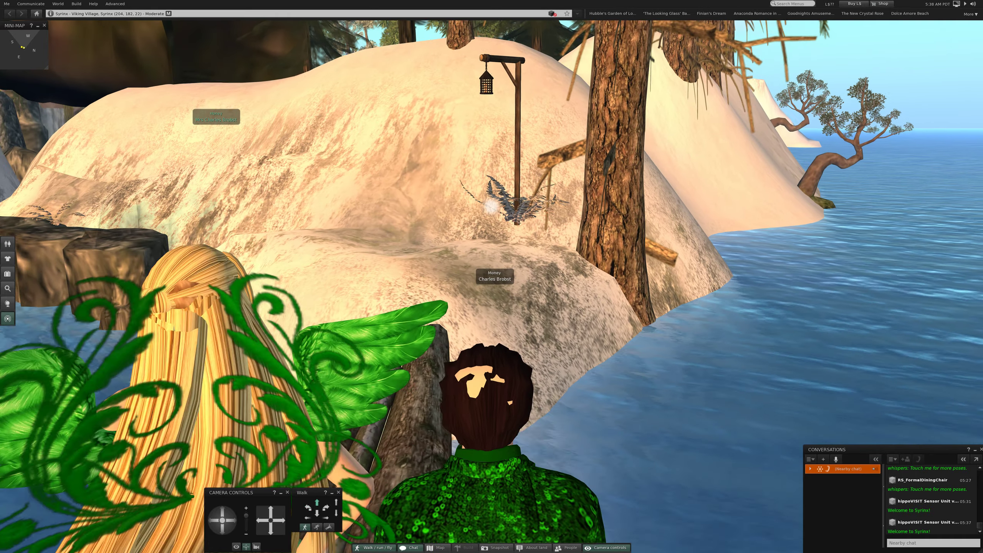
{"action": "key", "text": "Right"}
{"action": "key", "text": "Left"}
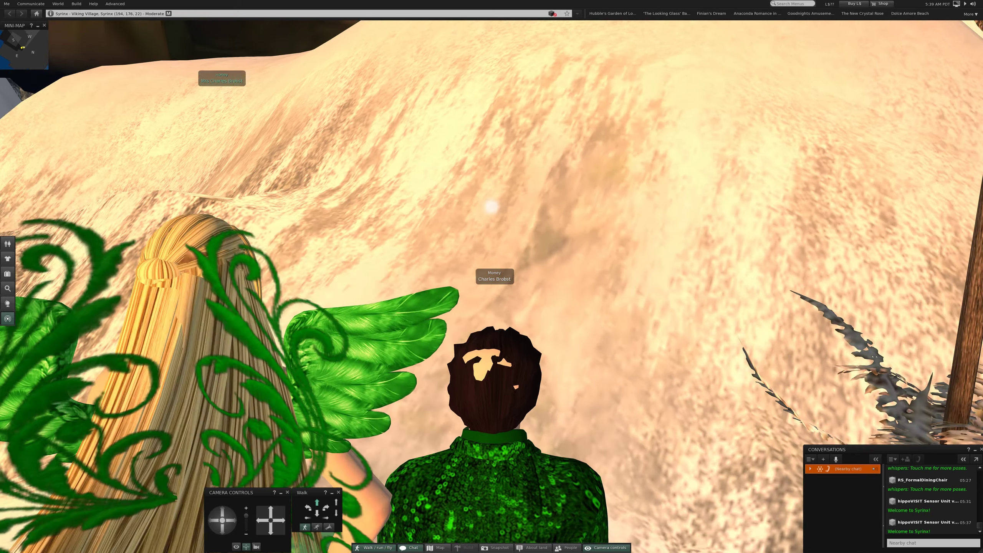
{"action": "key", "text": "Left"}
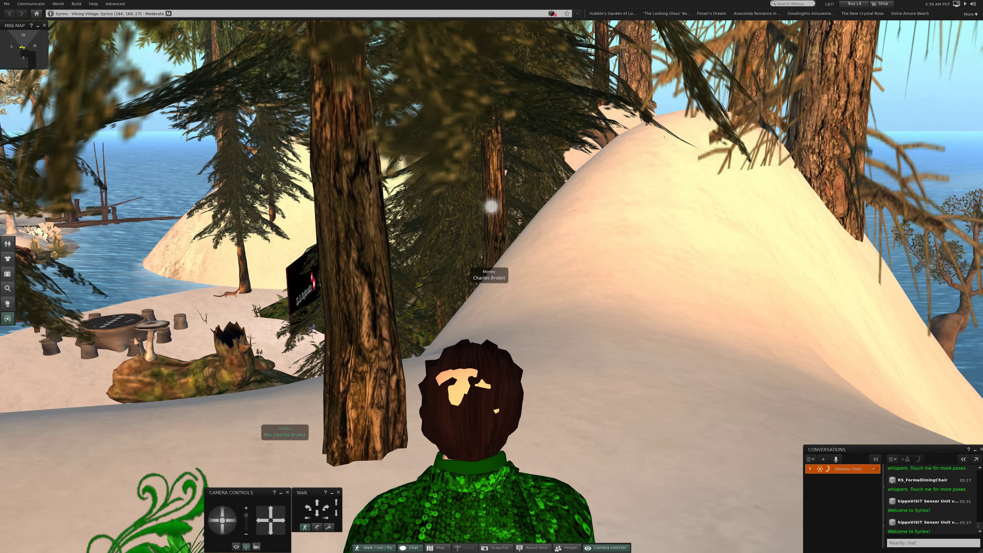
Walk down the beach past the stump table, then turn toward the bear's dock
{"action": "key", "text": "Left"}
{"action": "key", "text": "Up"}
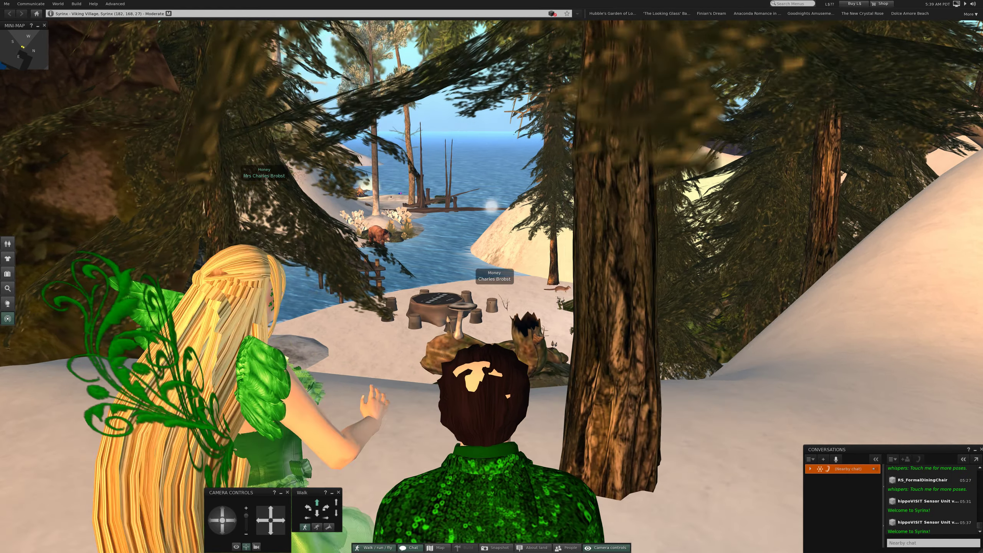
{"action": "key", "text": "Left"}
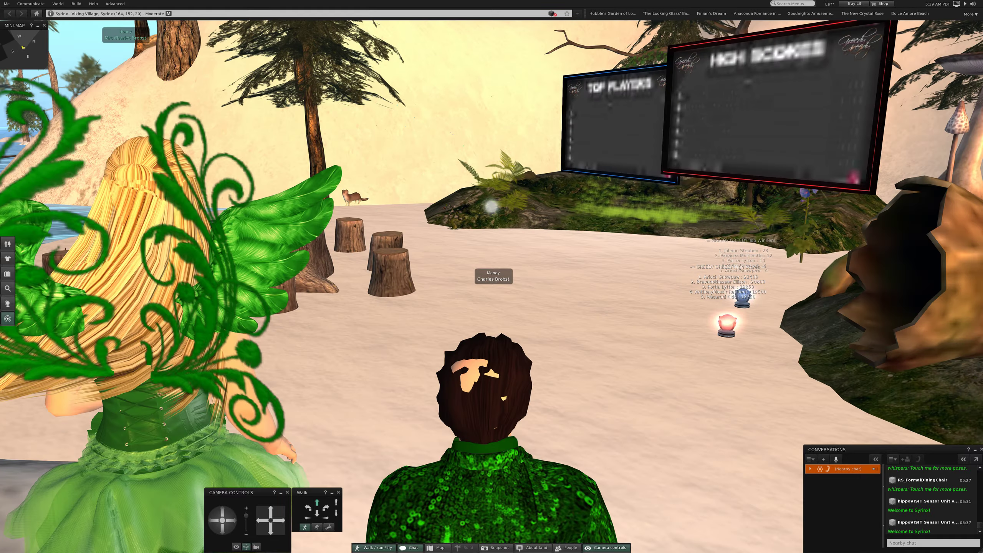
{"action": "key", "text": "Right"}
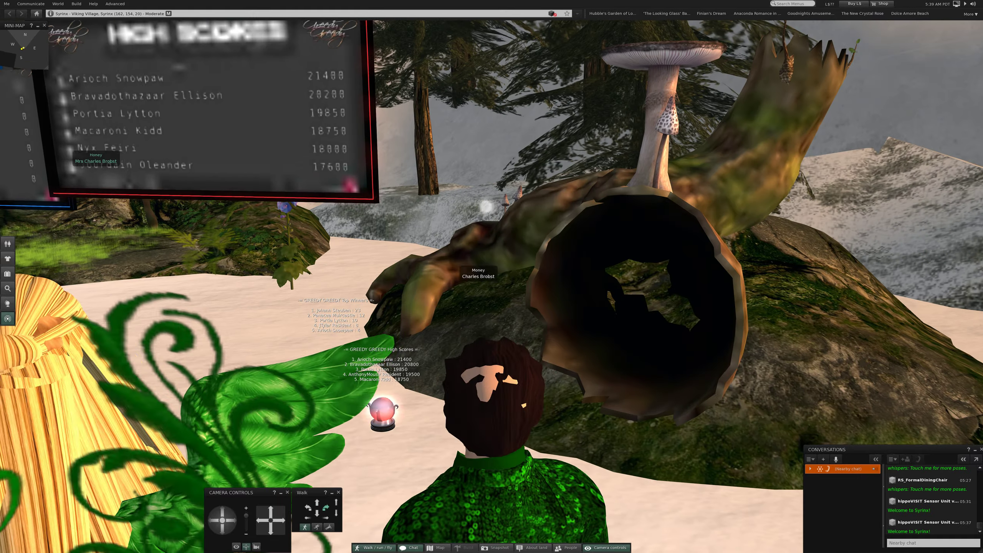
{"action": "key", "text": "Left"}
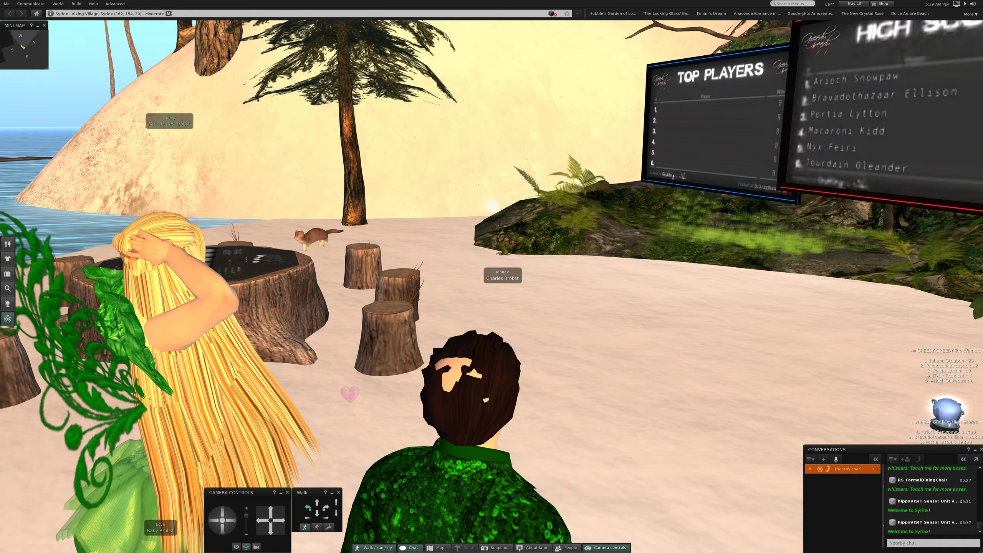
{"action": "key", "text": "Left"}
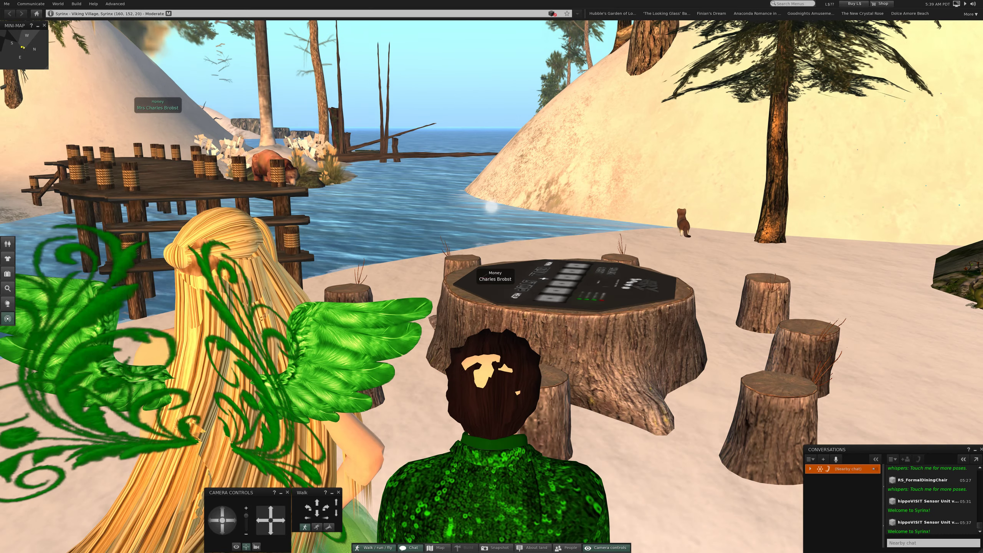
{"action": "key", "text": "Left"}
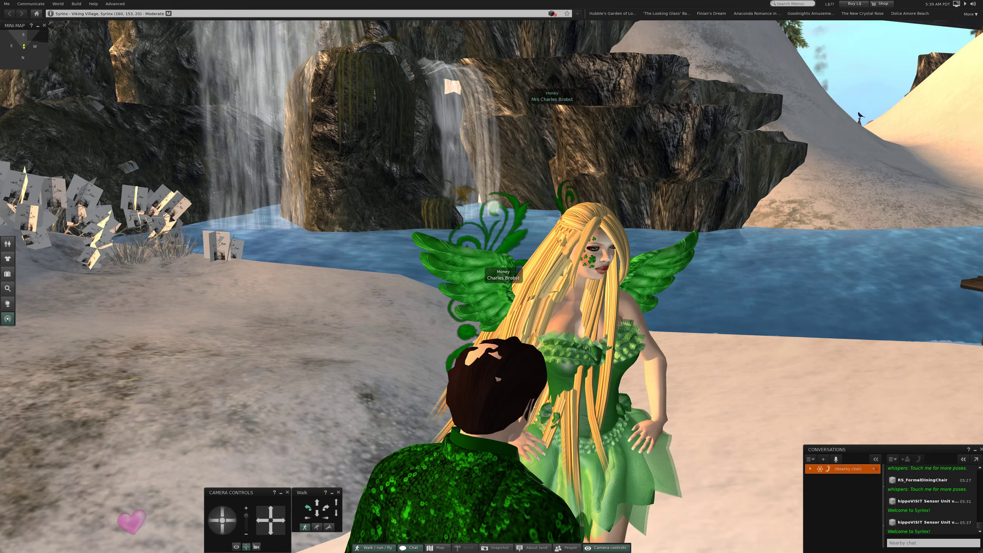
{"action": "key", "text": "Right"}
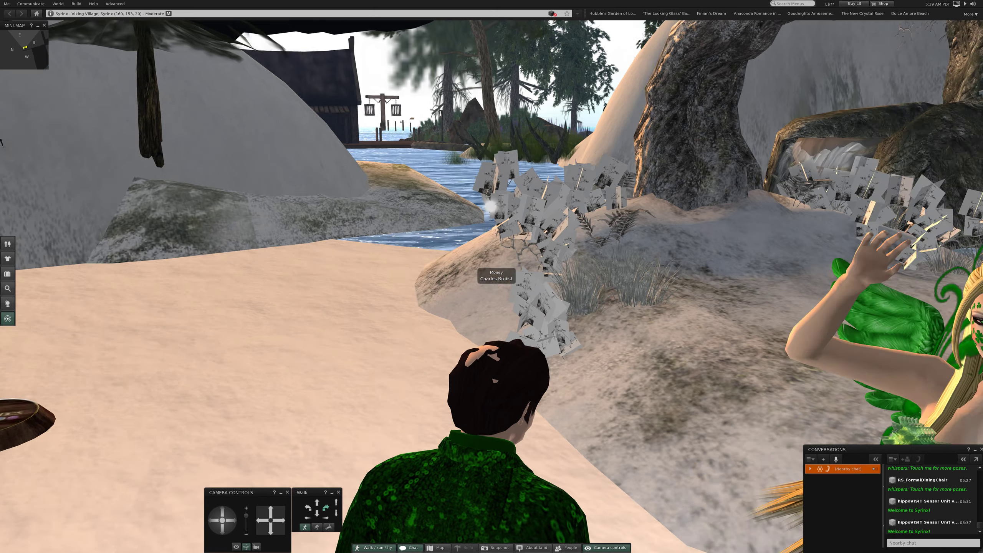
{"action": "key", "text": "Right"}
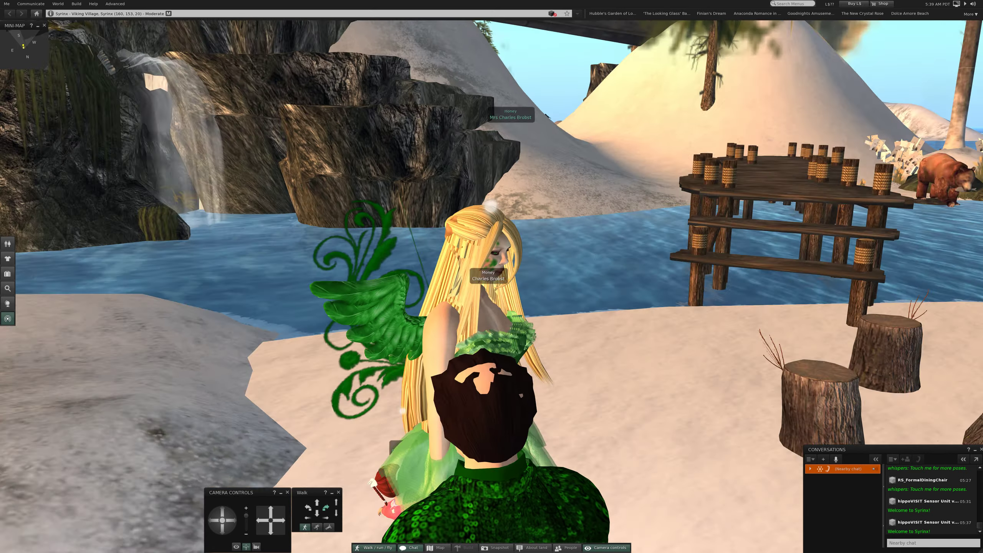
{"action": "key", "text": "Up"}
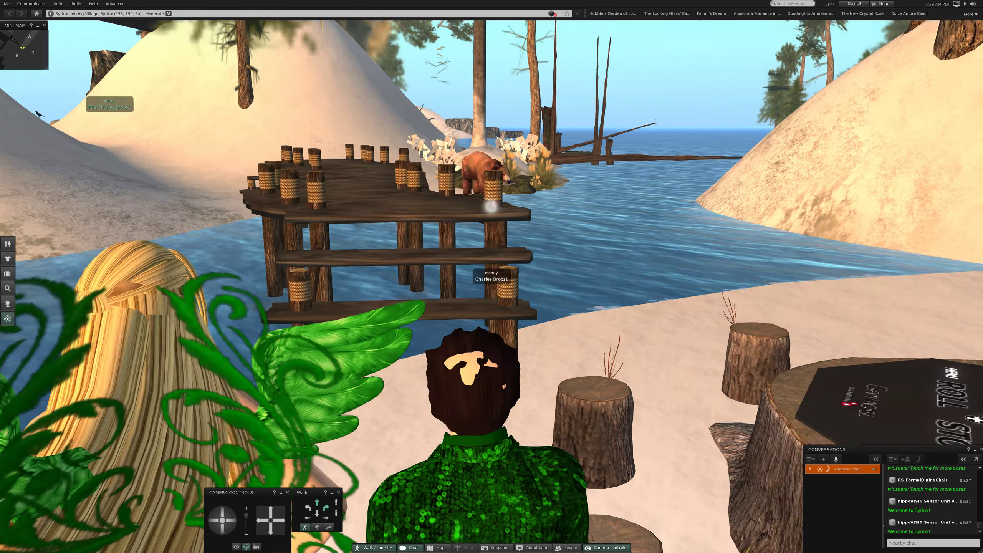
Walk onto the dock to face the bear by the water
{"action": "key", "text": "Up"}
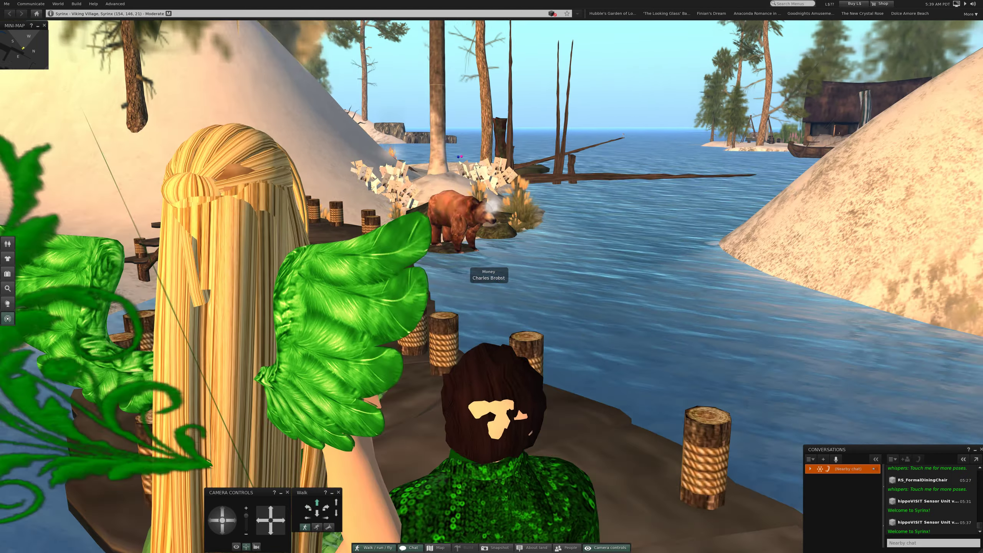
{"action": "key", "text": "Left"}
{"action": "key", "text": "Up"}
{"action": "key", "text": "Right"}
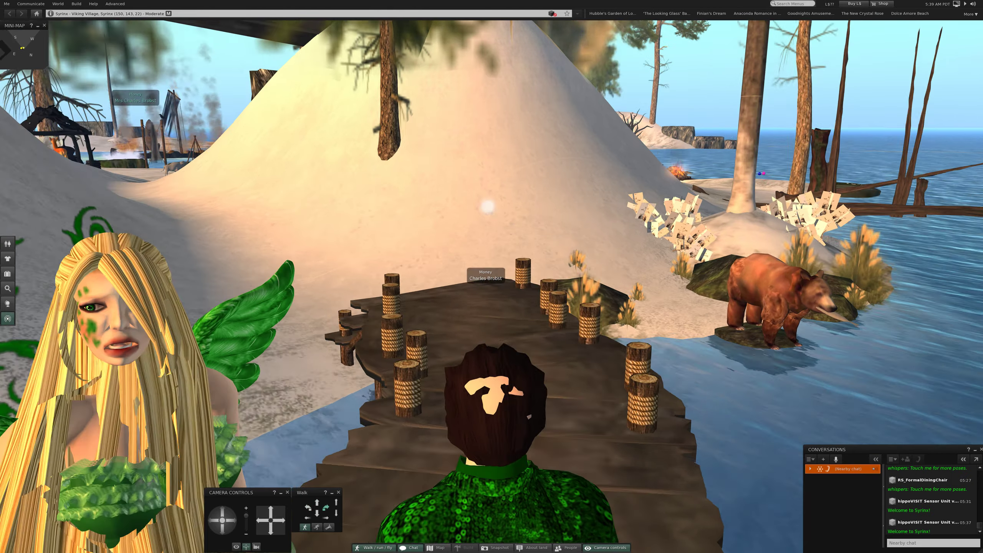
{"action": "key", "text": "Up"}
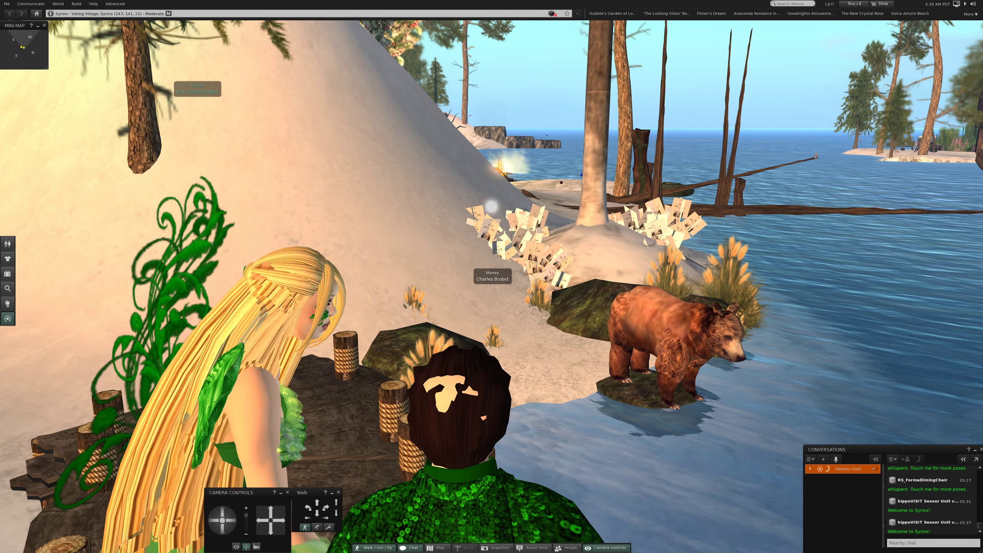
{"action": "key", "text": "Left"}
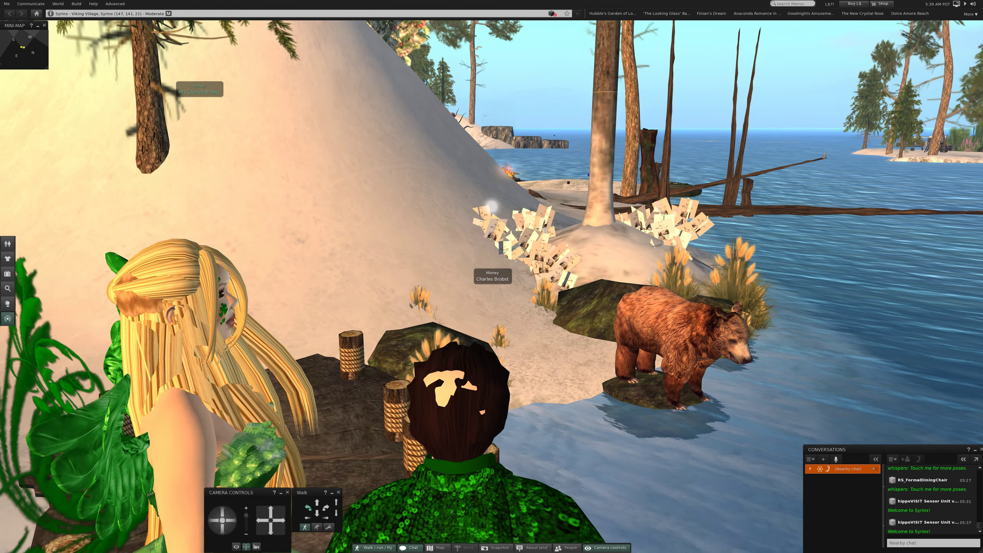
Walk between the hills into the village by the hay enclosure
{"action": "key", "text": "Right"}
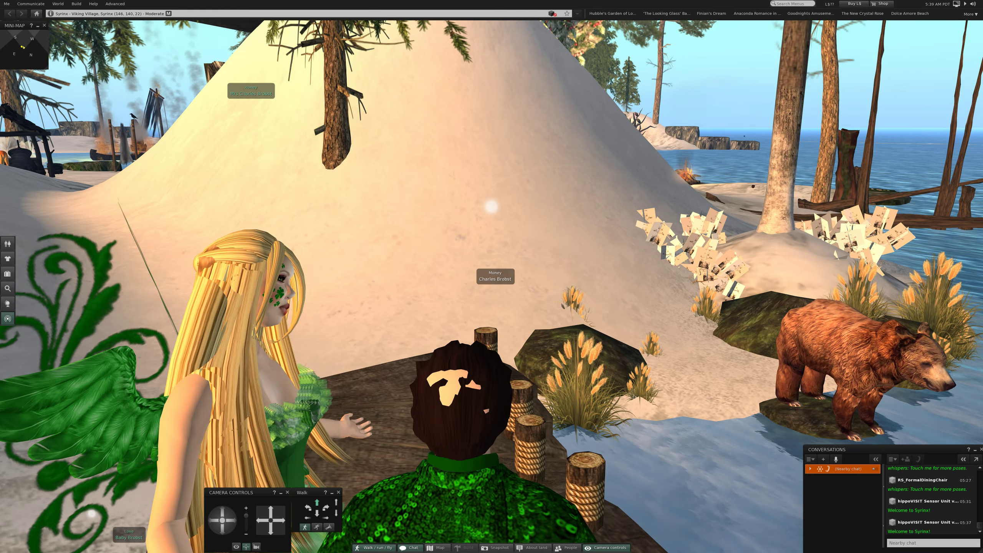
{"action": "key", "text": "Left"}
{"action": "key", "text": "Up"}
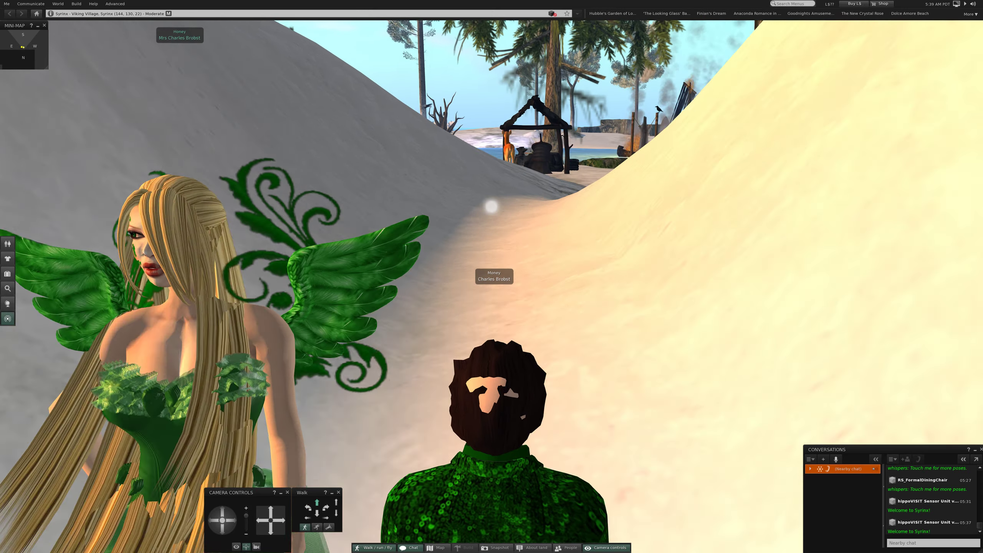
{"action": "key", "text": "Right"}
{"action": "key", "text": "Up"}
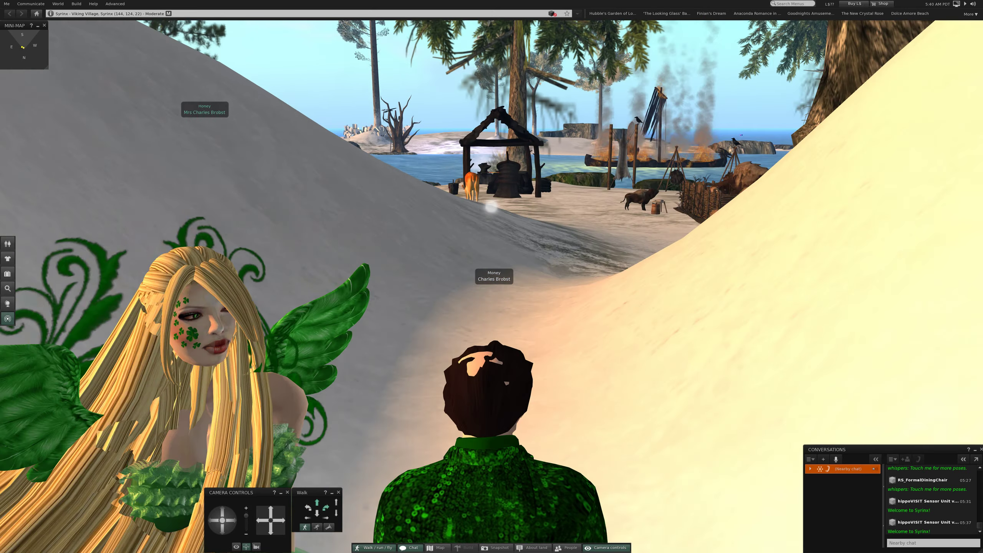
{"action": "key", "text": "Right"}
Walk past the bull and well toward the tree and burning boat
{"action": "key", "text": "Left"}
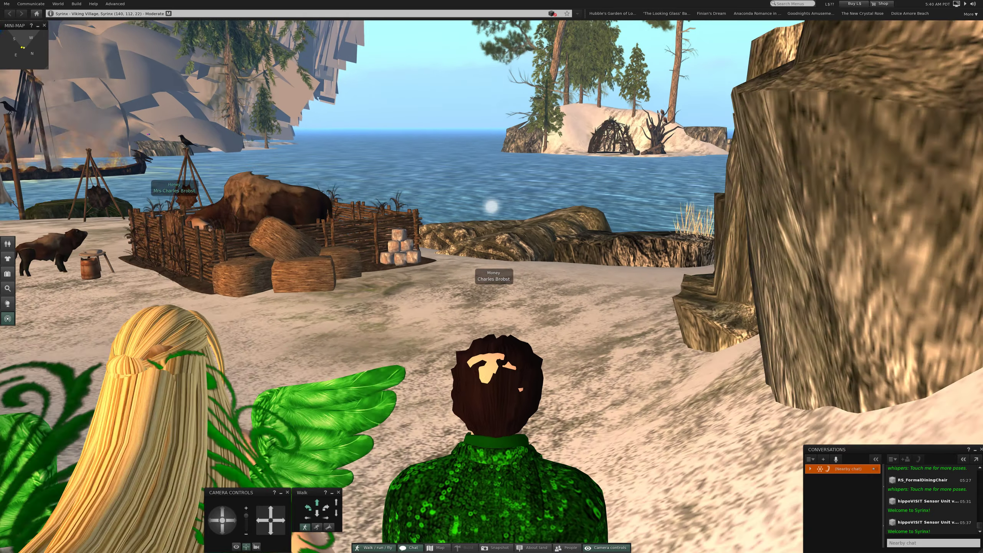
{"action": "key", "text": "Left"}
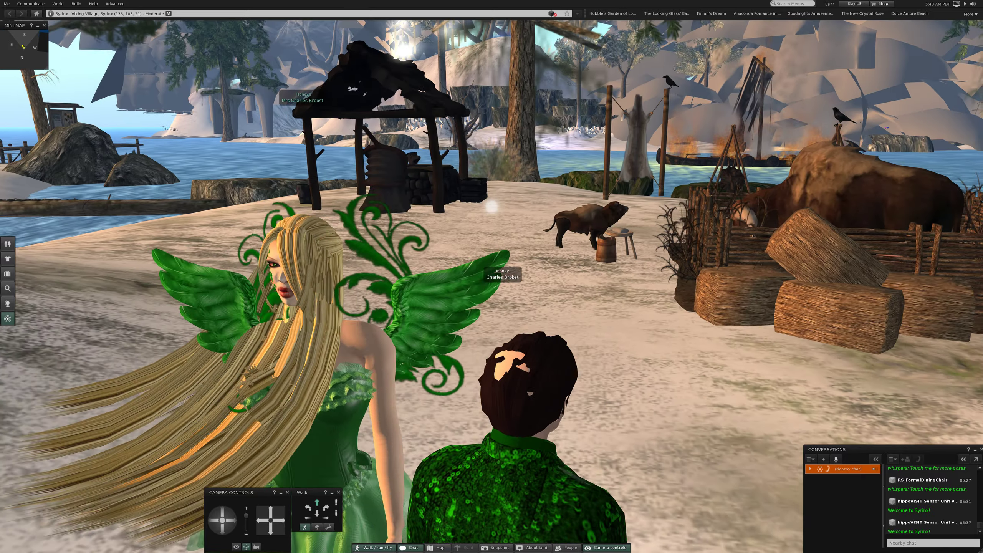
{"action": "key", "text": "Up"}
{"action": "key", "text": "Right"}
{"action": "key", "text": "Up"}
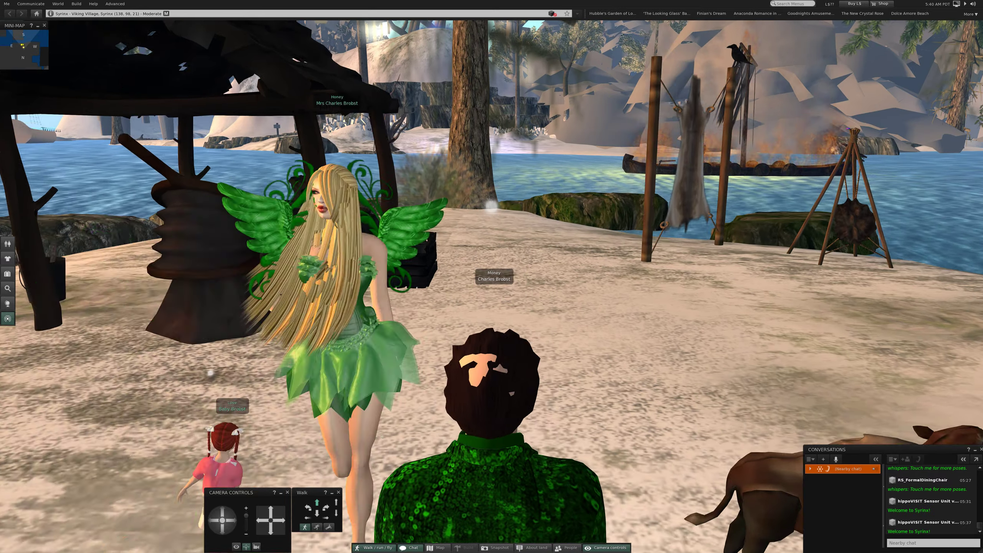
{"action": "key", "text": "Up"}
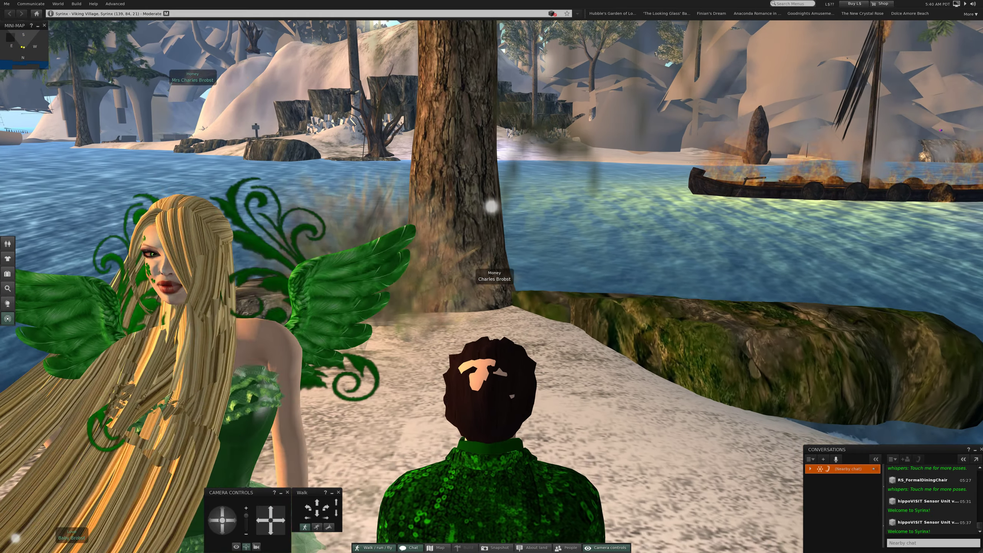
Turn past the fairy to the blacksmith forge and walk by it
{"action": "key", "text": "Left"}
{"action": "key", "text": "Left"}
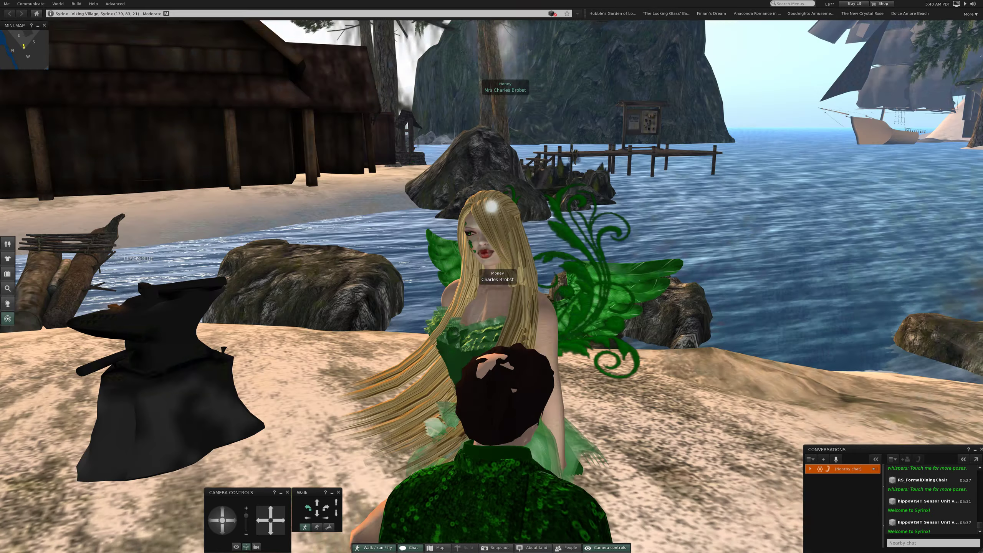
{"action": "key", "text": "Left"}
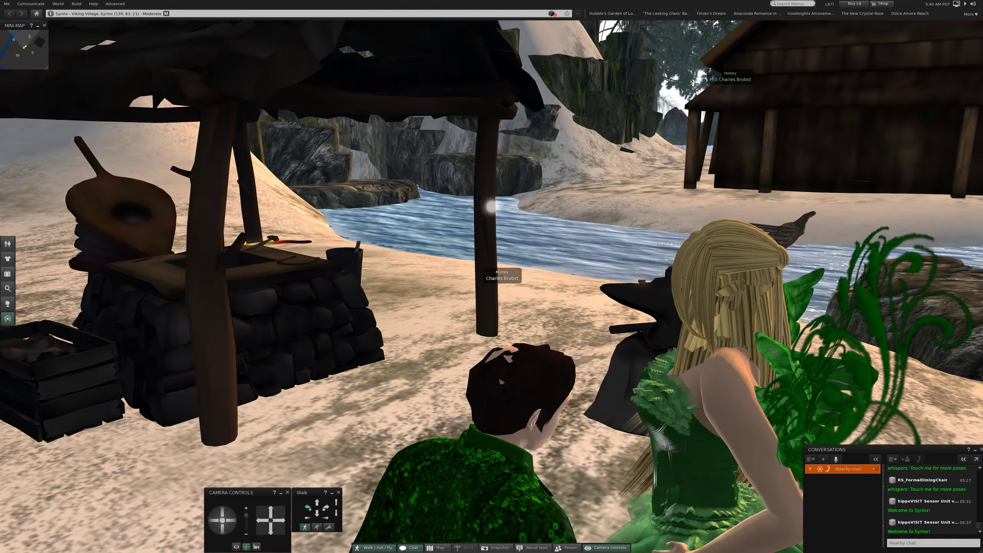
{"action": "key", "text": "Left"}
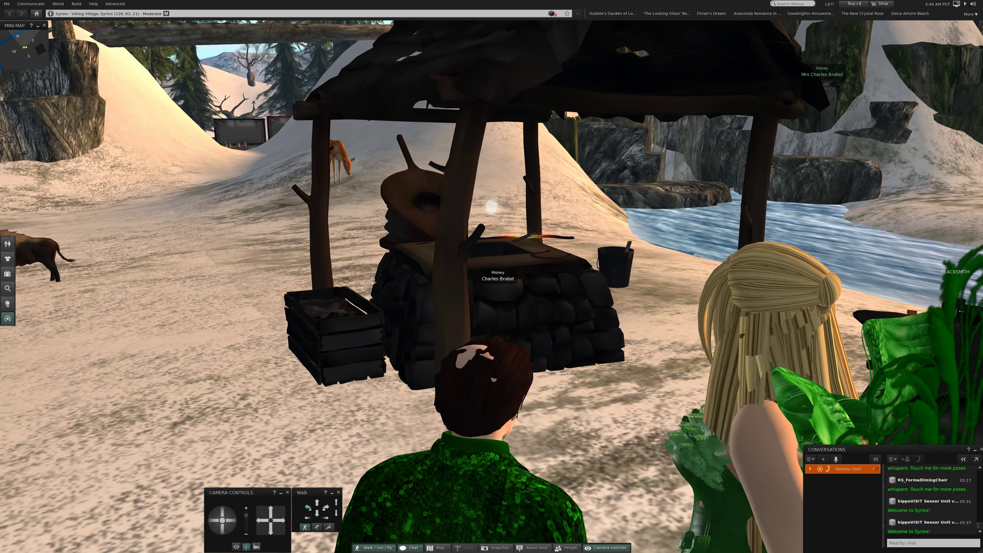
{"action": "key", "text": "Up"}
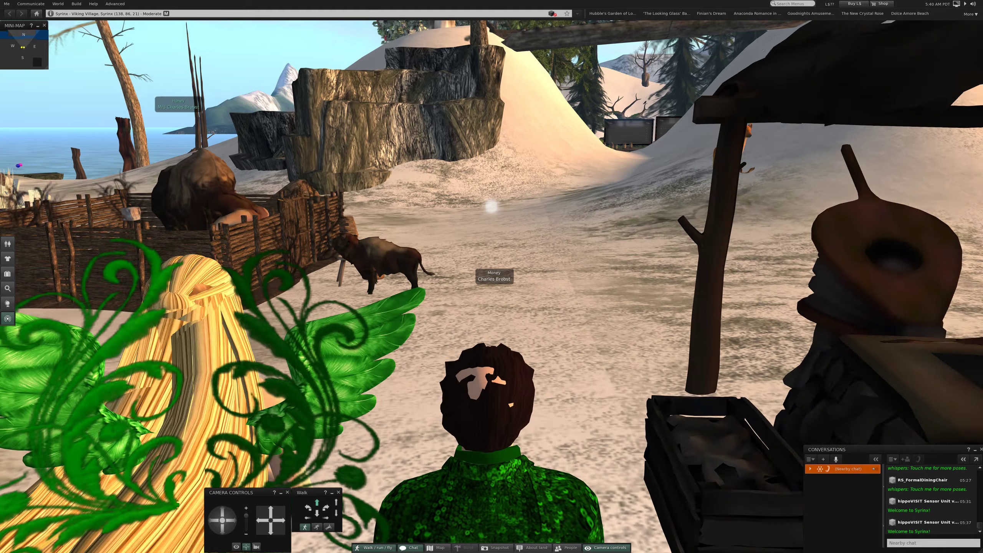
Walk past the deer and through the gap between the hills
{"action": "key", "text": "Left"}
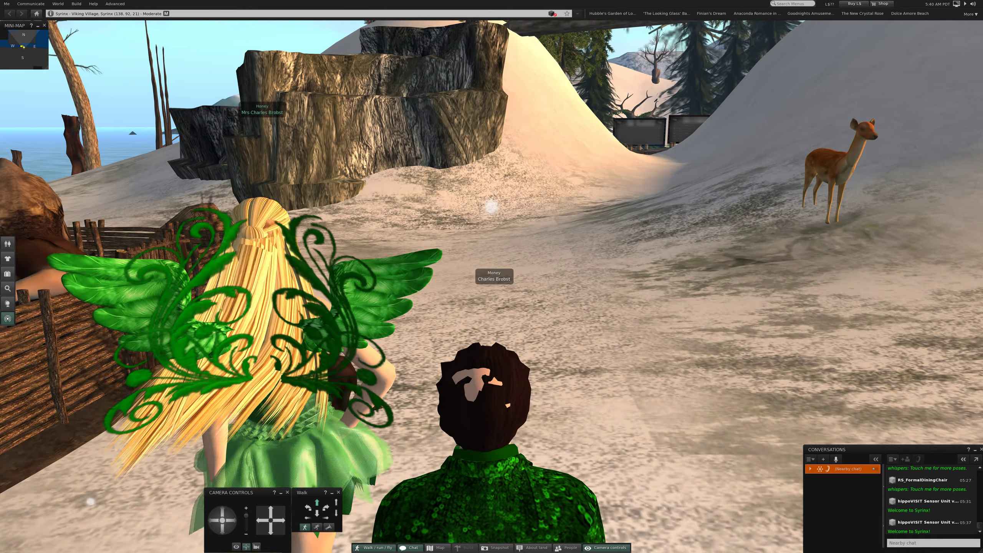
{"action": "key", "text": "Up"}
{"action": "key", "text": "Right"}
{"action": "key", "text": "Left"}
{"action": "key", "text": "Up"}
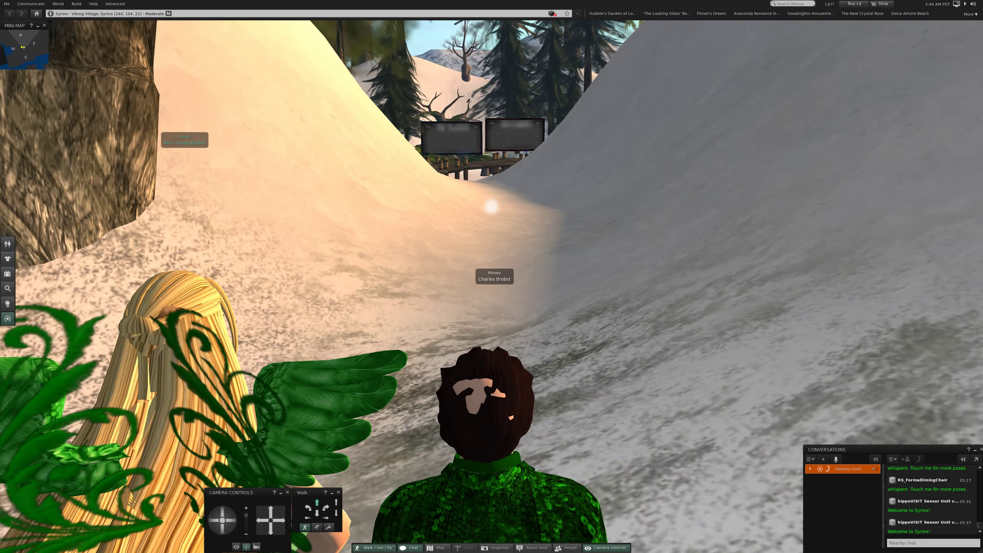
{"action": "key", "text": "Up"}
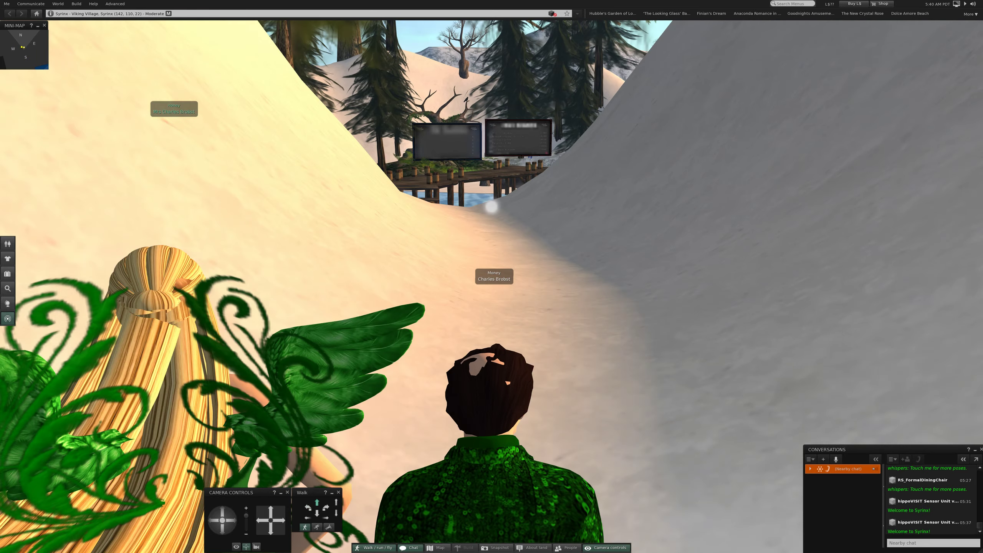
Walk the dock past the scoreboards, climb the snowy rock, and view the house and mountain
{"action": "key", "text": "Up"}
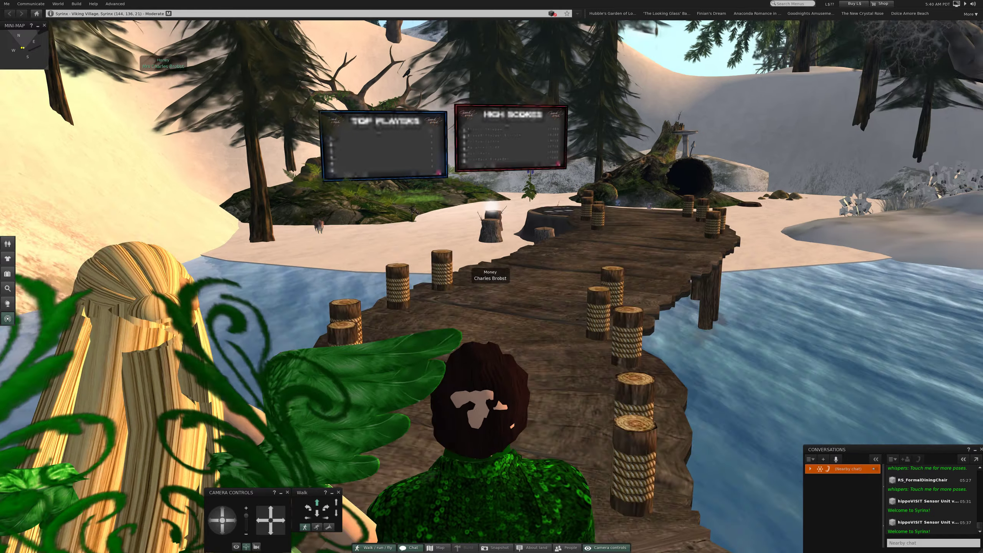
{"action": "key", "text": "Up"}
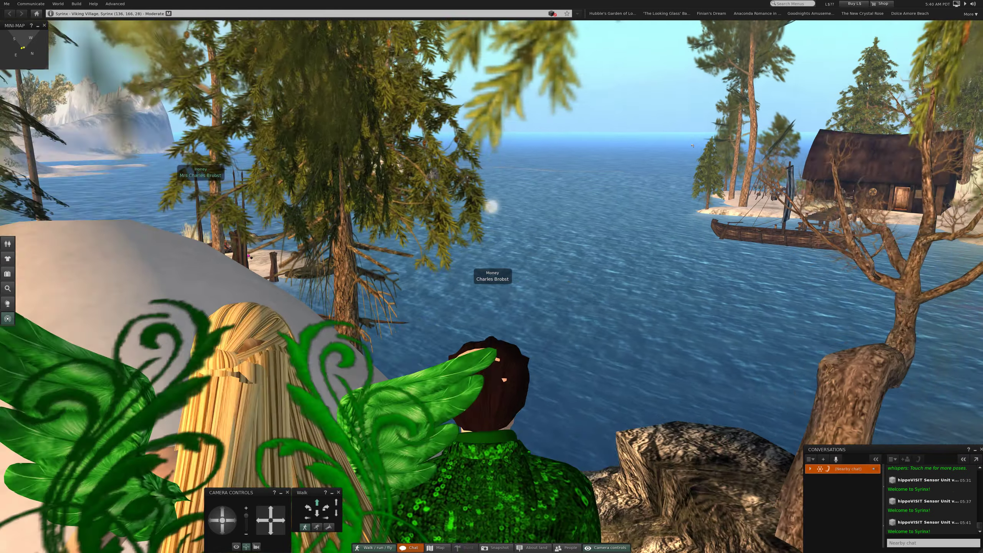
{"action": "key", "text": "Left"}
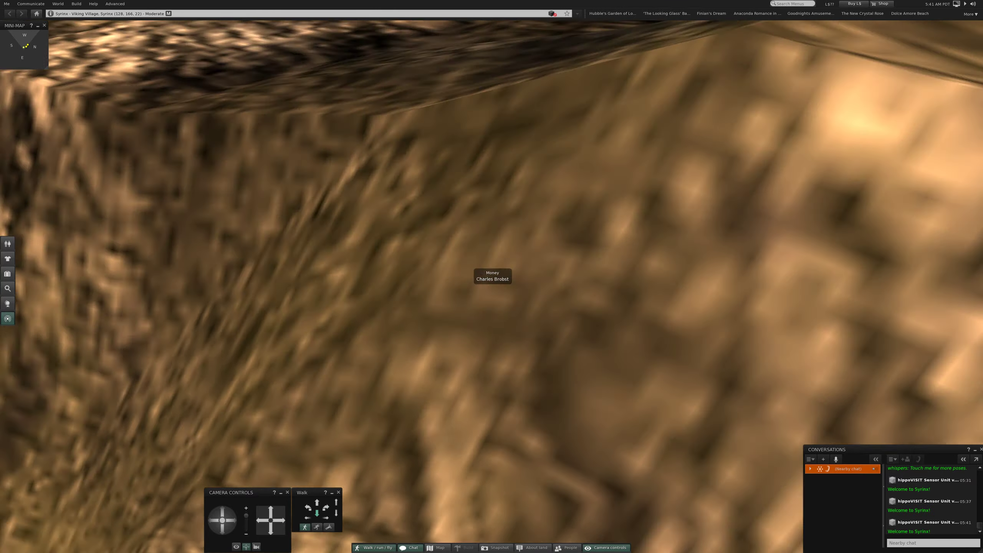
{"action": "key", "text": "Up"}
{"action": "key", "text": "Right"}
{"action": "key", "text": "Up"}
{"action": "key", "text": "Up"}
{"action": "key", "text": "Left"}
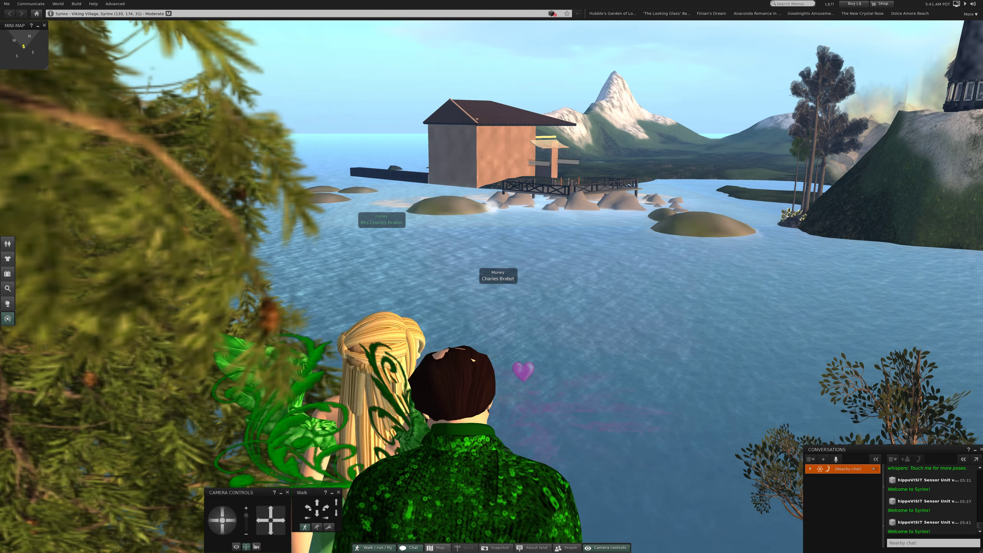
{"action": "key", "text": "ctrl+m"}
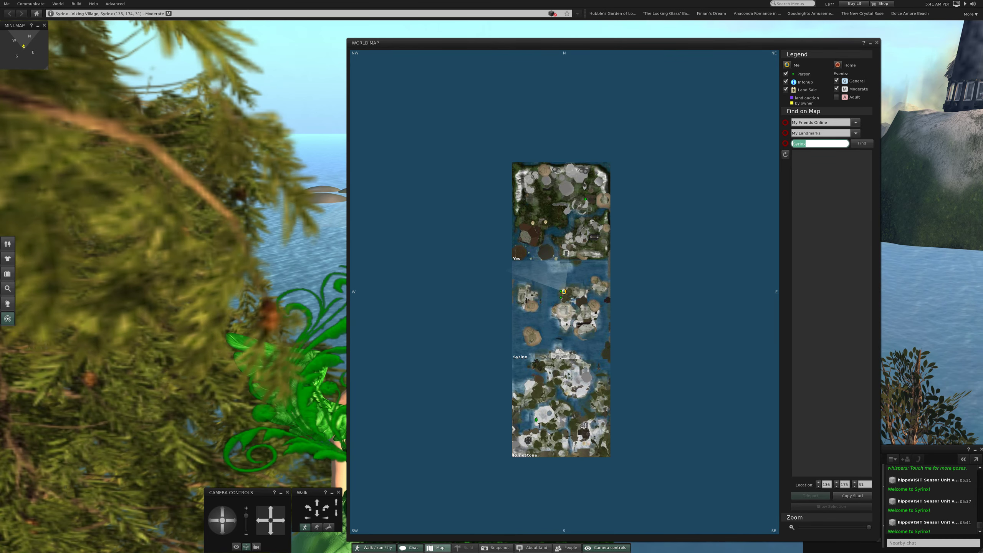
{"action": "key", "text": "ctrl+m"}
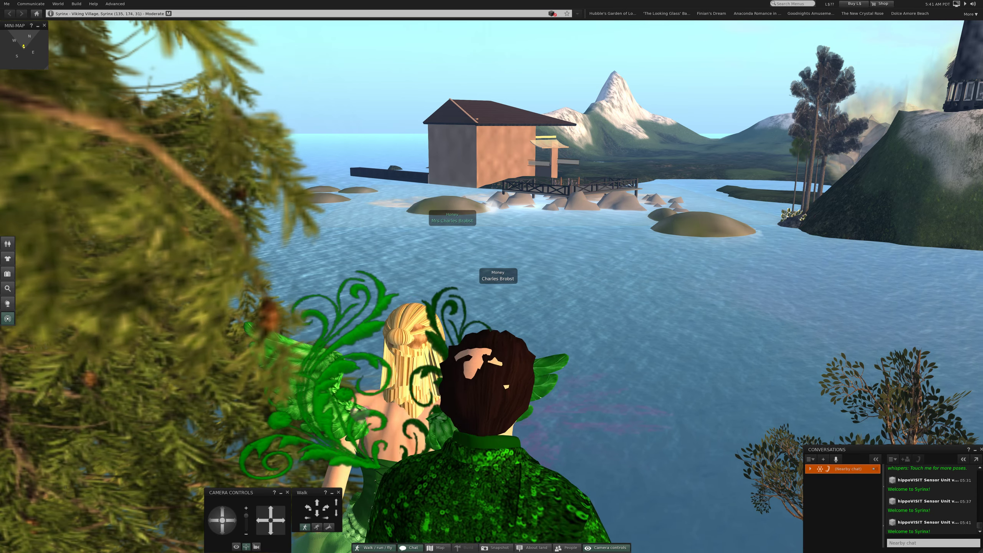
Move the view across to the lighthouse tower
{"action": "key", "text": "Up"}
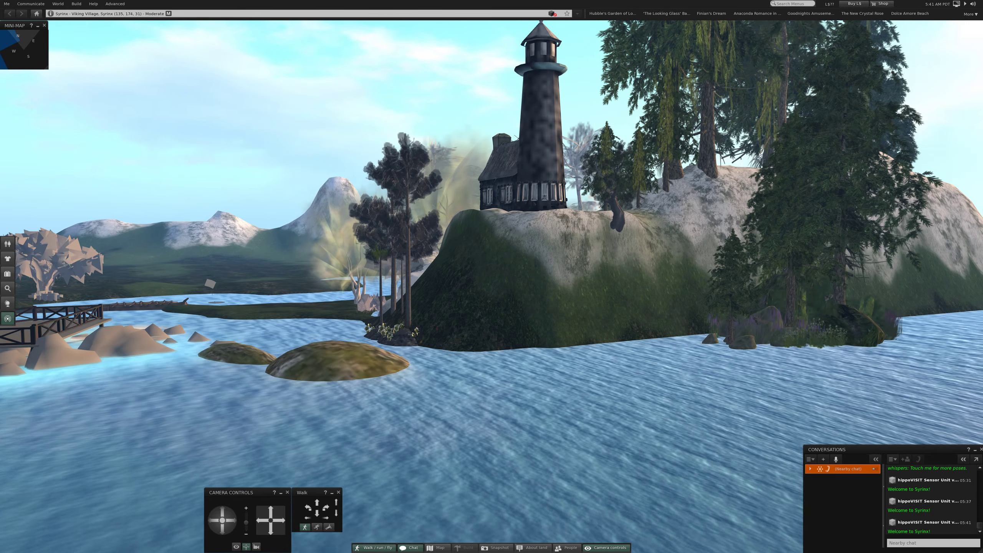
{"action": "key", "text": "Up"}
{"action": "key", "text": "Up"}
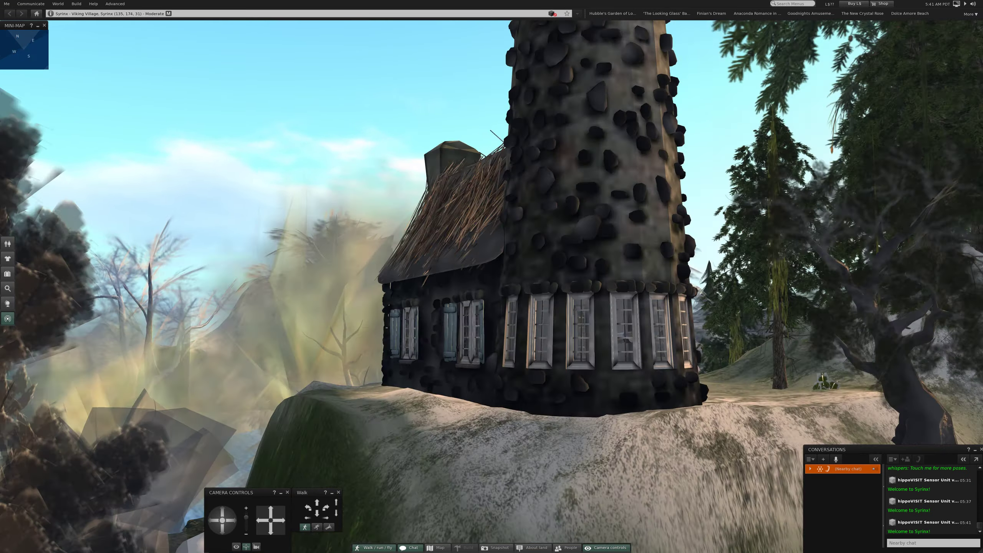
{"action": "key", "text": "Up"}
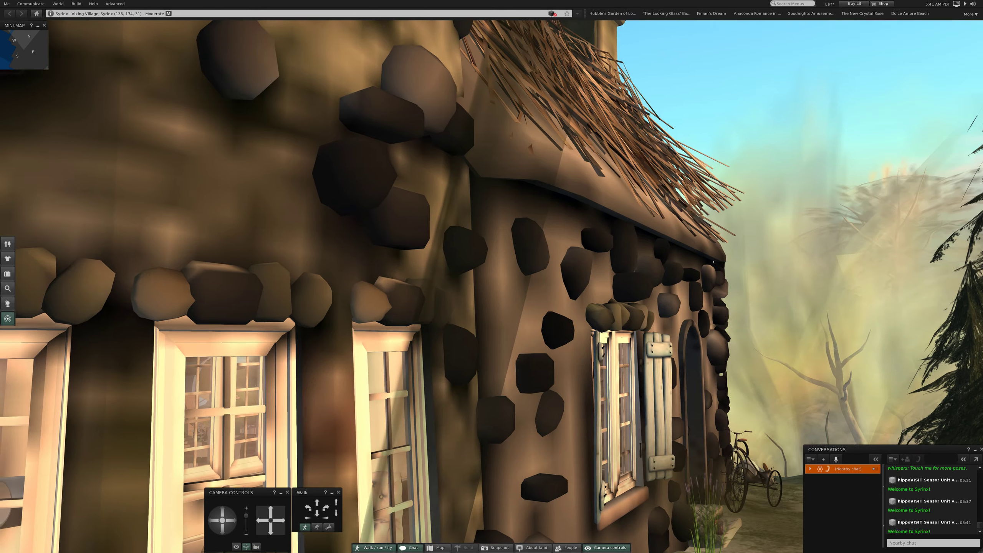
Pan along the cottage front and seaside trees, then teleport to Yes via the World Map
{"action": "key", "text": "Up"}
{"action": "key", "text": "Left"}
{"action": "key", "text": "Up"}
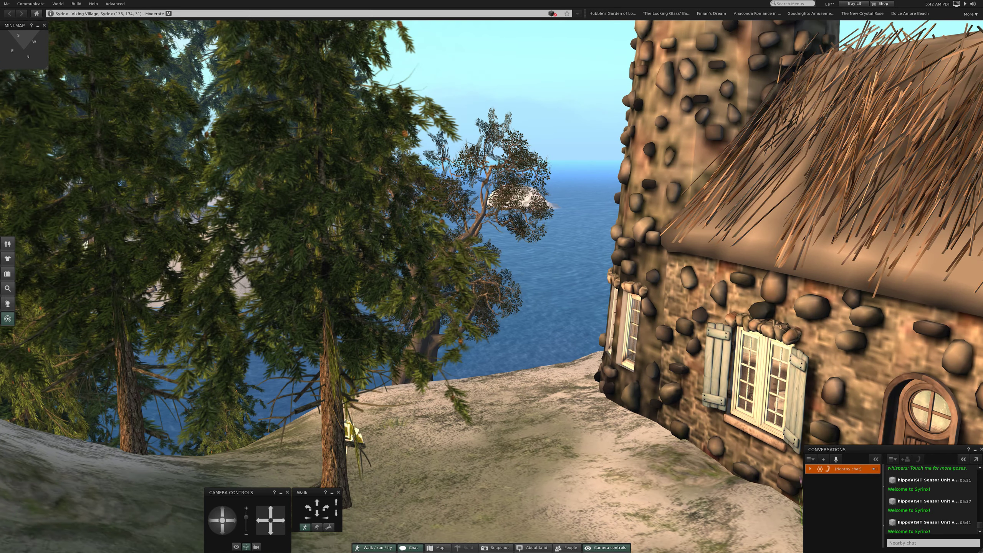
{"action": "key", "text": "Right"}
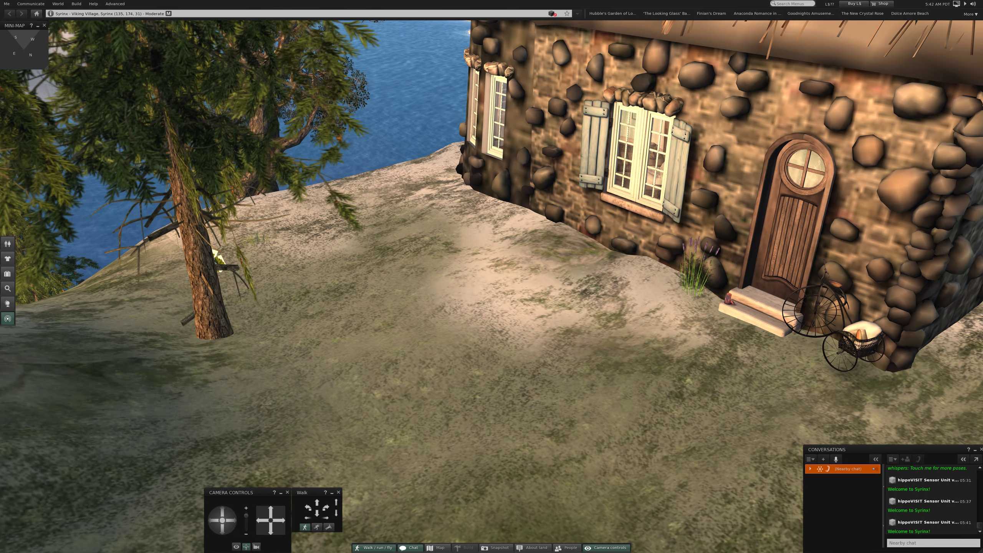
{"action": "key", "text": "ctrl+m"}
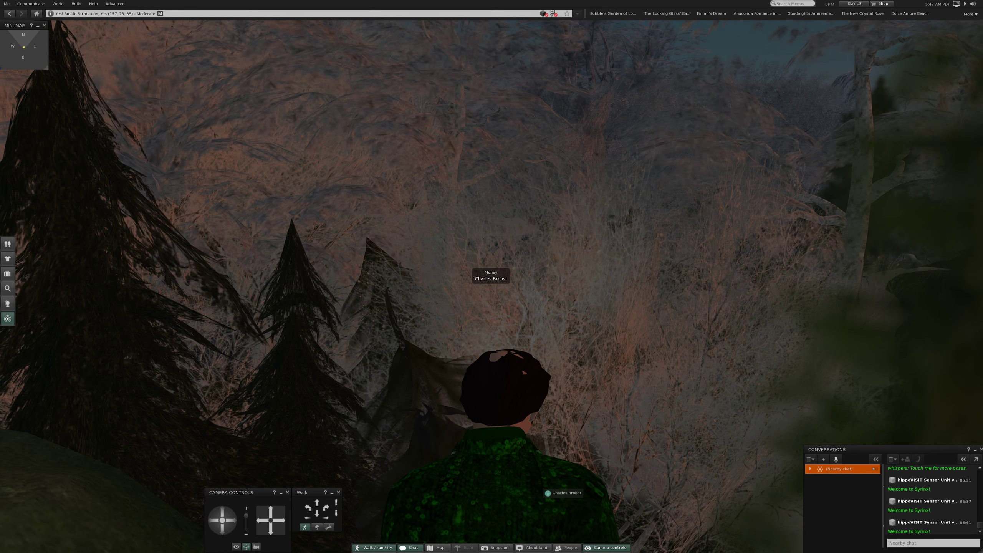
Turn right past the lake to face the stone cottage and walk to its shuttered window
{"action": "key", "text": "Right"}
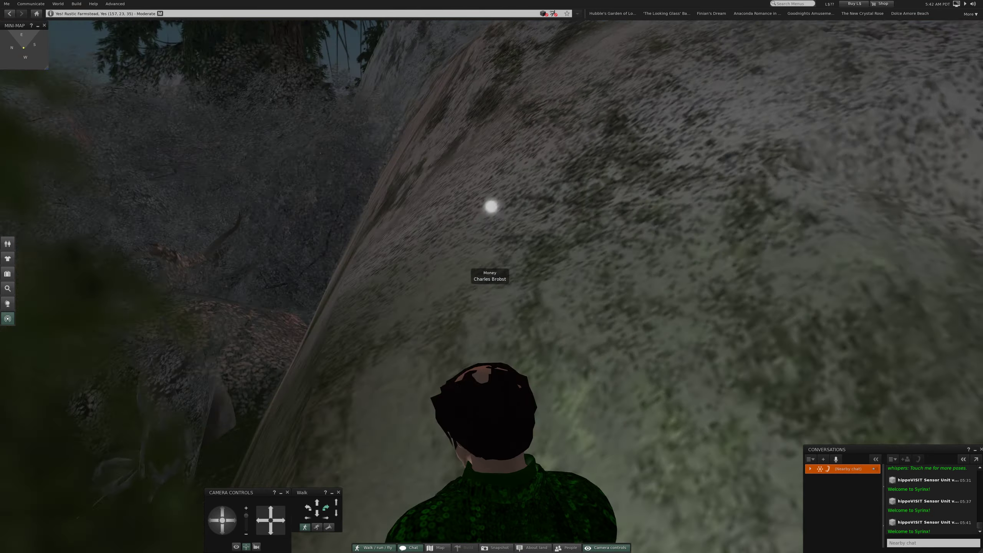
{"action": "key", "text": "Right"}
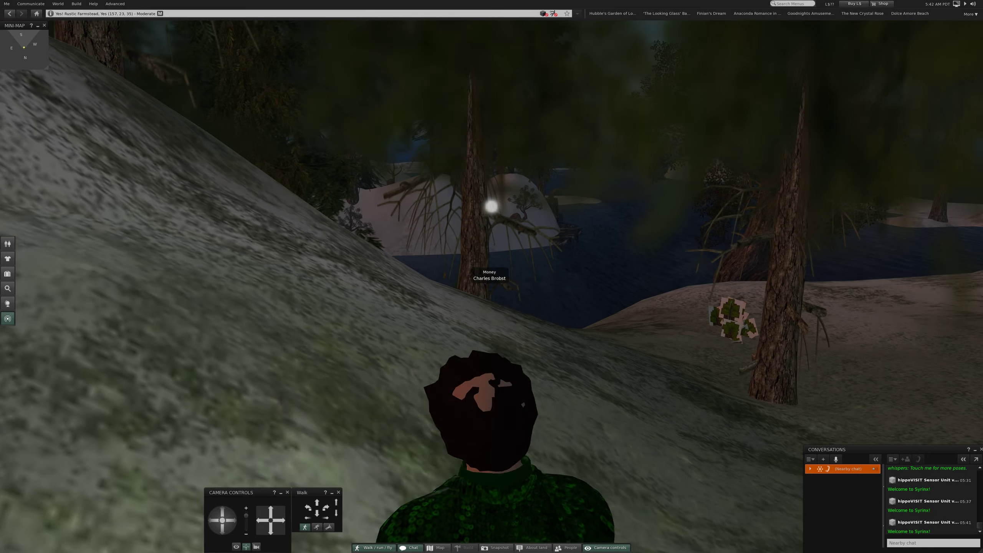
{"action": "key", "text": "Right"}
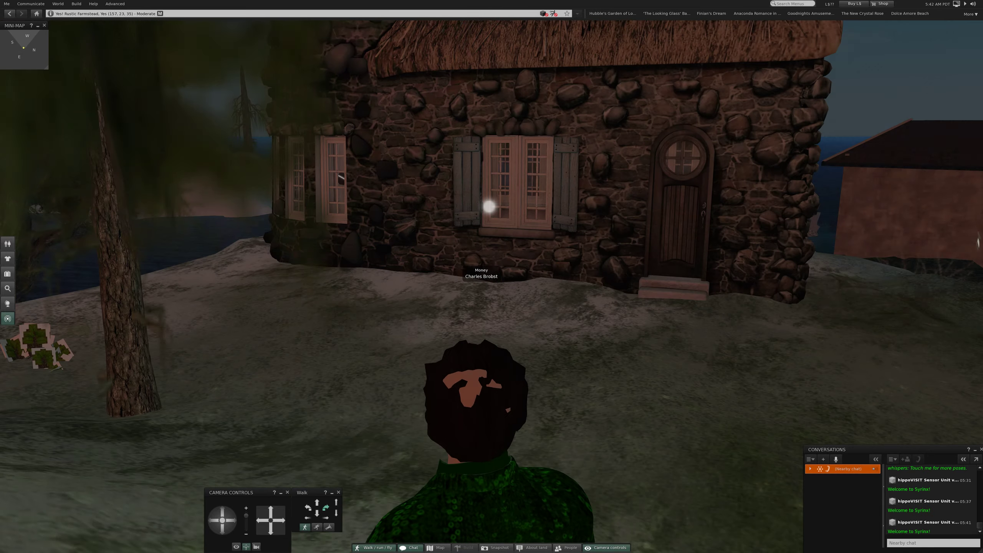
{"action": "key", "text": "Up"}
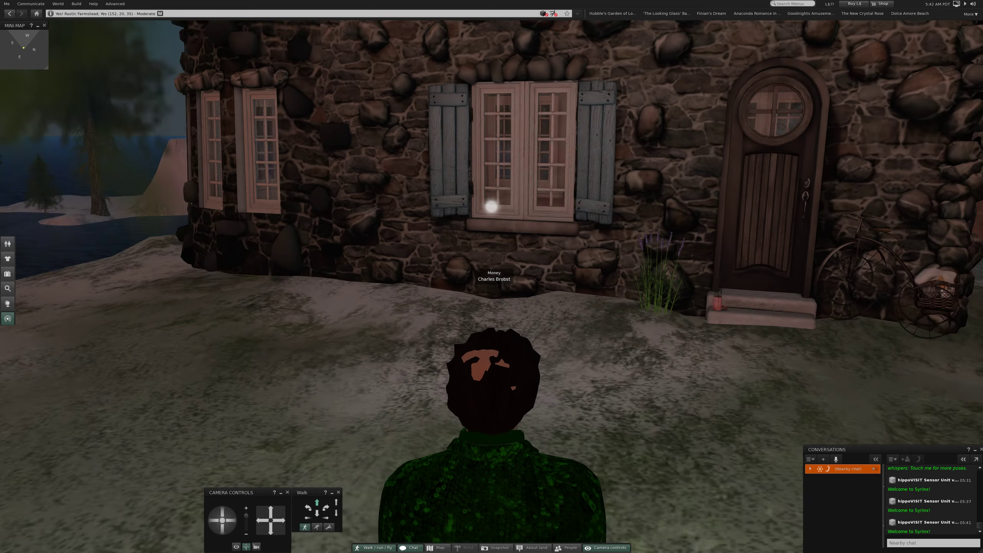
{"action": "key", "text": "Up"}
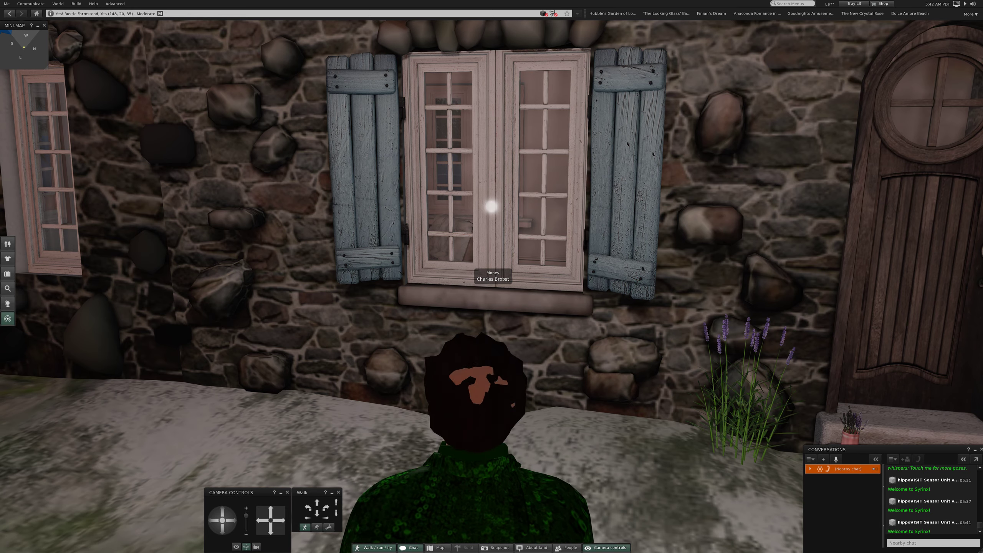
Send an online friend from the Friends list a teleport offer to the cottage
{"action": "left_click", "coordinate": [31, 5]}
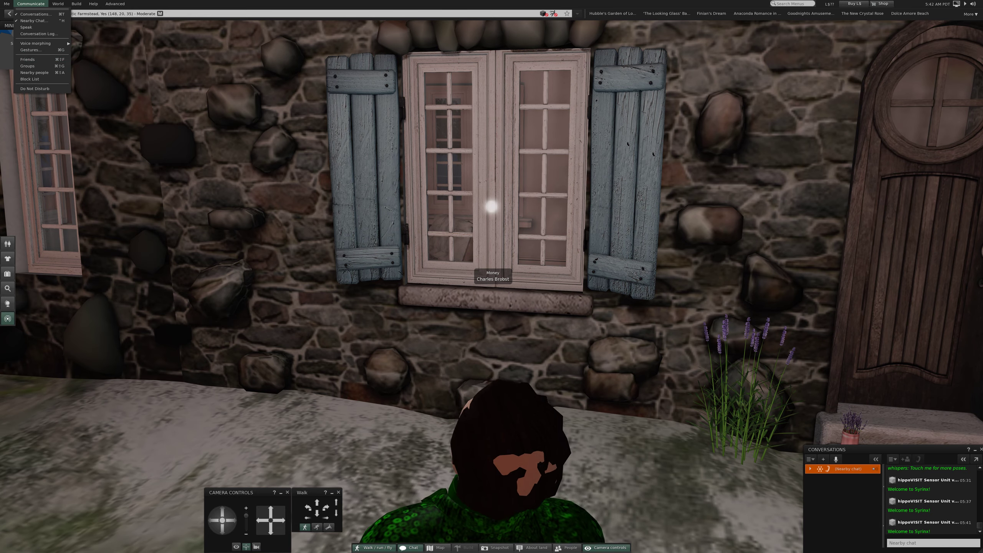
{"action": "left_click", "coordinate": [31, 60]}
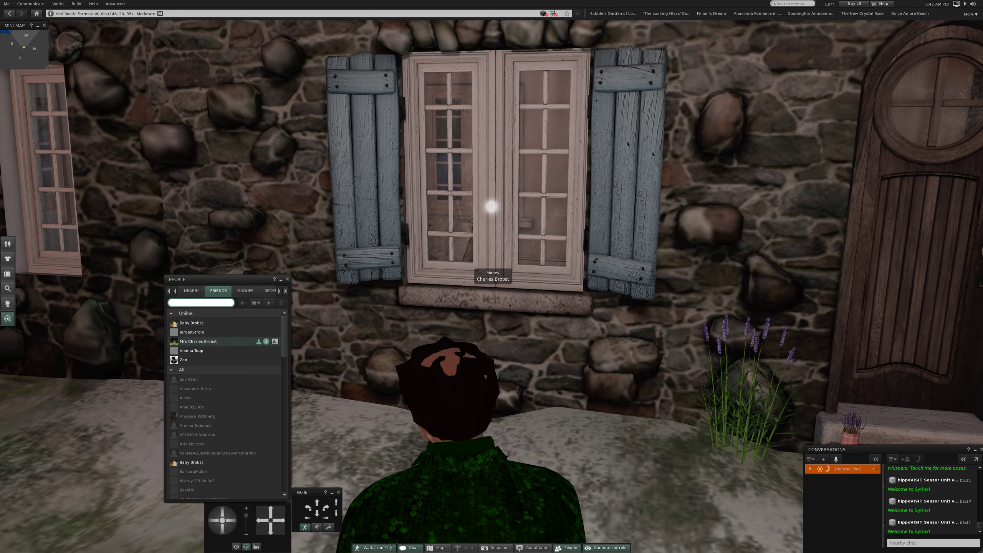
{"action": "right_click", "coordinate": [214, 342]}
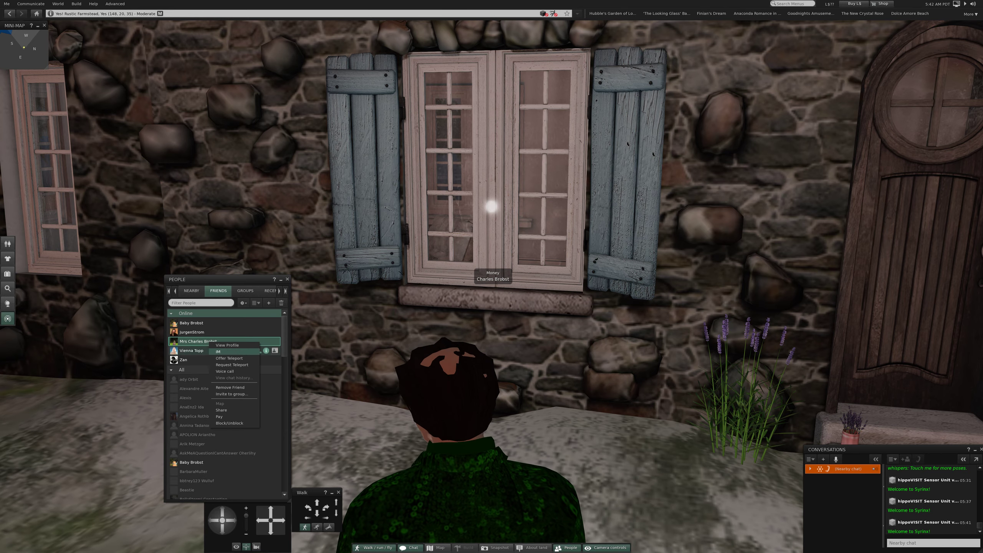
{"action": "left_click", "coordinate": [222, 358]}
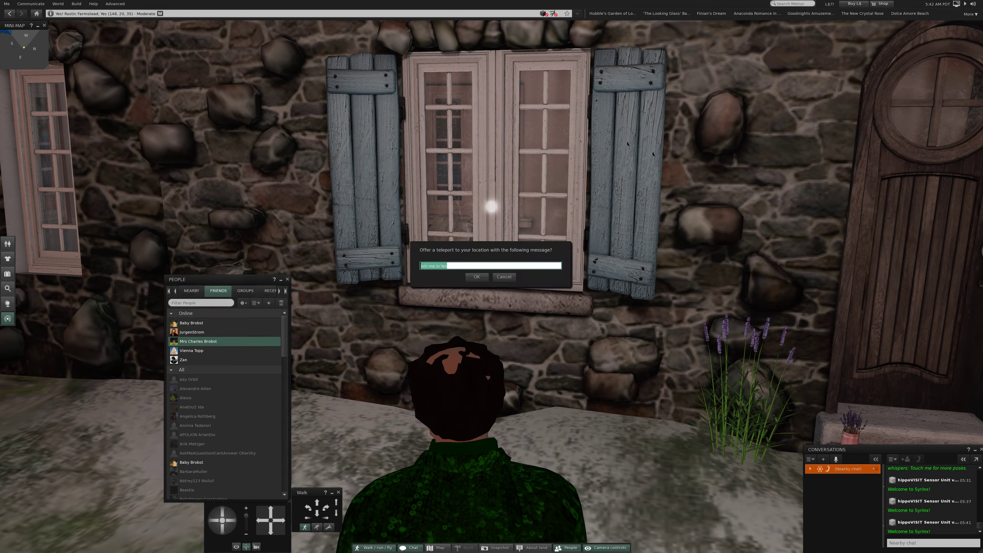
{"action": "key", "text": "Return"}
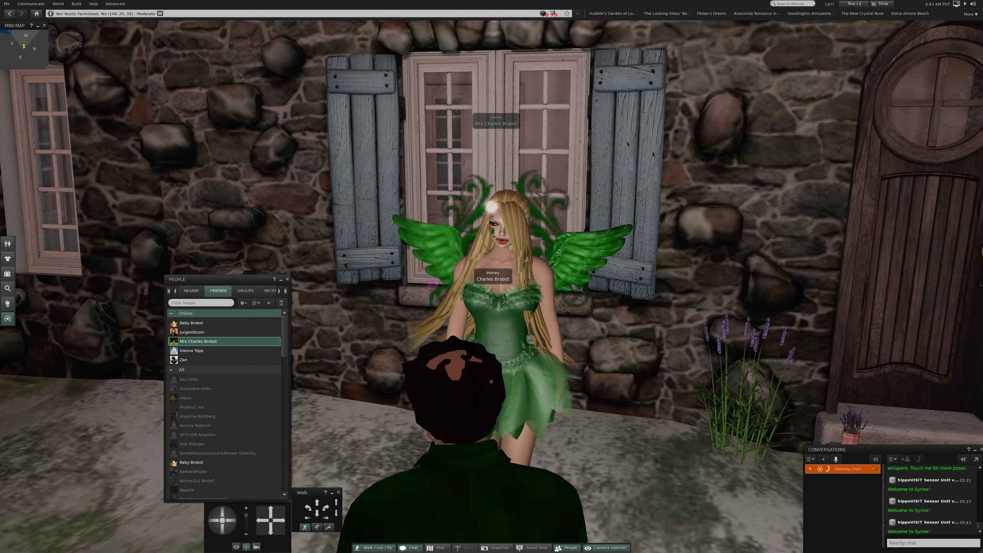
Close the Friends list, reset the camera, and focus on the cottage's wooden door
{"action": "left_click", "coordinate": [288, 279]}
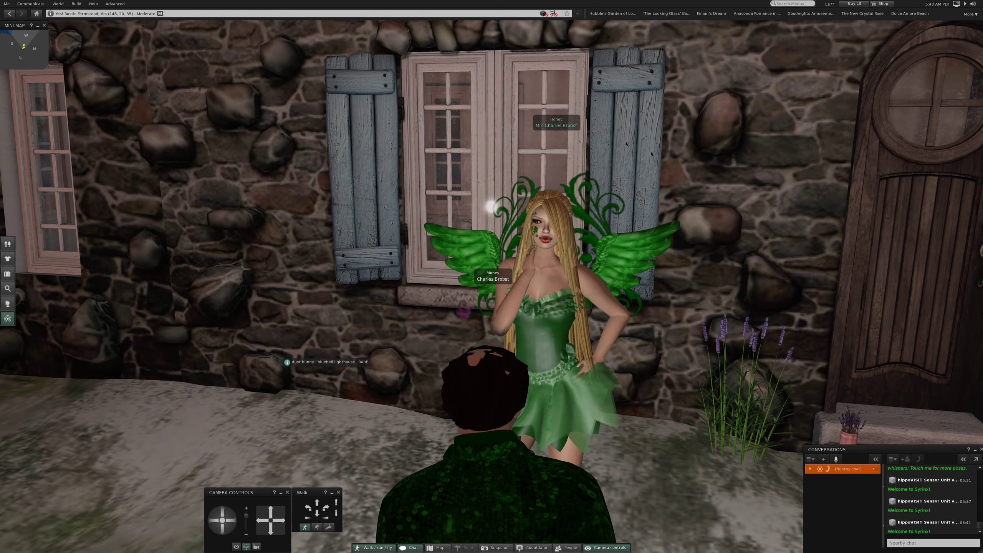
{"action": "key", "text": "Escape"}
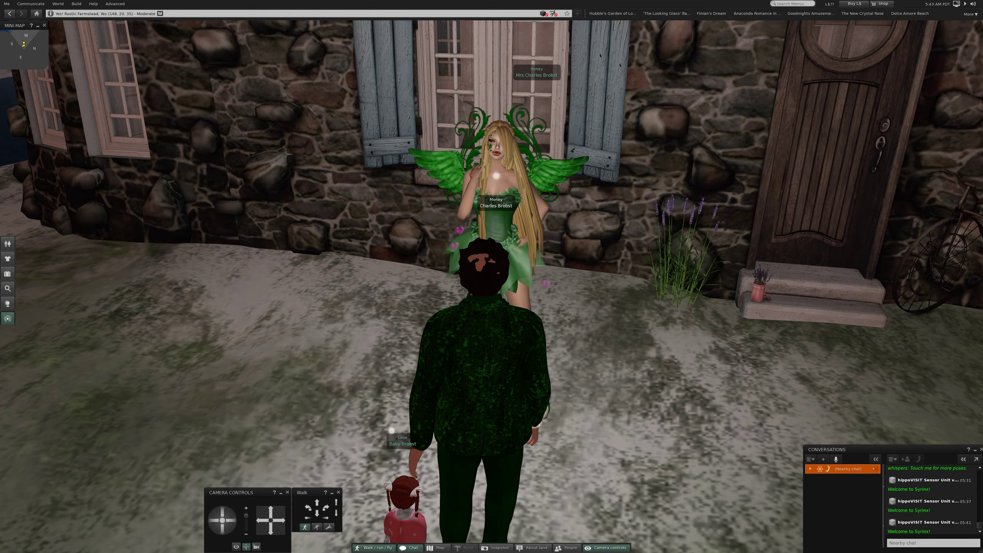
{"action": "left_click", "coordinate": [846, 177], "text": "alt"}
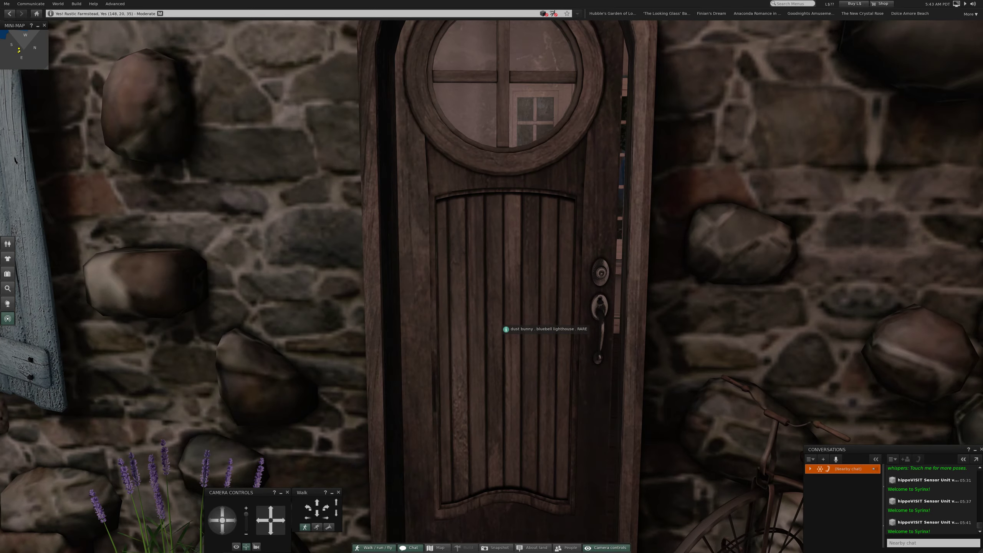
Open the cottage door and look across the room's armchair, telescope and windows
{"action": "left_click", "coordinate": [505, 328]}
{"action": "scroll", "coordinate": [505, 329], "scroll_direction": "up", "scroll_amount": 3}
{"action": "scroll", "coordinate": [504, 329], "scroll_direction": "up", "scroll_amount": 3}
{"action": "scroll", "coordinate": [505, 329], "scroll_direction": "up", "scroll_amount": 3}
{"action": "scroll", "coordinate": [505, 328], "scroll_direction": "up", "scroll_amount": 2}
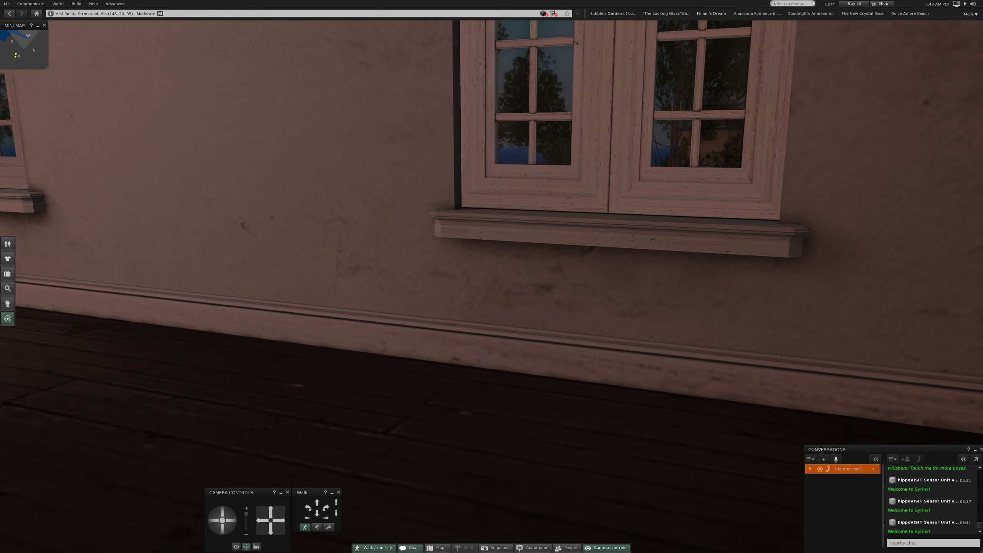
{"action": "key", "text": "Left"}
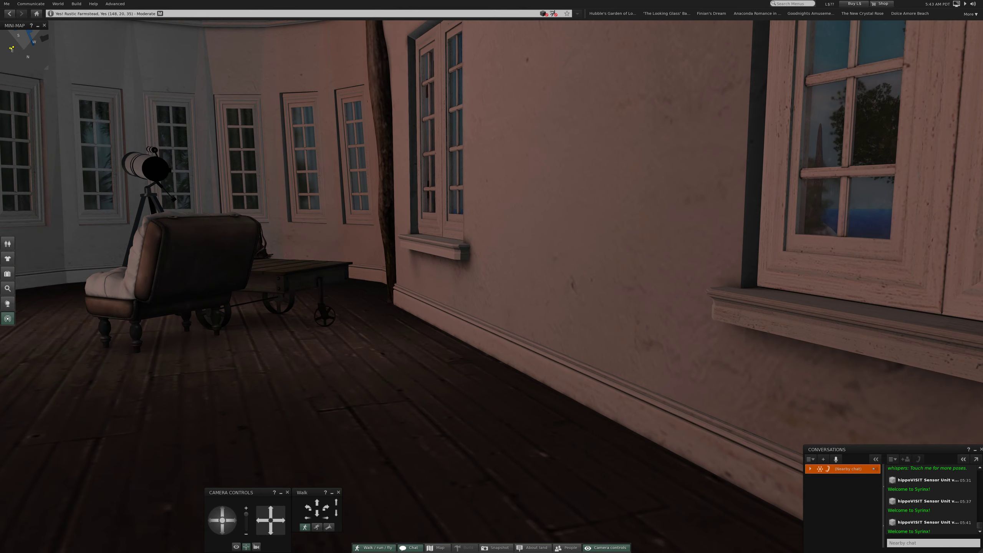
{"action": "key", "text": "Up"}
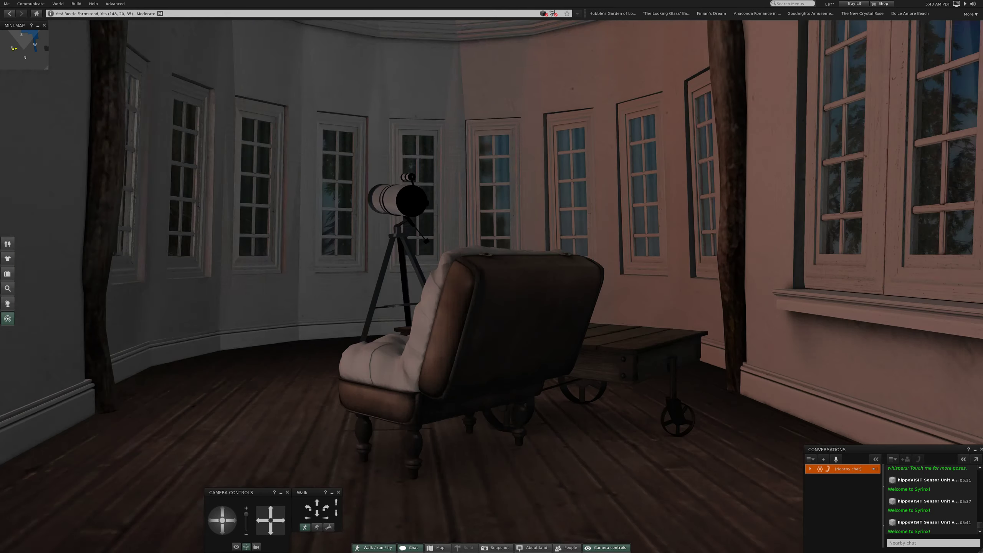
{"action": "key", "text": "Right"}
{"action": "key", "text": "Left"}
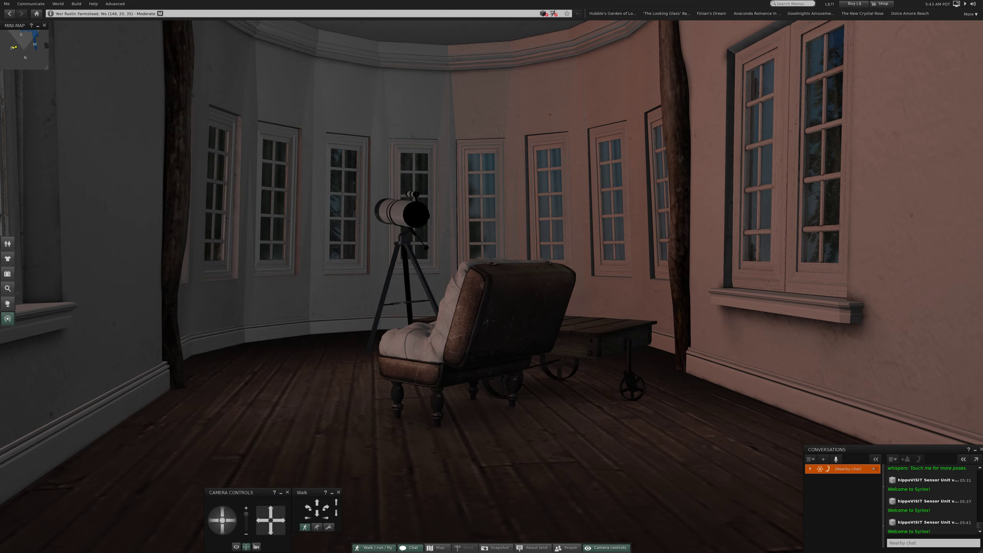
Bring the view back outside behind the avatar and walk toward the dark tree
{"action": "key", "text": "Escape"}
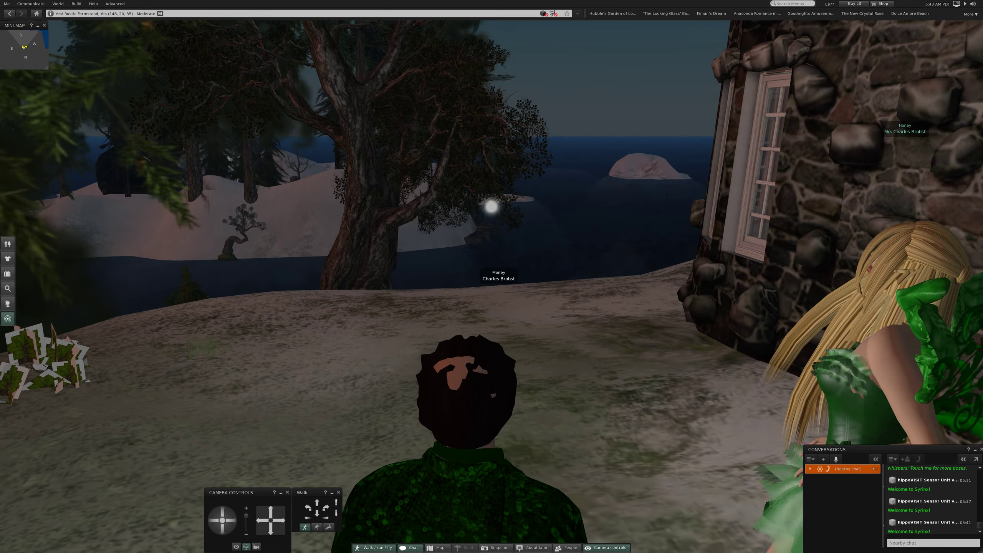
{"action": "key", "text": "Right"}
{"action": "key", "text": "Right"}
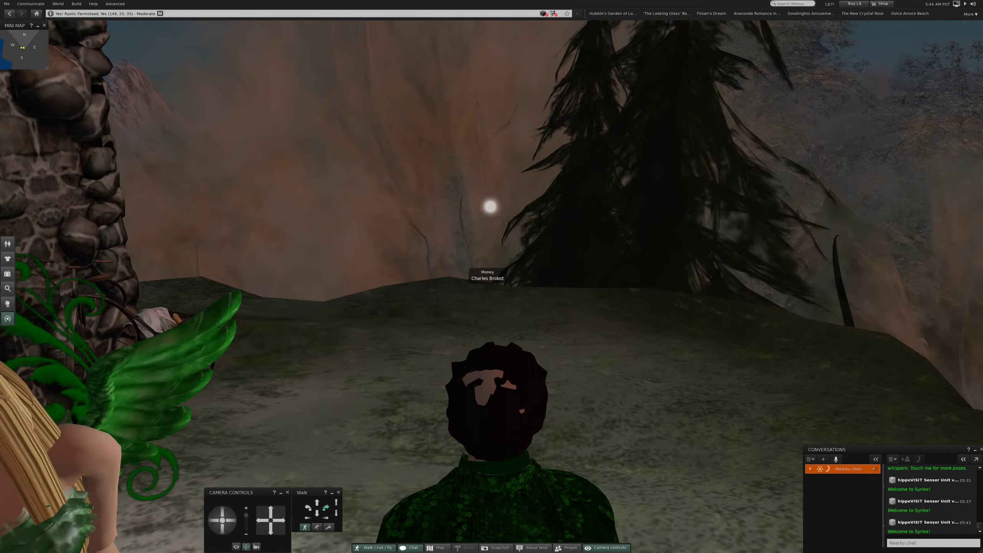
{"action": "key", "text": "Left"}
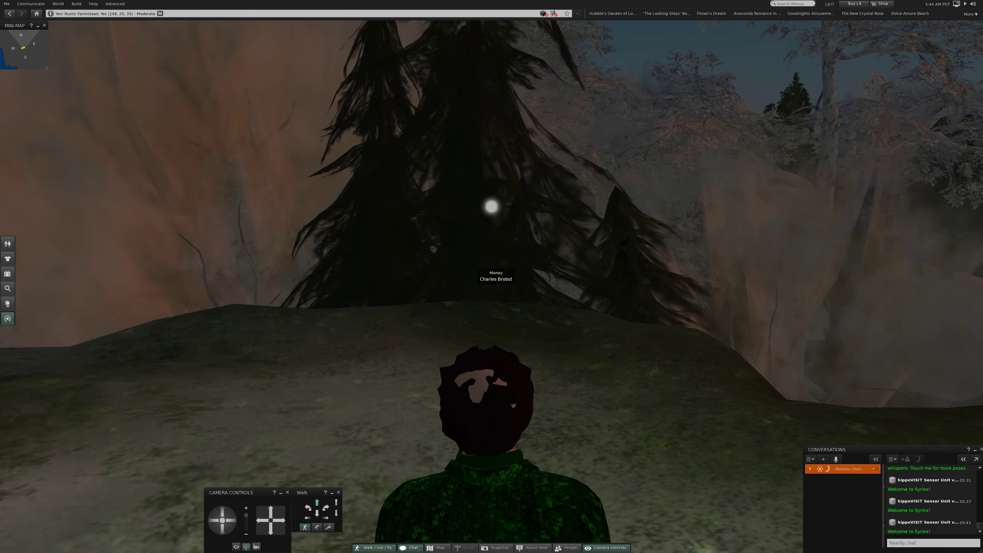
{"action": "key", "text": "Up"}
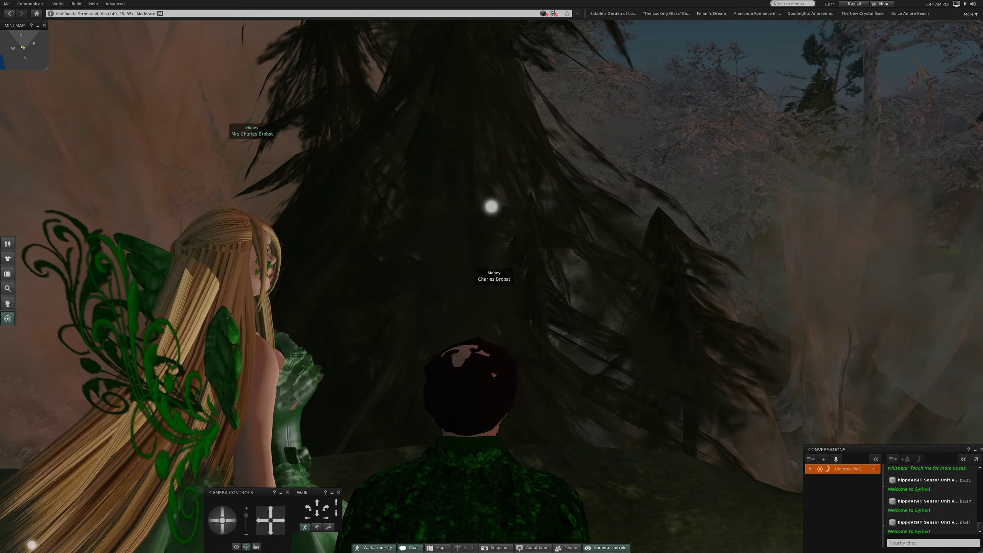
{"action": "scroll", "coordinate": [530, 73], "scroll_direction": "down", "scroll_amount": 3}
{"action": "scroll", "coordinate": [531, 73], "scroll_direction": "down", "scroll_amount": 3}
{"action": "scroll", "coordinate": [530, 73], "scroll_direction": "down", "scroll_amount": 3}
{"action": "scroll", "coordinate": [531, 73], "scroll_direction": "down", "scroll_amount": 3}
{"action": "scroll", "coordinate": [530, 73], "scroll_direction": "down", "scroll_amount": 3}
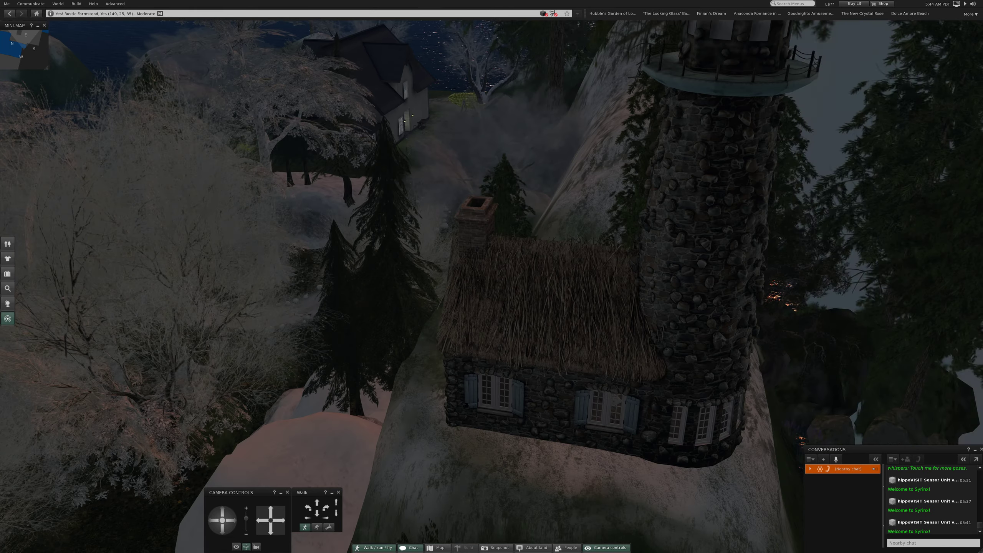
{"action": "scroll", "coordinate": [531, 73], "scroll_direction": "up", "scroll_amount": 3}
{"action": "scroll", "coordinate": [683, 82], "scroll_direction": "up", "scroll_amount": 3}
{"action": "scroll", "coordinate": [878, 77], "scroll_direction": "up", "scroll_amount": 3}
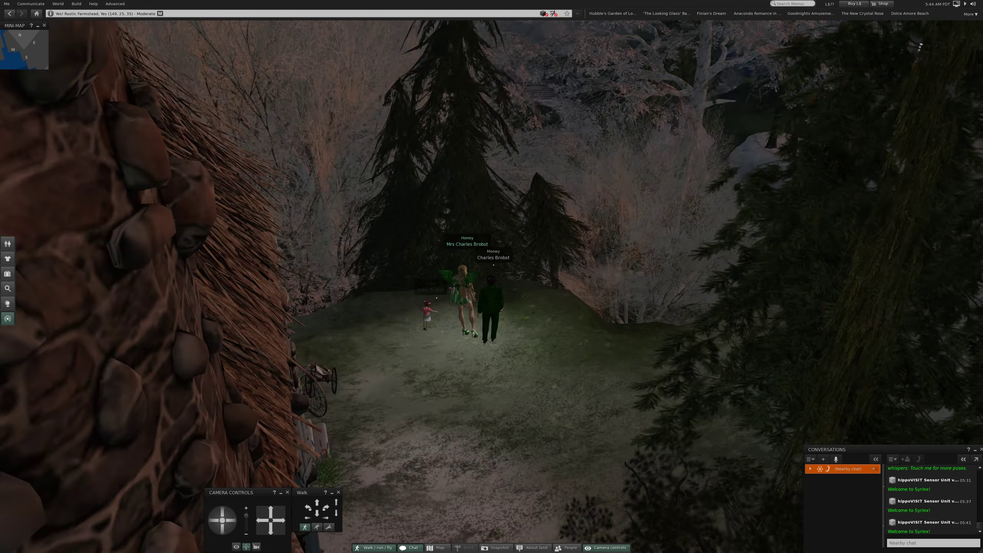
{"action": "scroll", "coordinate": [919, 46], "scroll_direction": "up", "scroll_amount": 2}
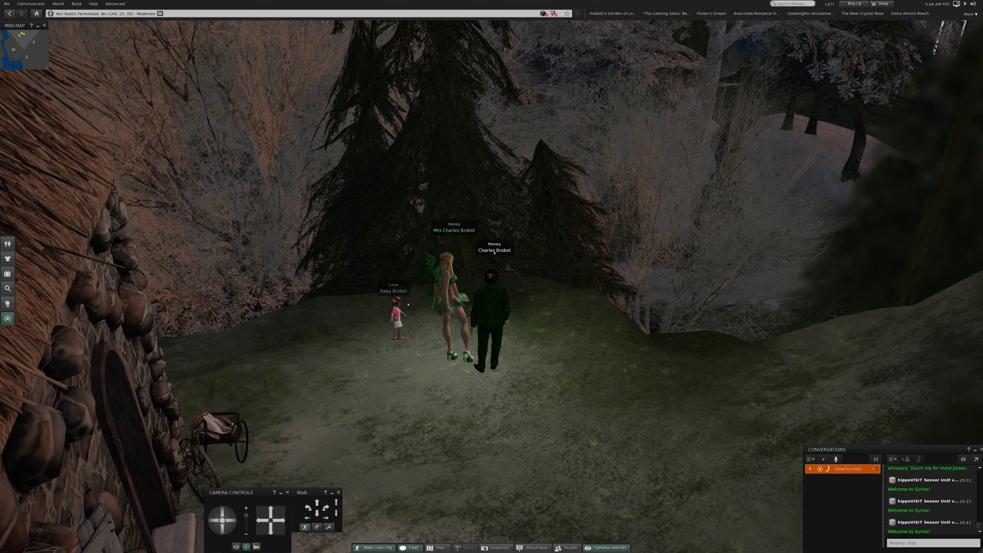
{"action": "scroll", "coordinate": [492, 276], "scroll_direction": "down", "scroll_amount": 4}
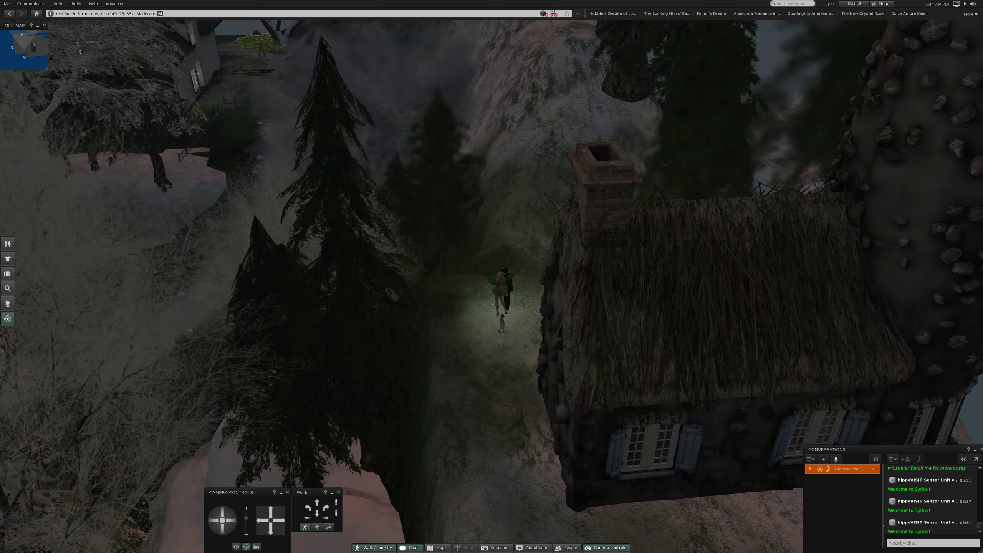
Orbit over the hillside cottage toward the stone path, then walk into the bushes
{"action": "key", "text": "alt+Left"}
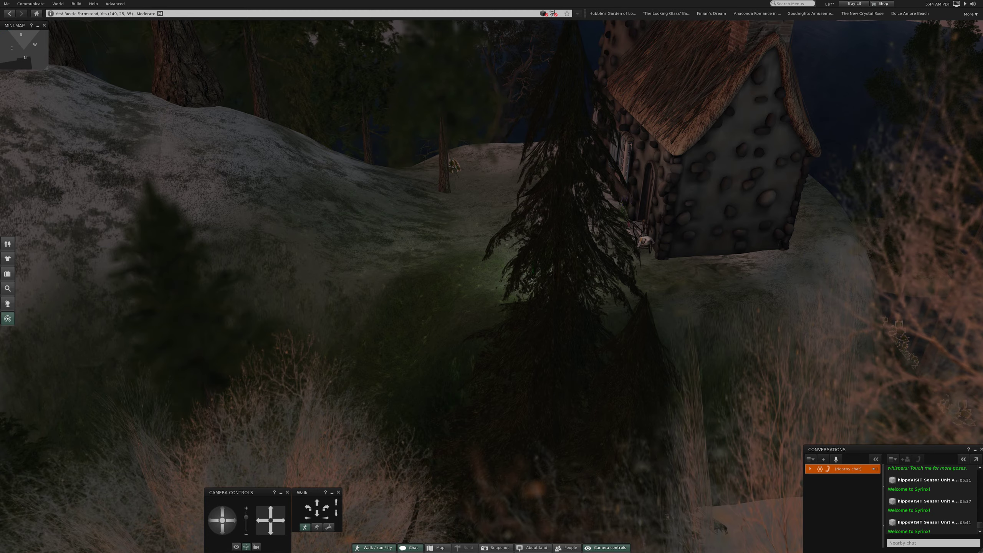
{"action": "key", "text": "alt+Down"}
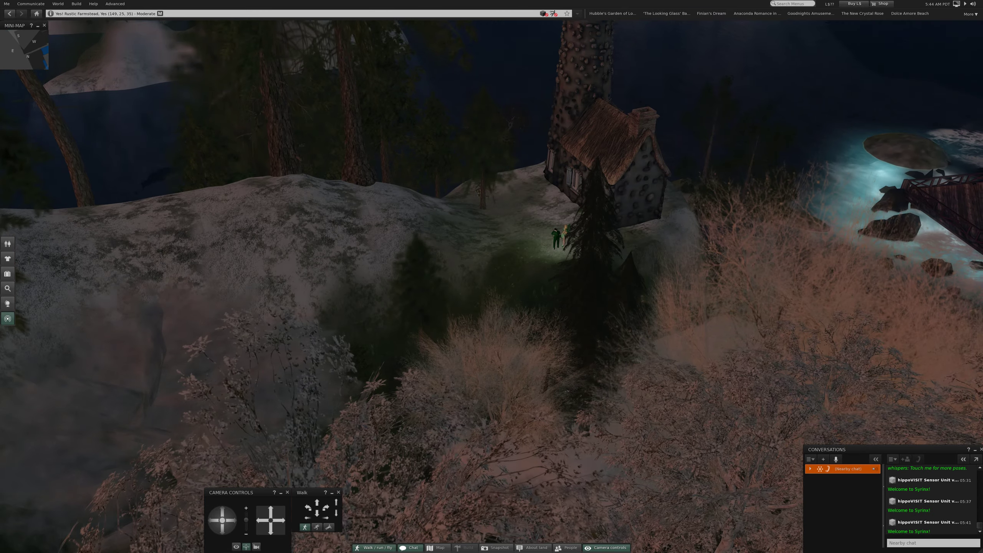
{"action": "key", "text": "alt+Up"}
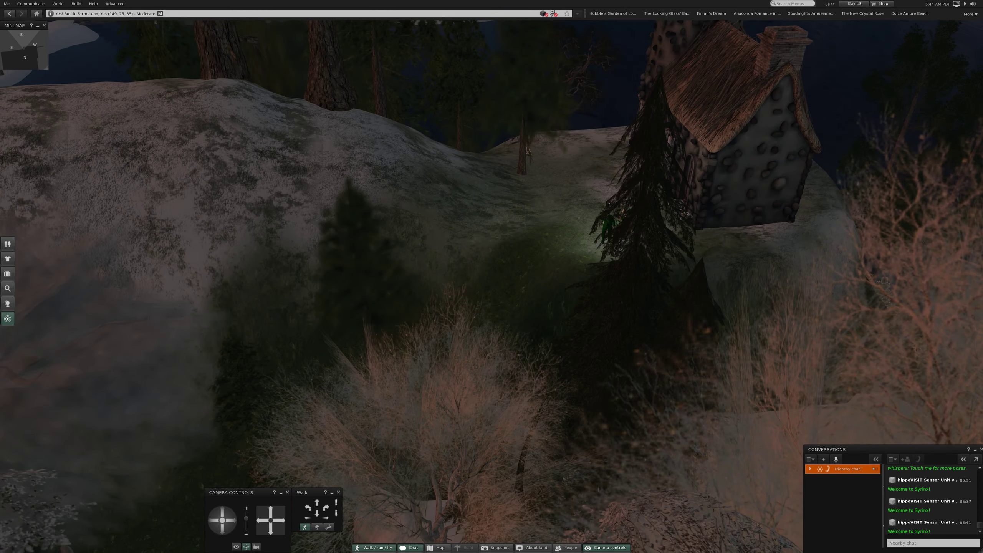
{"action": "key", "text": "alt+Left"}
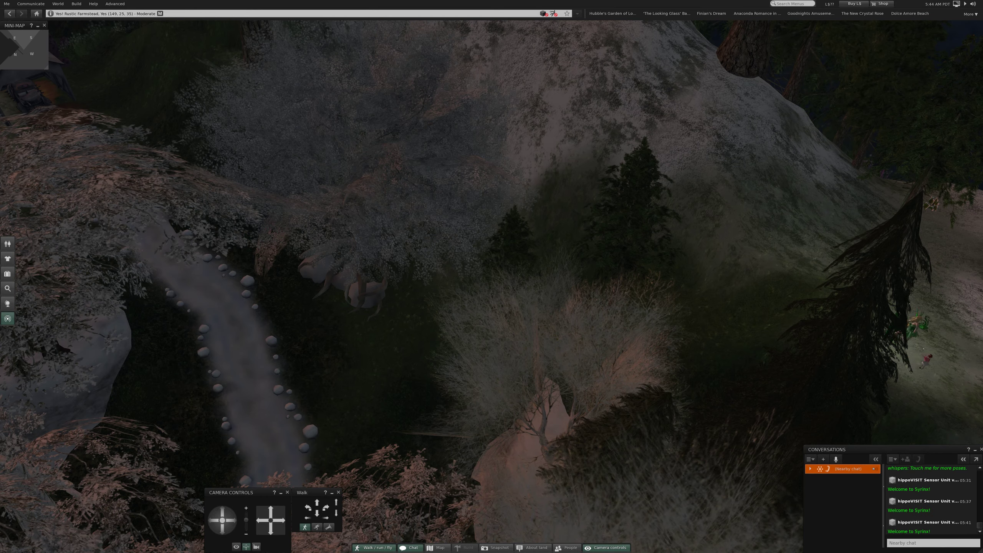
{"action": "key", "text": "Escape"}
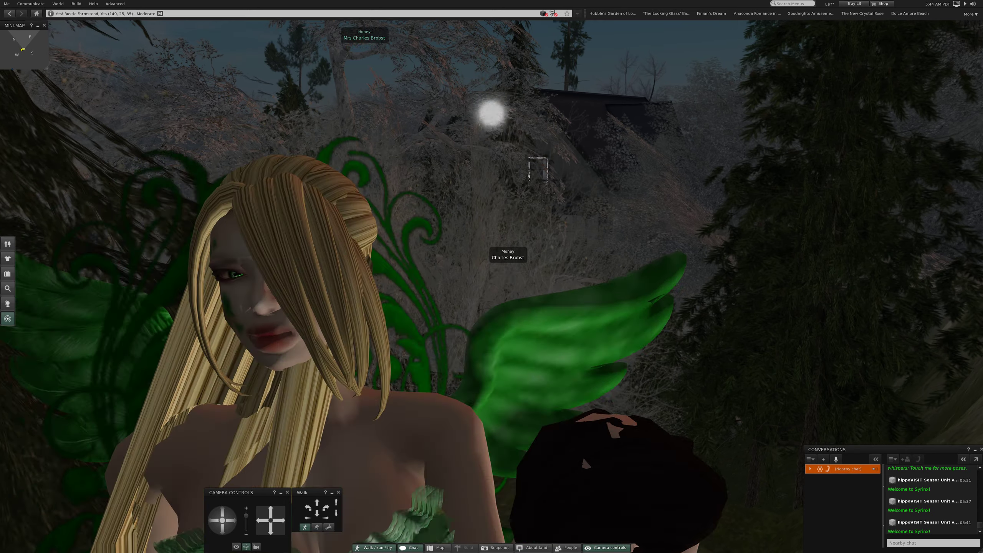
{"action": "key", "text": "Up"}
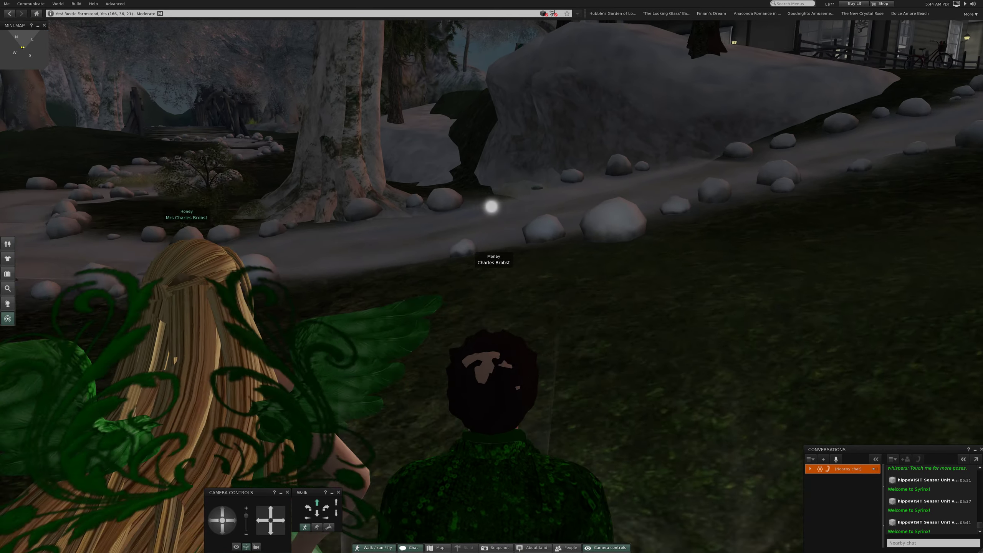
Walk the avatar pair along the winding stone path toward the barn
{"action": "key", "text": "Right"}
{"action": "key", "text": "Right"}
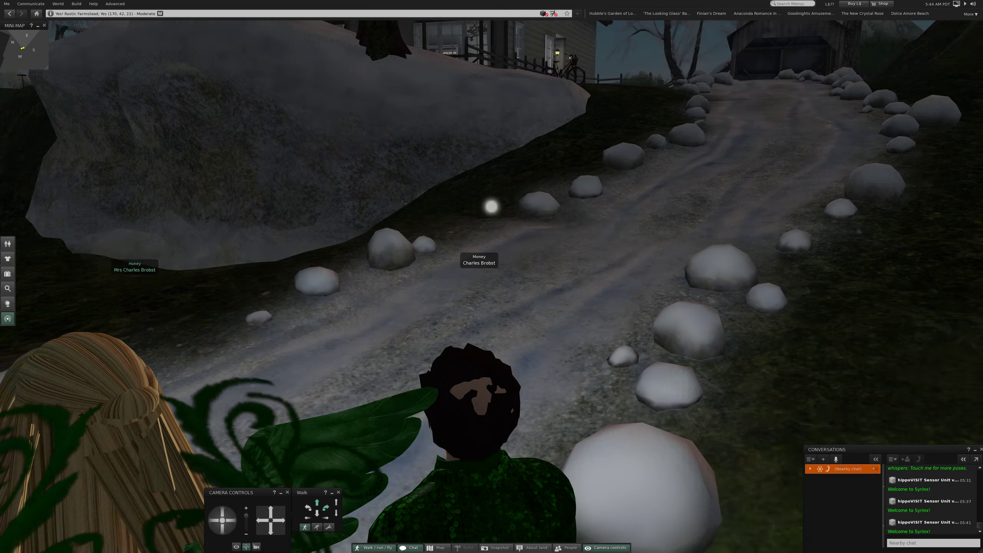
{"action": "key", "text": "Right"}
{"action": "key", "text": "Left"}
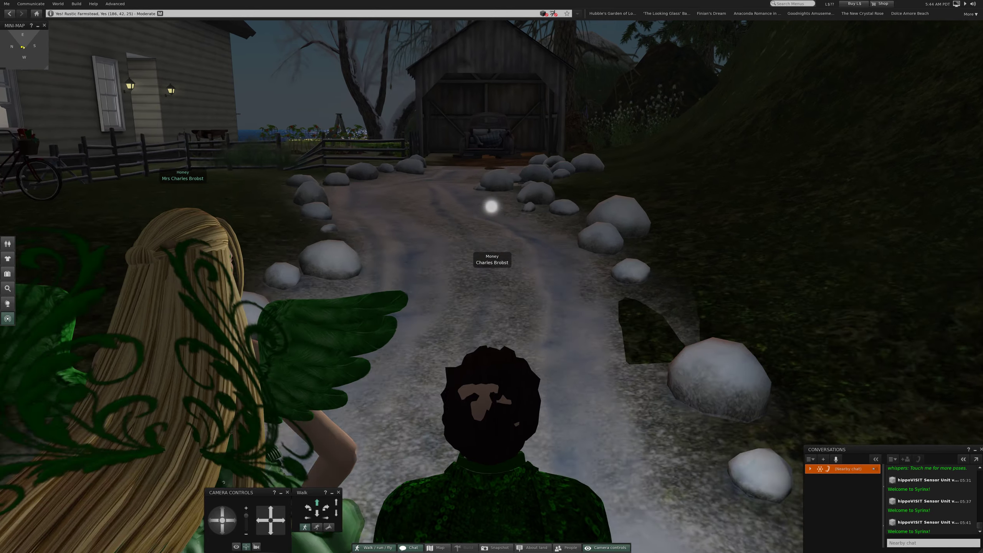
{"action": "key", "text": "Left"}
Walk up to the open barn, then turn left to face the farmhouse fence
{"action": "key", "text": "Right"}
{"action": "key", "text": "Up"}
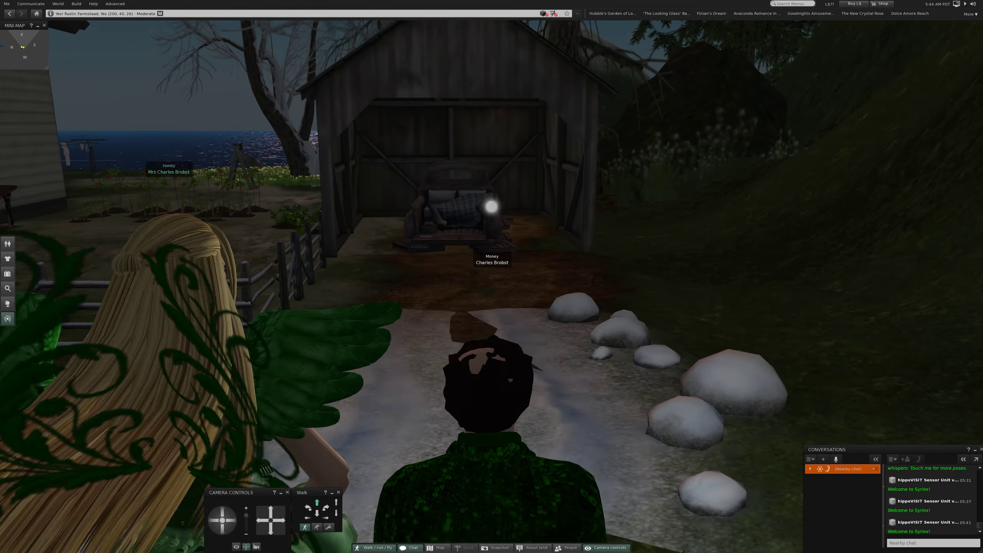
{"action": "key", "text": "Up"}
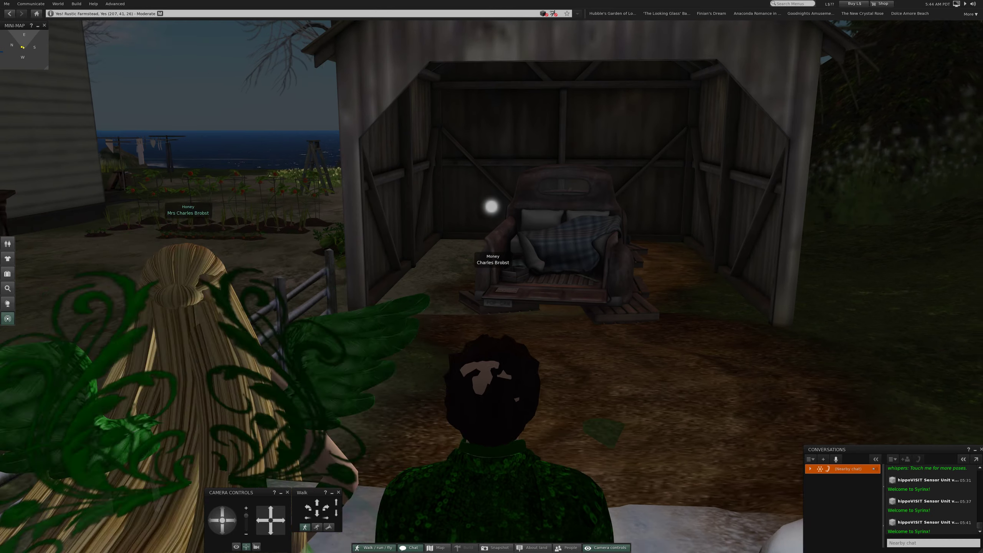
{"action": "key", "text": "Left"}
{"action": "key", "text": "Right"}
{"action": "key", "text": "Left"}
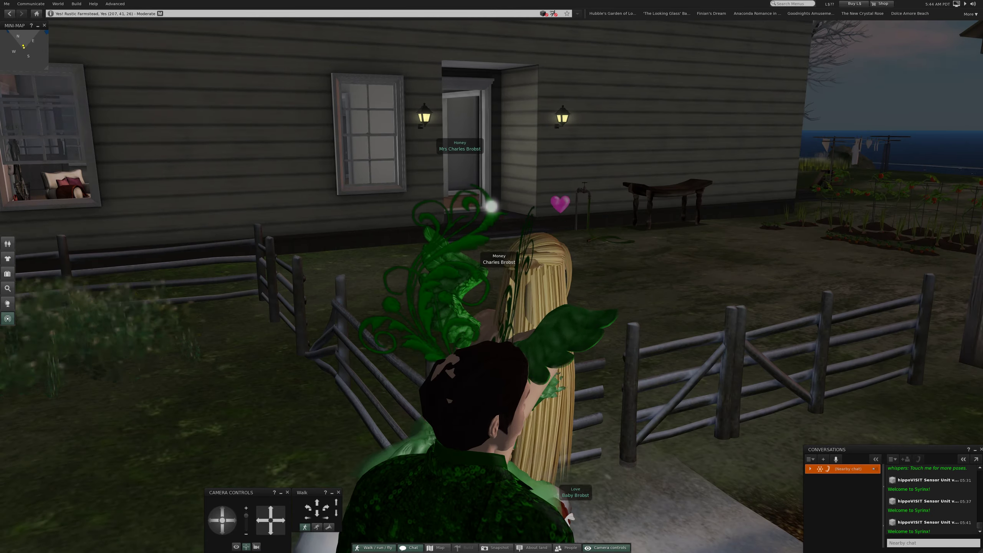
{"action": "key", "text": "Left"}
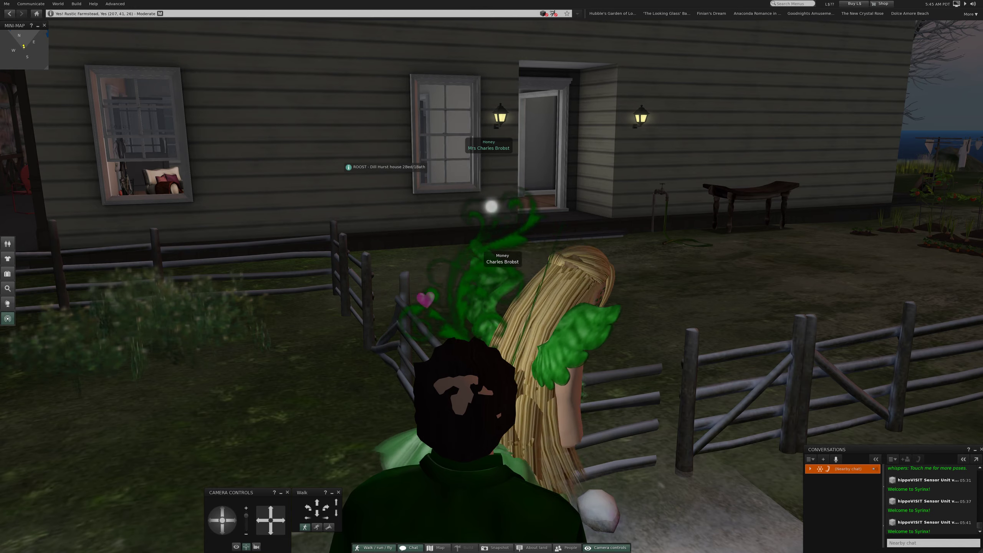
{"action": "scroll", "coordinate": [491, 277], "scroll_direction": "up", "scroll_amount": 5}
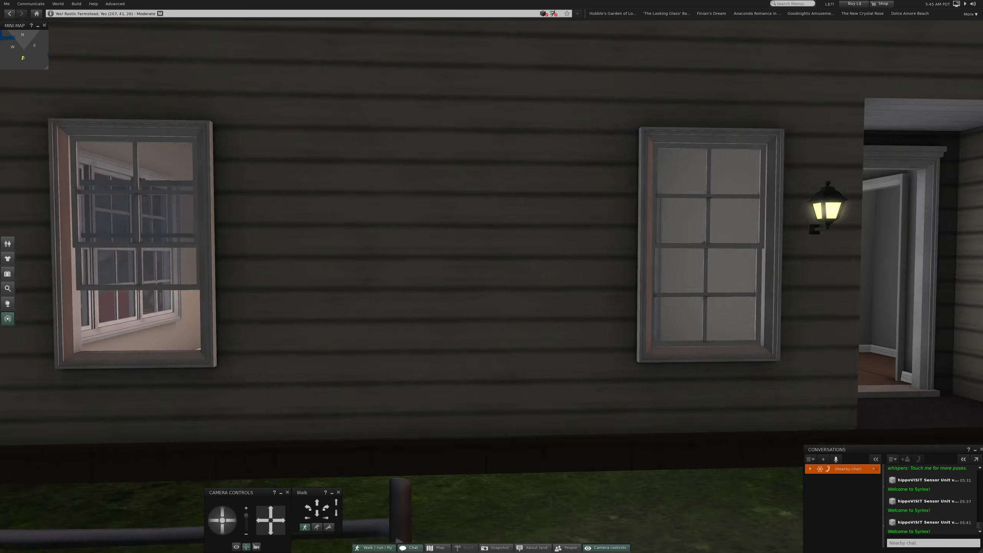
{"action": "scroll", "coordinate": [491, 277], "scroll_direction": "up", "scroll_amount": 5}
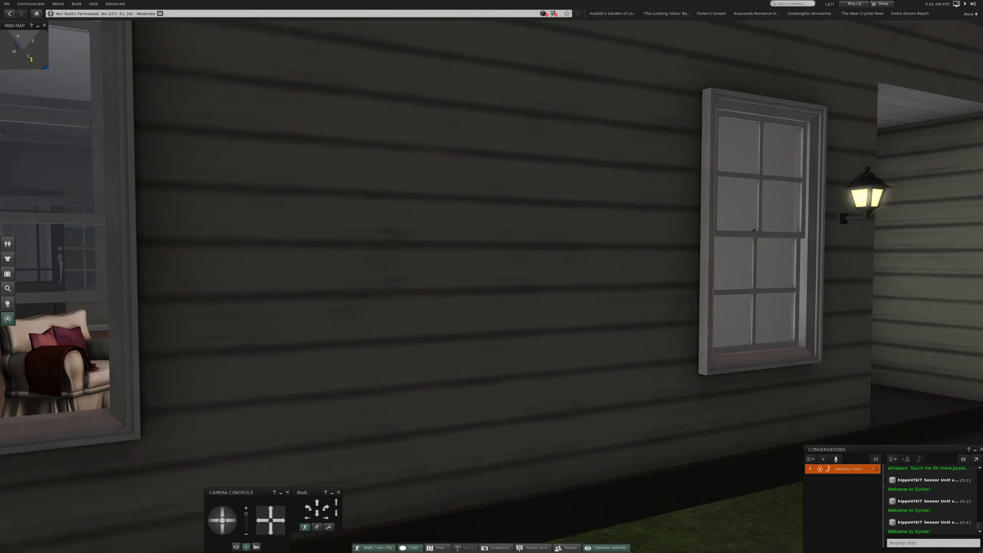
Look over the fireplace wall, then move through the doorway into the cream-walled room
{"action": "key", "text": "Right"}
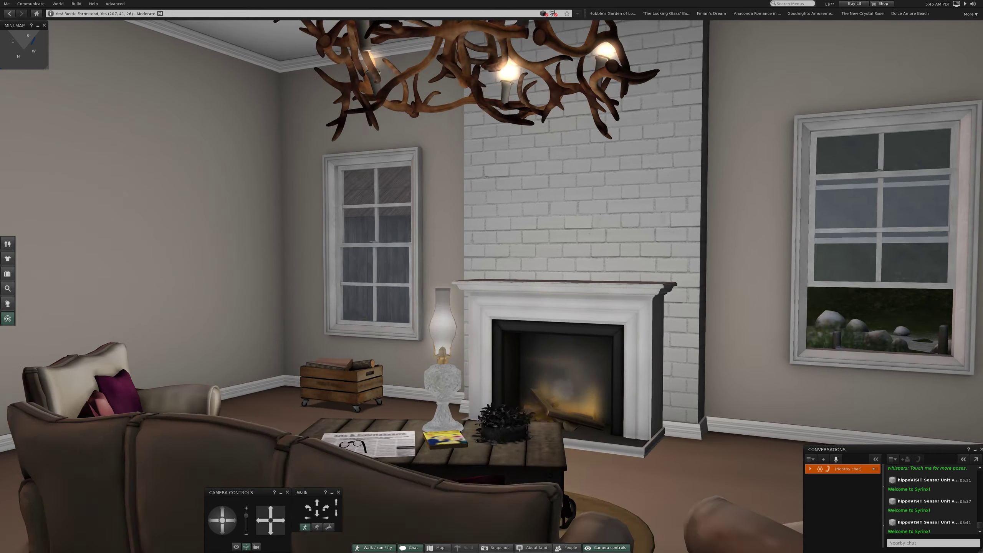
{"action": "key", "text": "Left"}
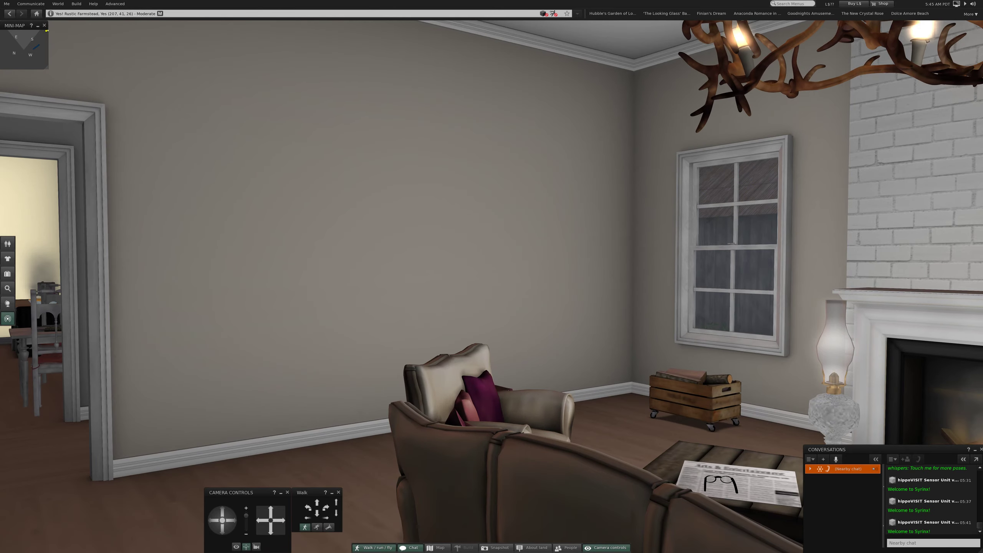
{"action": "key", "text": "Up"}
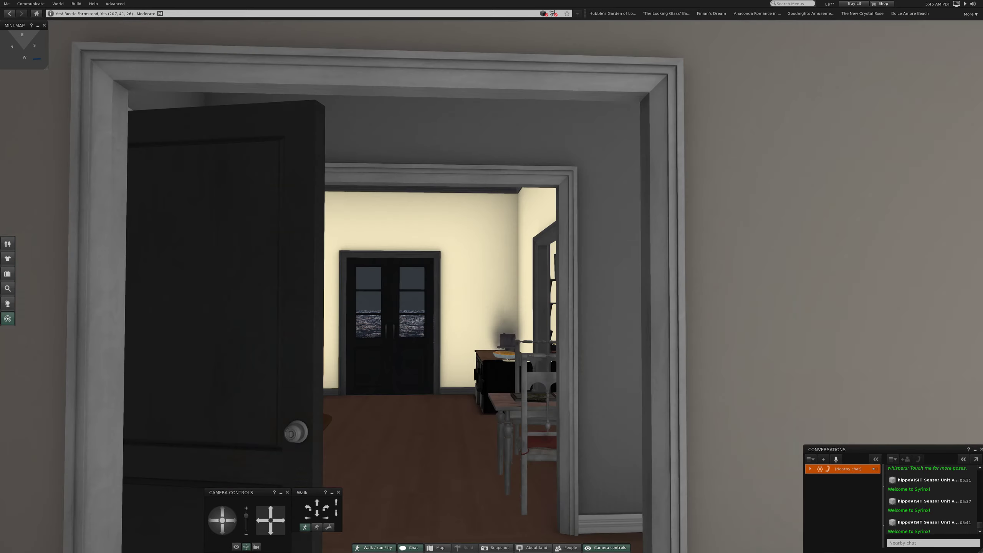
{"action": "key", "text": "Up"}
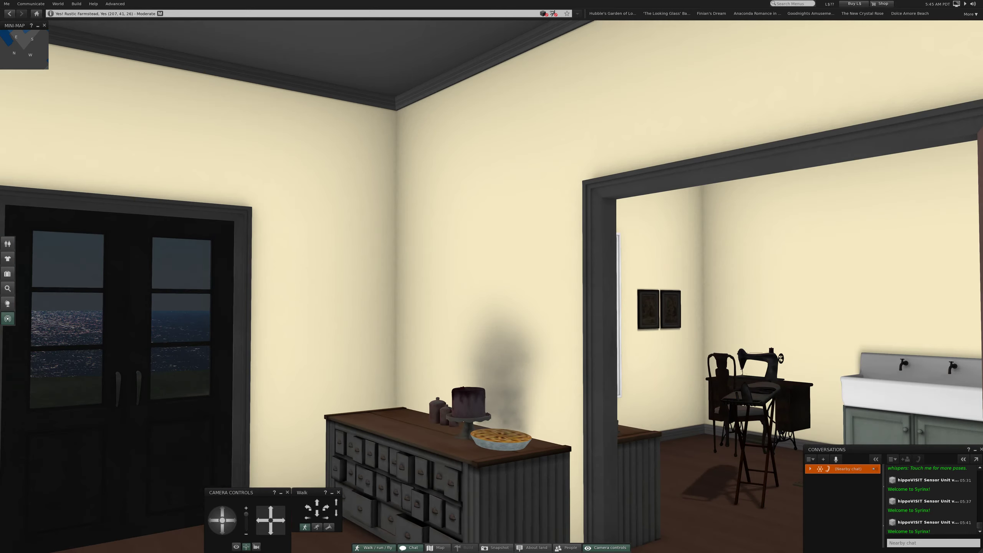
Move into the kitchen toward the sink cabinets, then pull back from the pictures
{"action": "key", "text": "Right"}
{"action": "key", "text": "Up"}
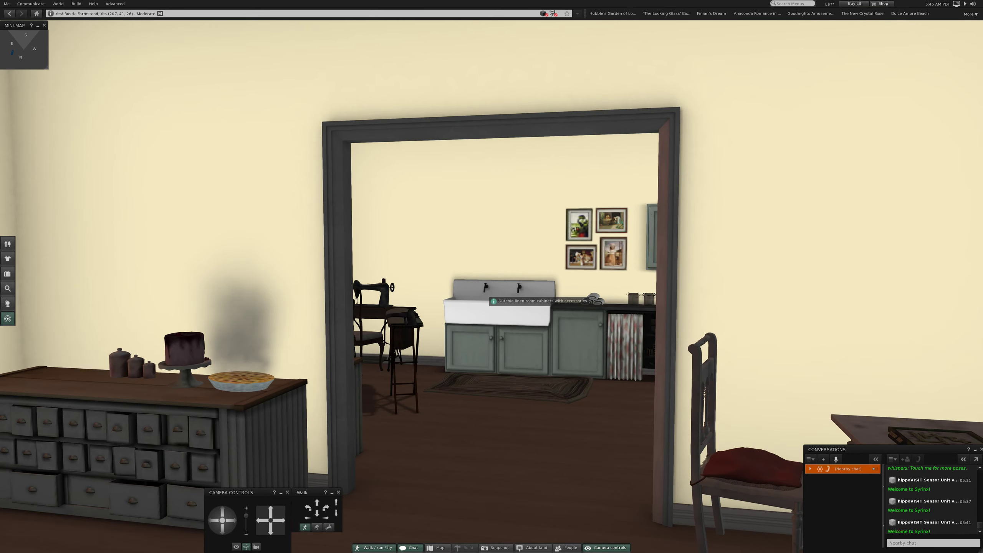
{"action": "key", "text": "Right"}
{"action": "key", "text": "Up"}
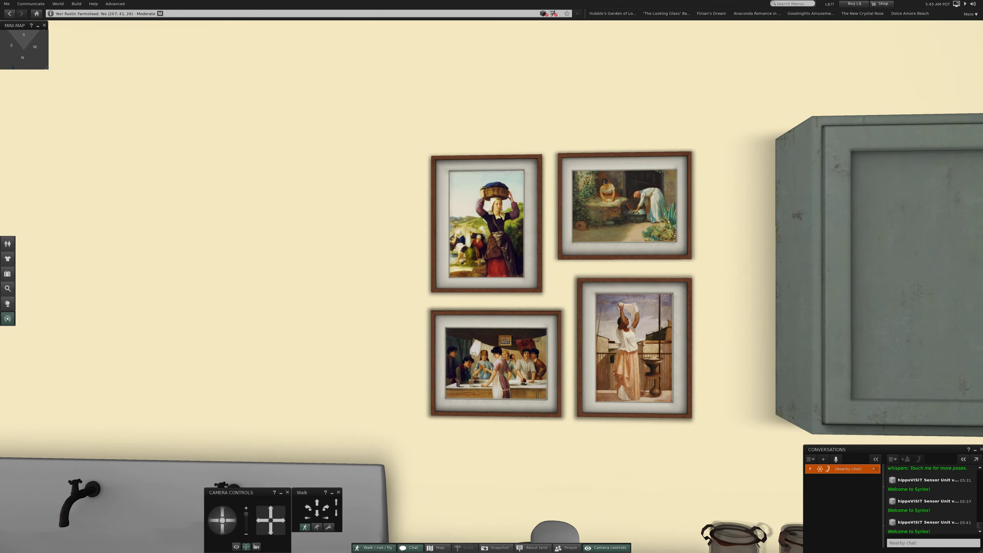
{"action": "key", "text": "Left"}
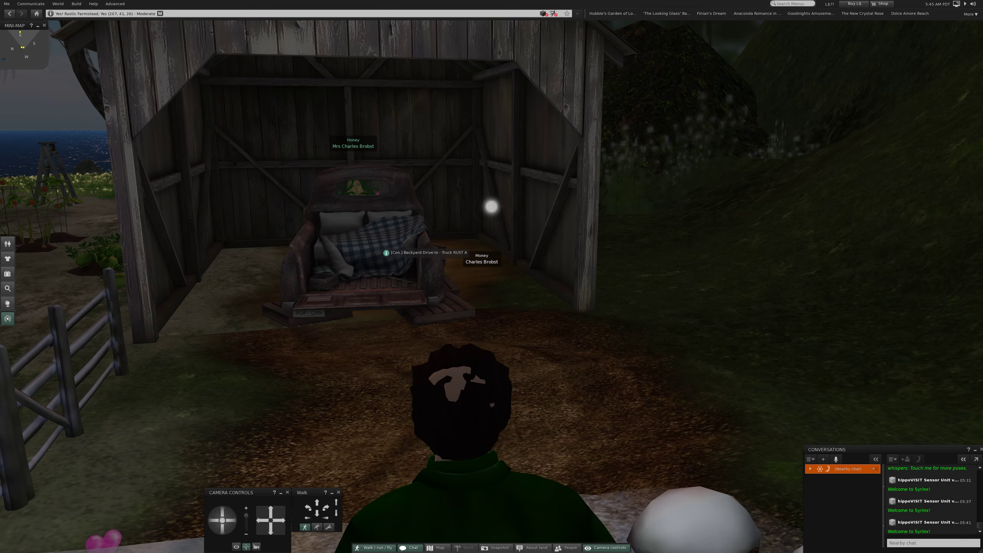
Sit the avatar on the old truck and choose the Intent couple pose
{"action": "right_click", "coordinate": [382, 243]}
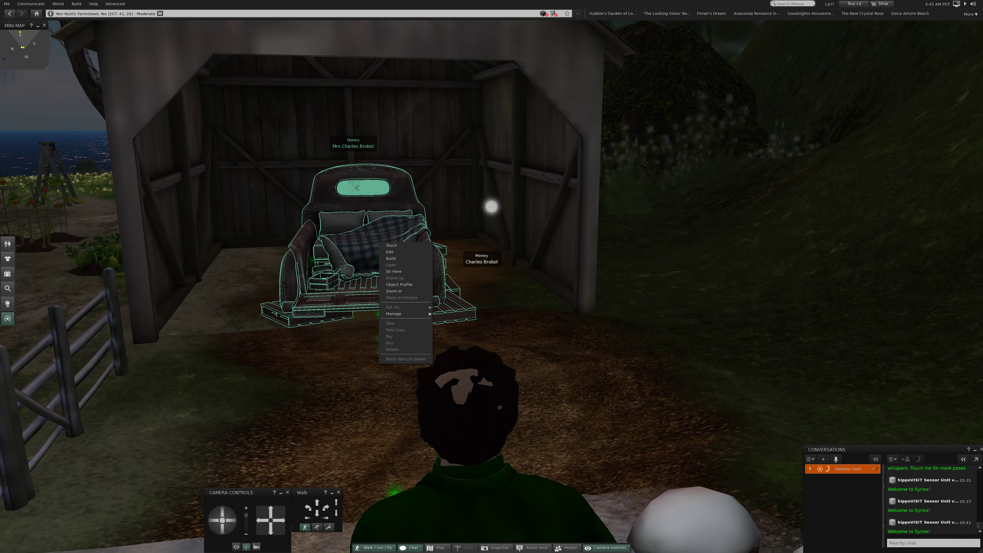
{"action": "left_click", "coordinate": [395, 271]}
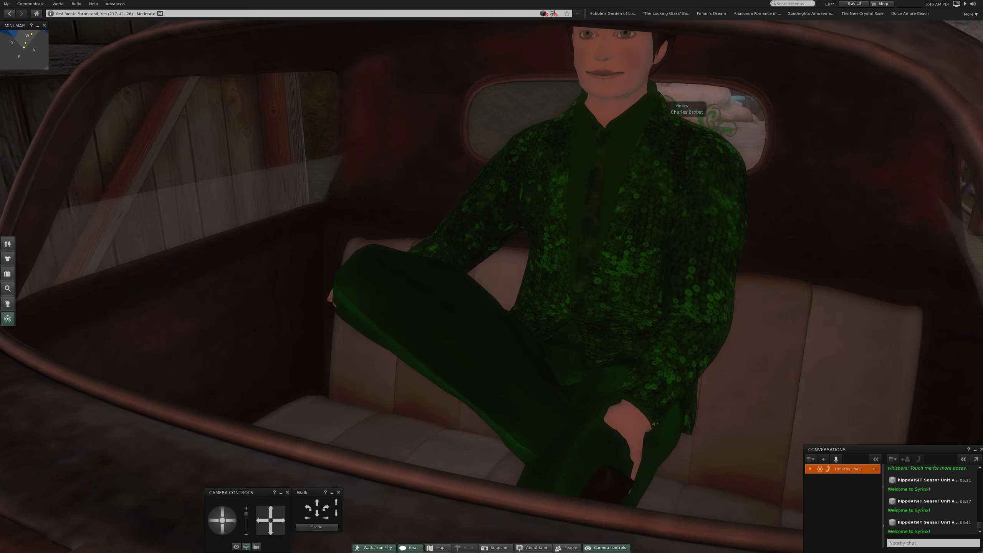
{"action": "left_click", "coordinate": [915, 91]}
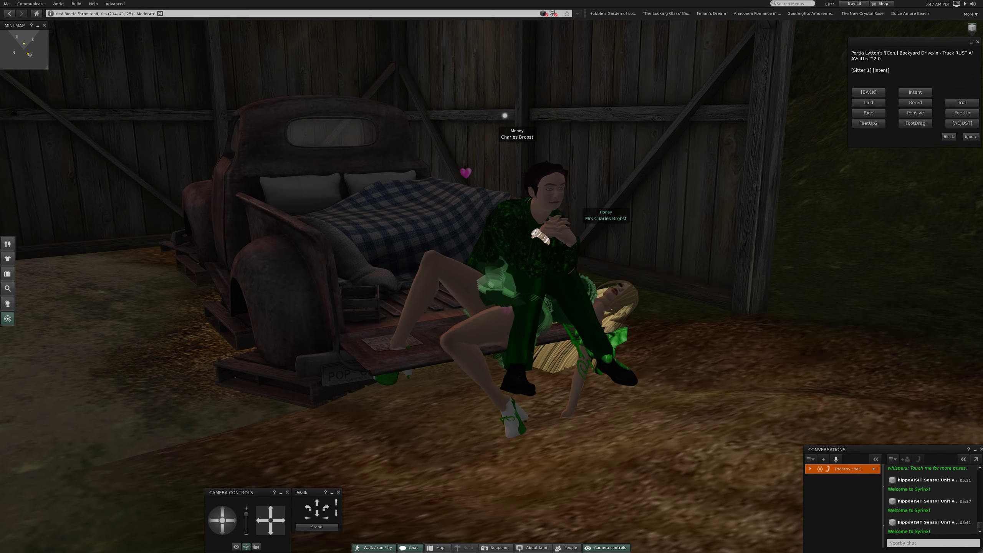
Try the Laid, Bored and Tangled couple poses, ending on Adoring
{"action": "left_click", "coordinate": [868, 103]}
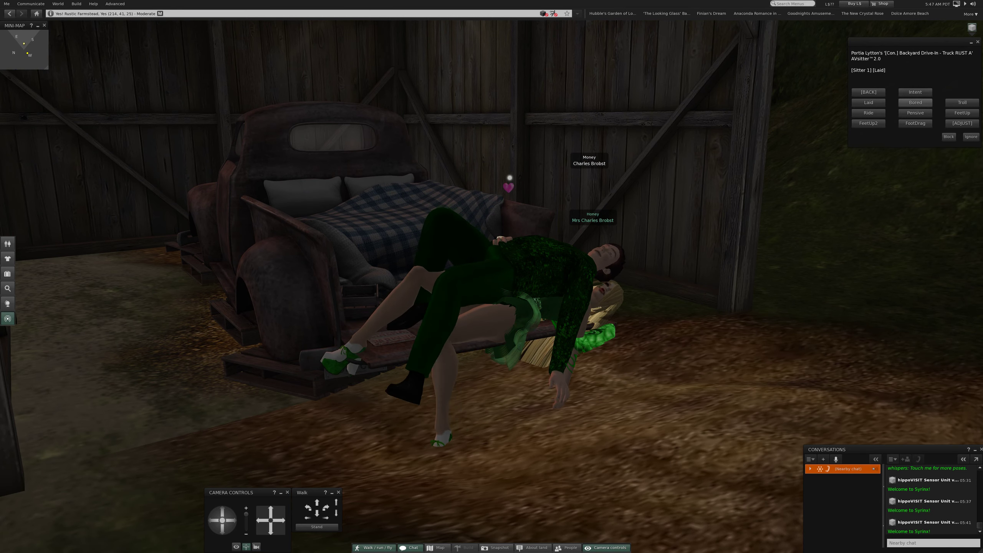
{"action": "left_click", "coordinate": [915, 103]}
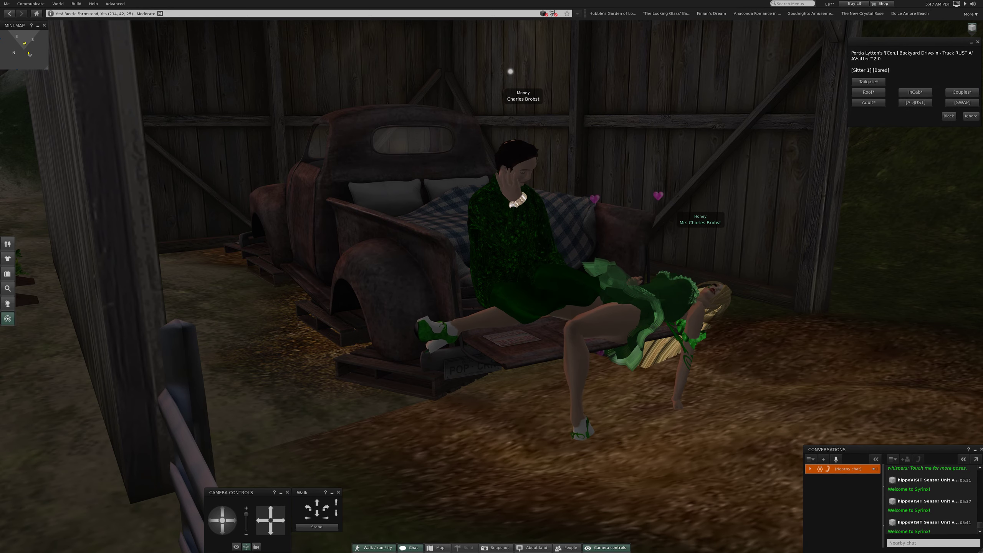
{"action": "left_click", "coordinate": [963, 92]}
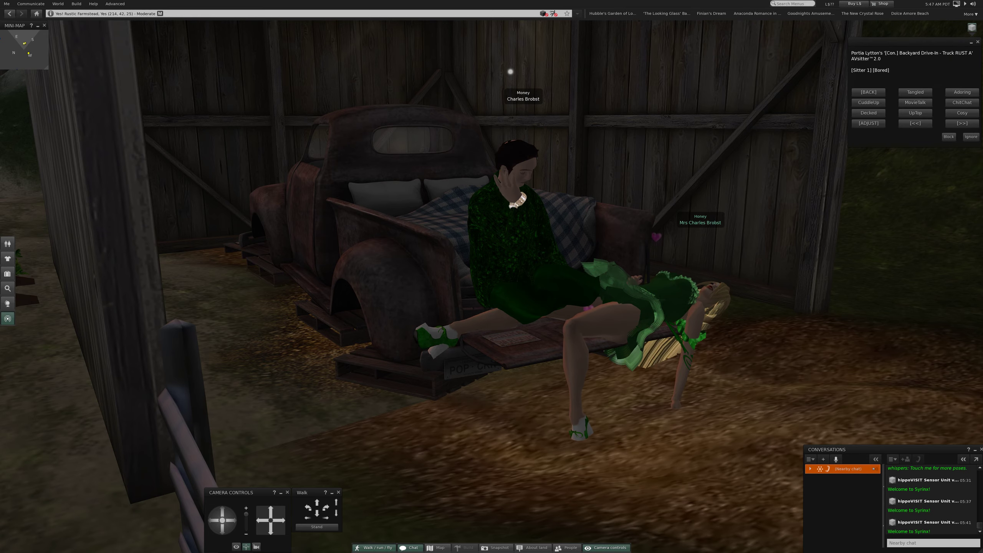
{"action": "left_click", "coordinate": [916, 92]}
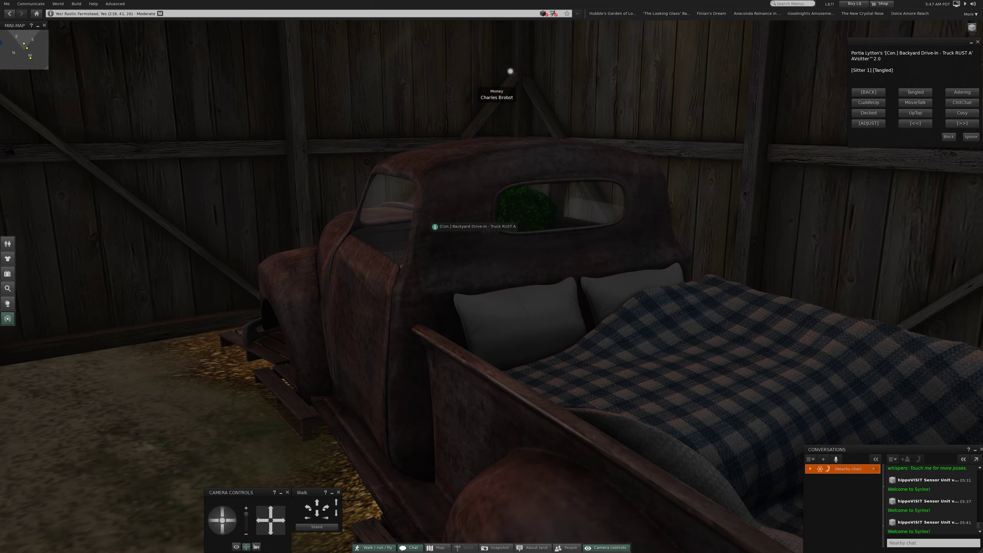
{"action": "scroll", "coordinate": [435, 227], "scroll_direction": "up", "scroll_amount": 5}
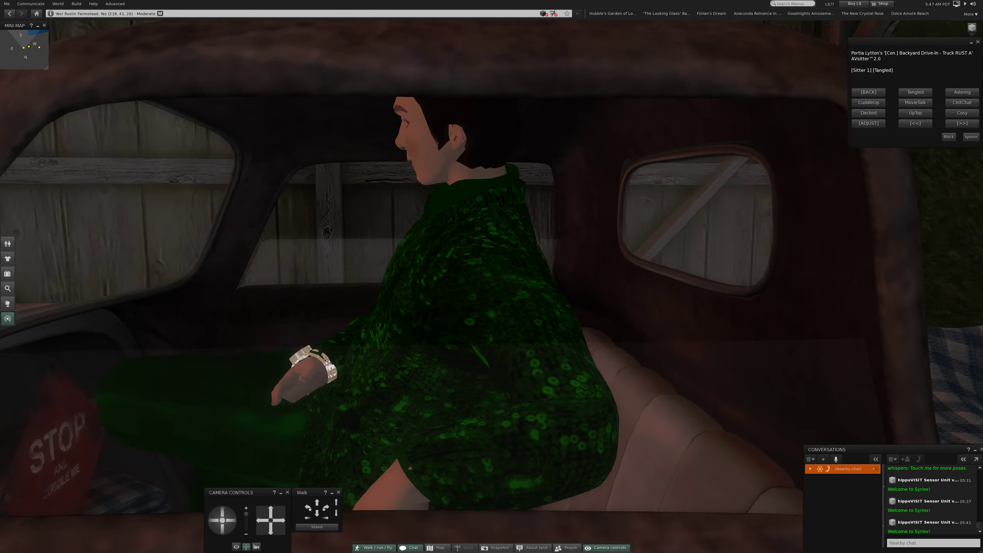
{"action": "scroll", "coordinate": [491, 277], "scroll_direction": "down", "scroll_amount": 2}
{"action": "scroll", "coordinate": [492, 277], "scroll_direction": "down", "scroll_amount": 3}
{"action": "scroll", "coordinate": [492, 277], "scroll_direction": "down", "scroll_amount": 2}
{"action": "scroll", "coordinate": [491, 276], "scroll_direction": "down", "scroll_amount": 3}
{"action": "scroll", "coordinate": [492, 277], "scroll_direction": "down", "scroll_amount": 2}
{"action": "scroll", "coordinate": [491, 277], "scroll_direction": "down", "scroll_amount": 2}
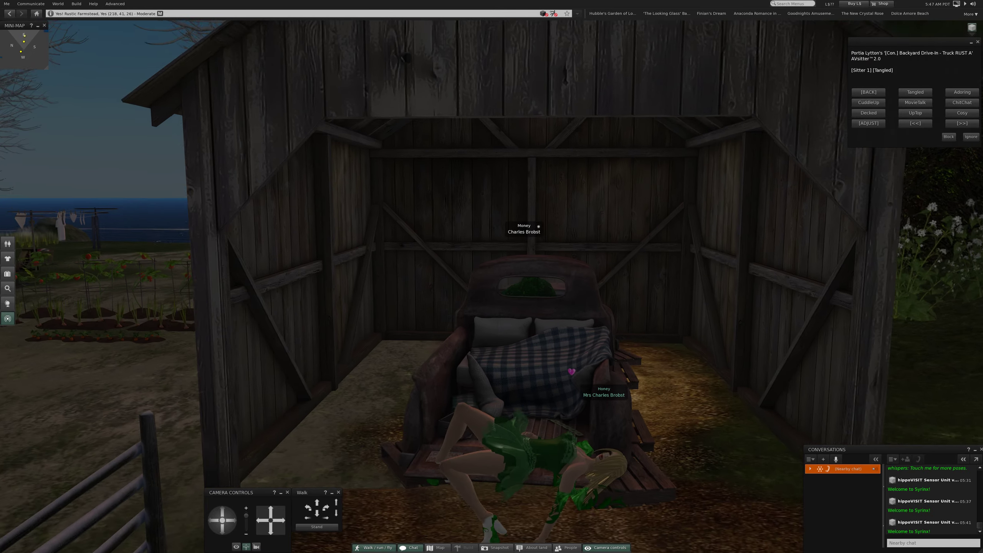
{"action": "scroll", "coordinate": [491, 277], "scroll_direction": "up", "scroll_amount": 1}
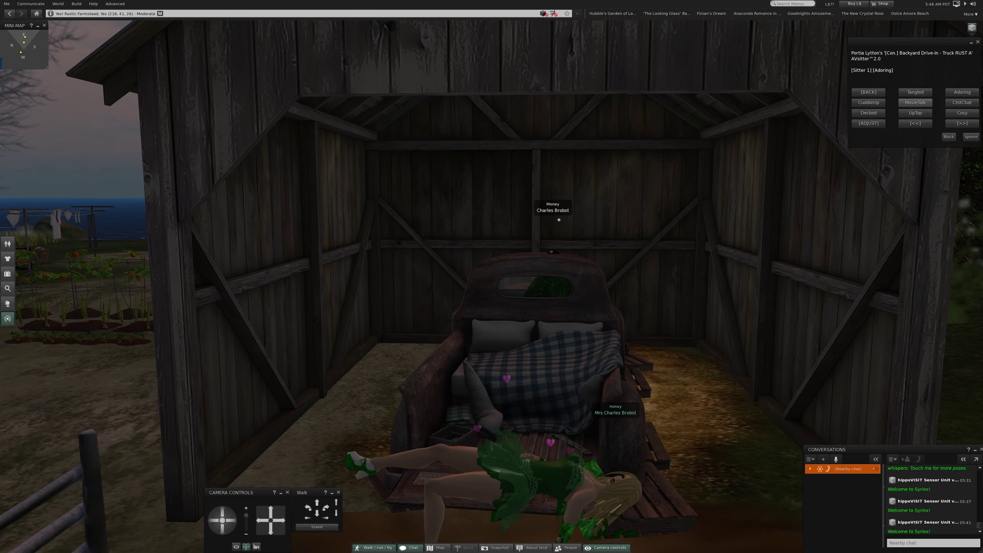
Switch to CuddleUp, swing the camera back to the truck, and stand the avatar up
{"action": "left_click", "coordinate": [868, 102]}
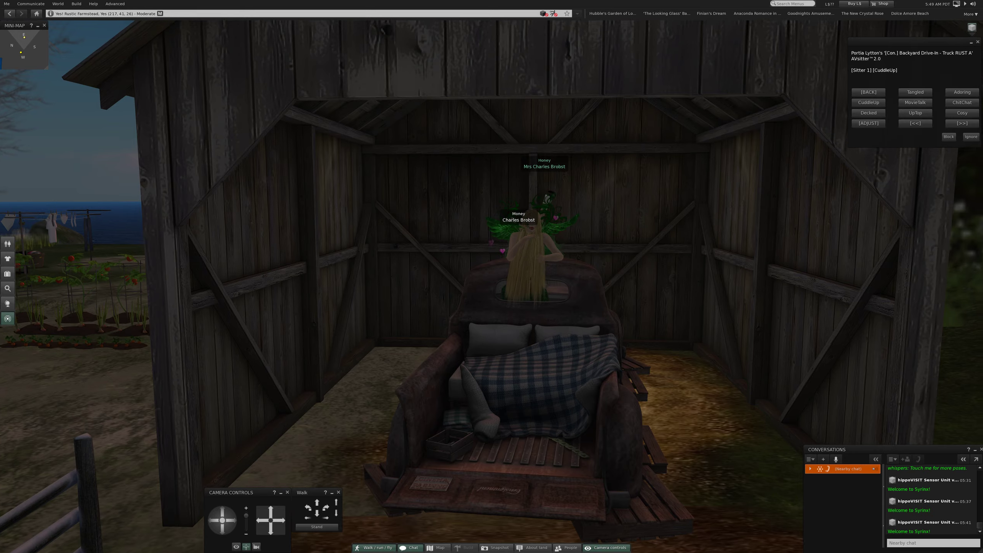
{"action": "scroll", "coordinate": [538, 238], "scroll_direction": "up", "scroll_amount": 5}
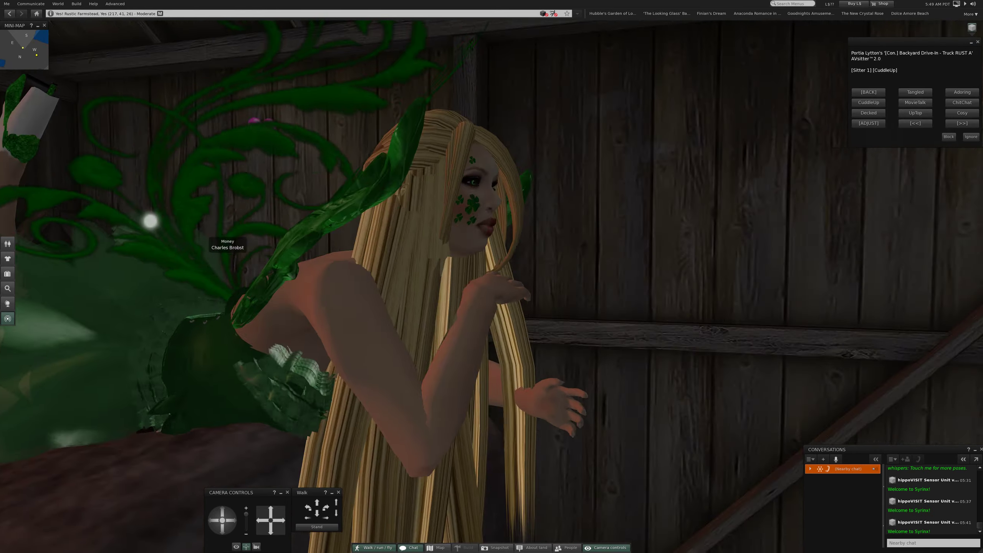
{"action": "key", "text": "Escape"}
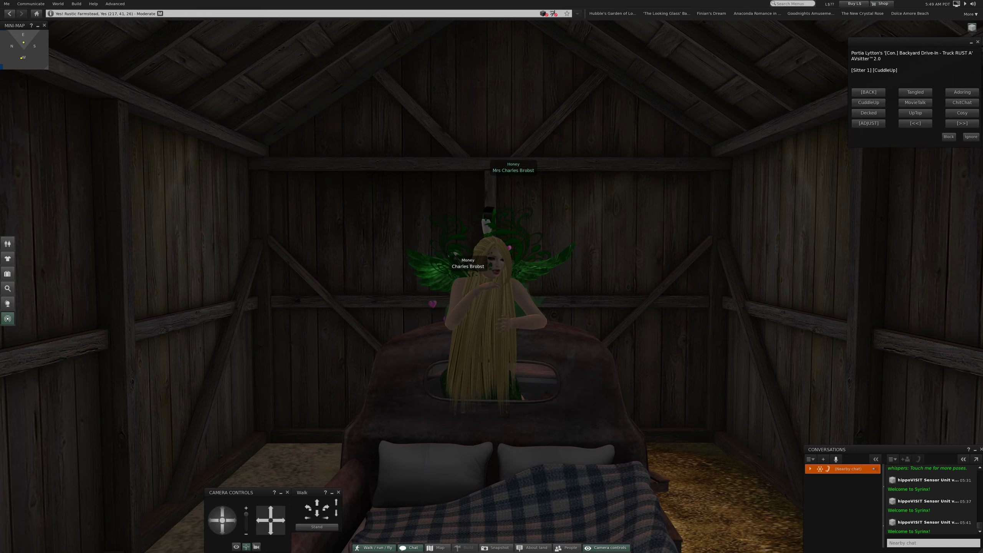
{"action": "left_click", "coordinate": [317, 527]}
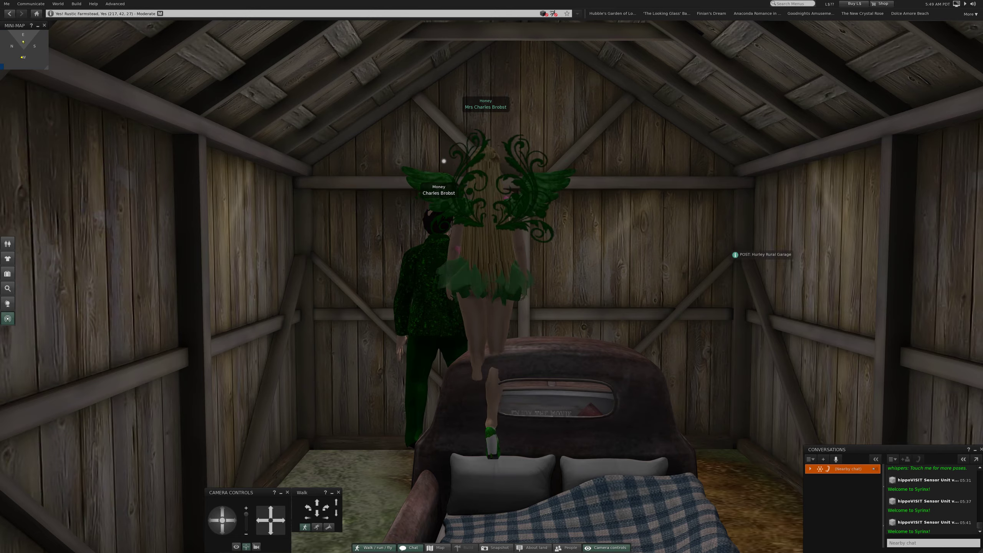
Walk from the barn past the truck shed and vegetable garden to the rocky shore
{"action": "key", "text": "Right"}
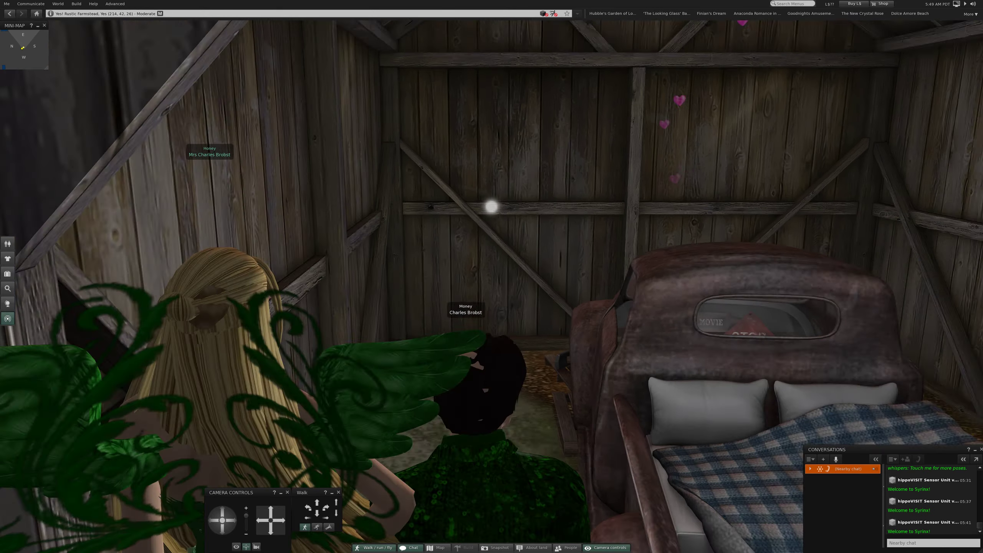
{"action": "key", "text": "Right"}
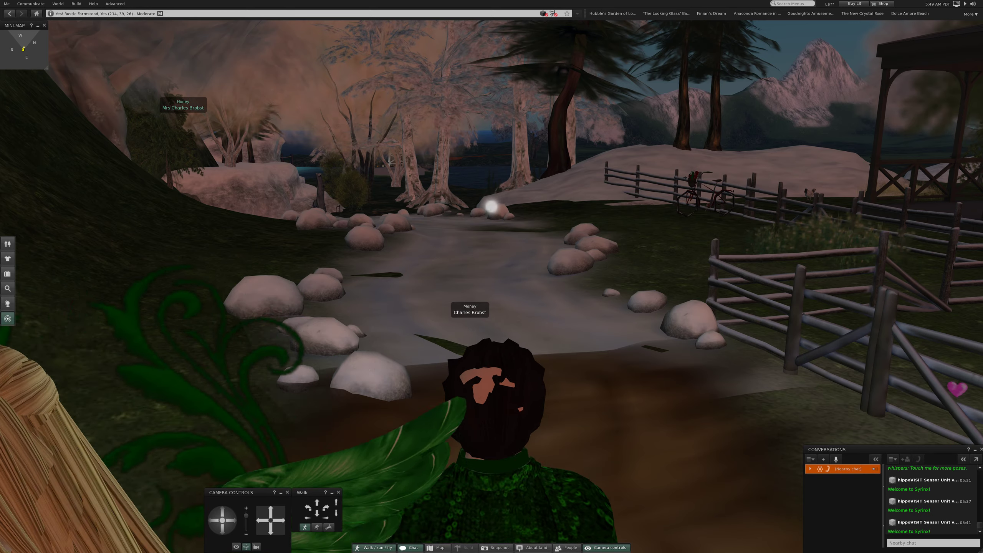
{"action": "key", "text": "Up"}
{"action": "key", "text": "Right"}
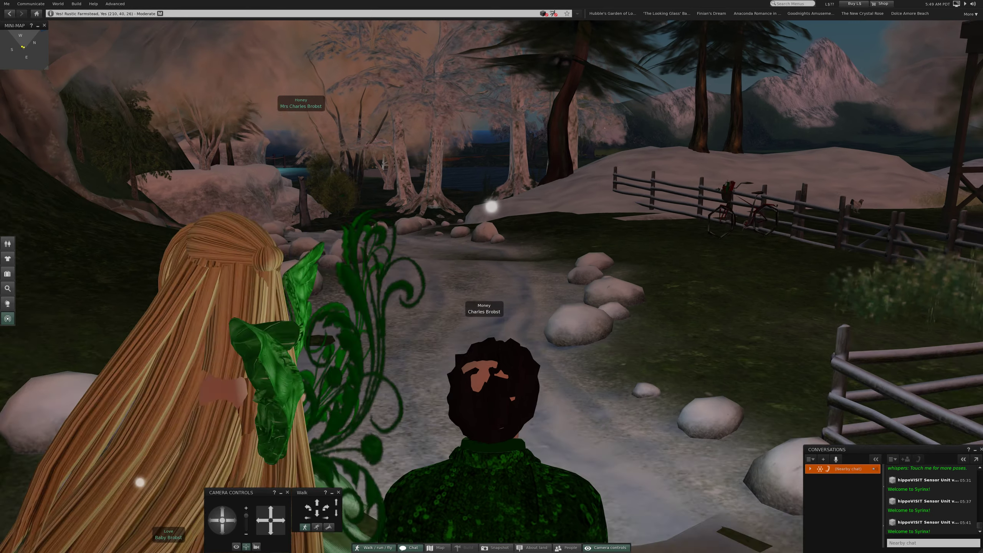
{"action": "key", "text": "Right"}
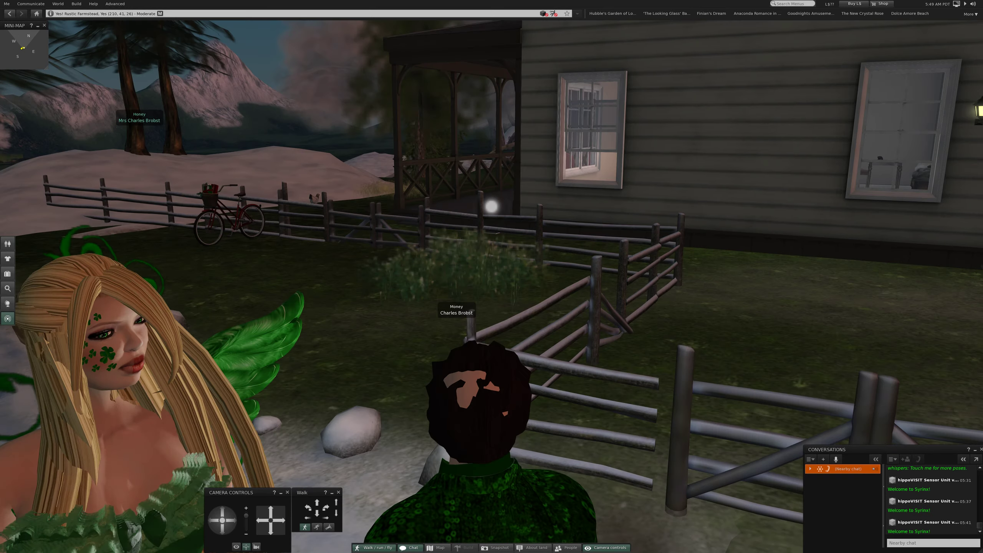
{"action": "key", "text": "Right"}
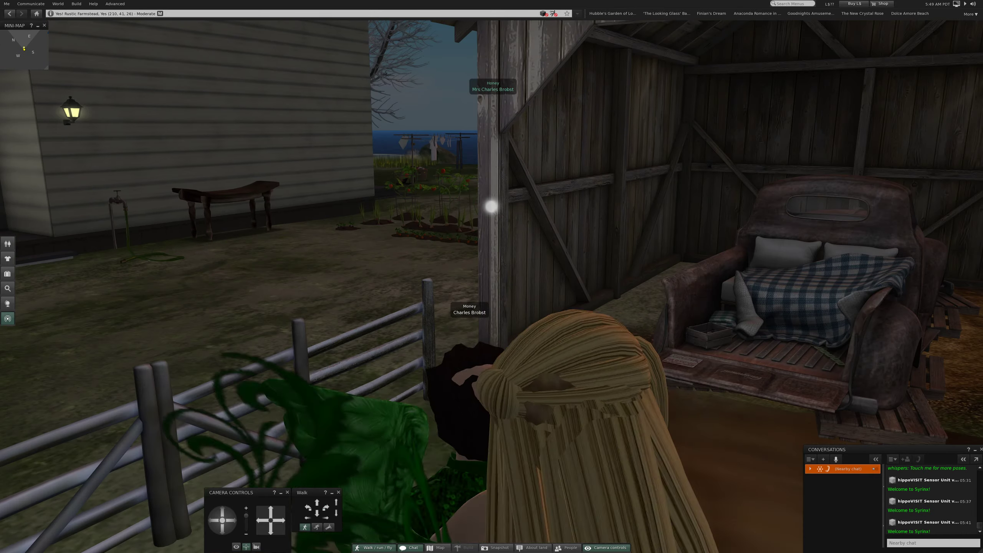
{"action": "key", "text": "Left"}
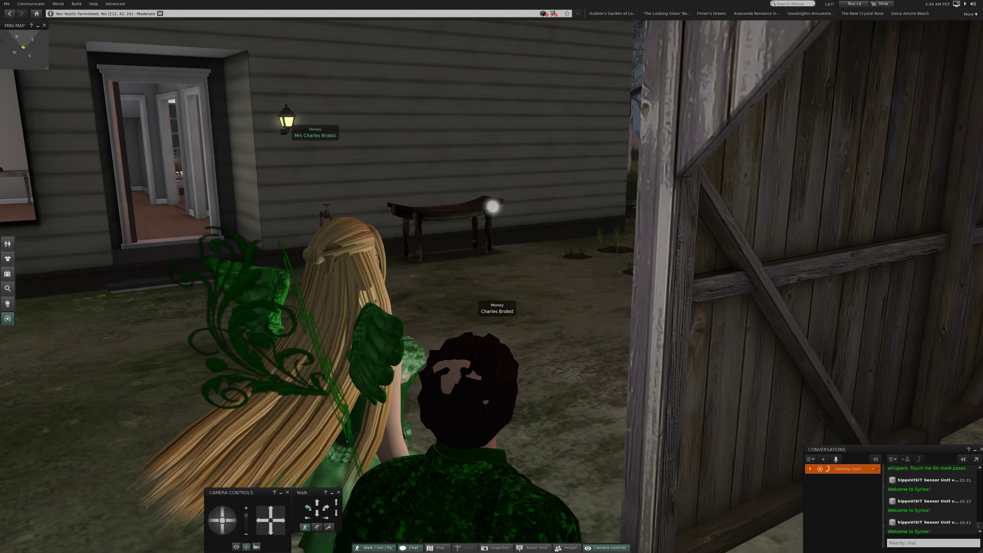
{"action": "key", "text": "Up"}
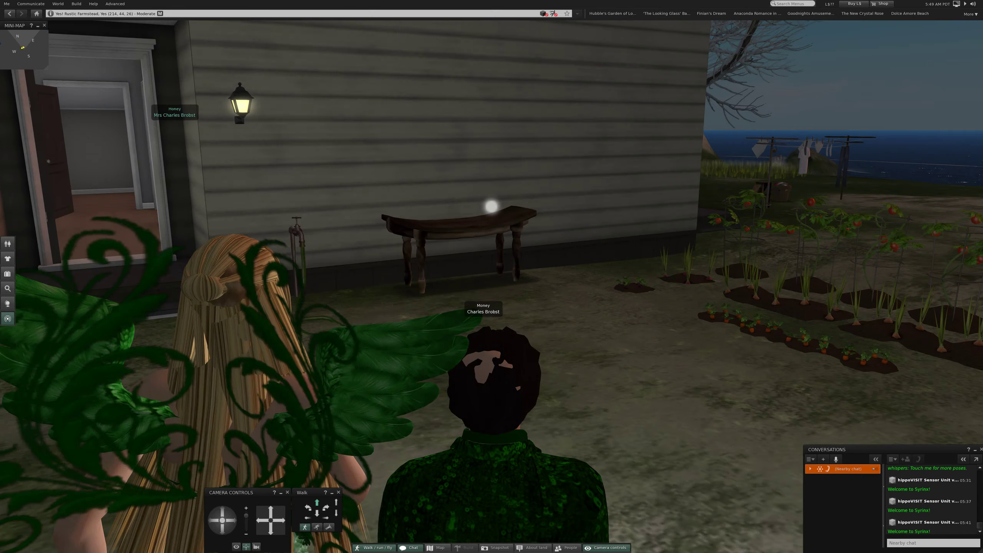
{"action": "key", "text": "Right"}
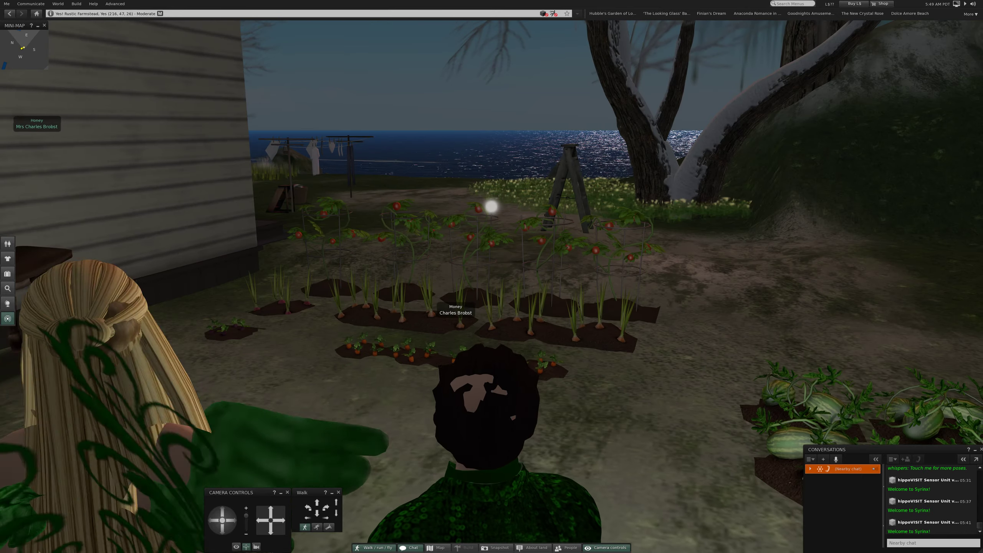
{"action": "key", "text": "Right"}
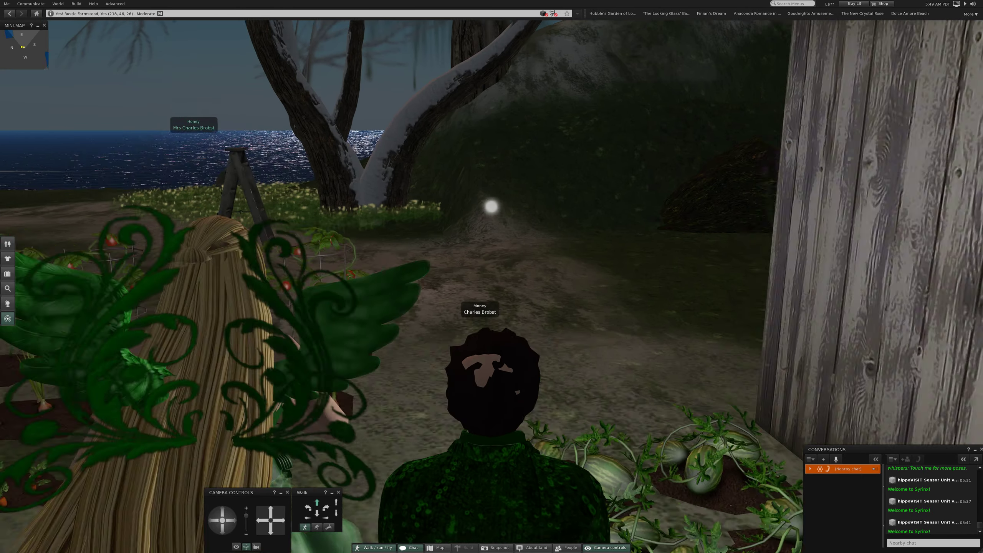
{"action": "key", "text": "Left"}
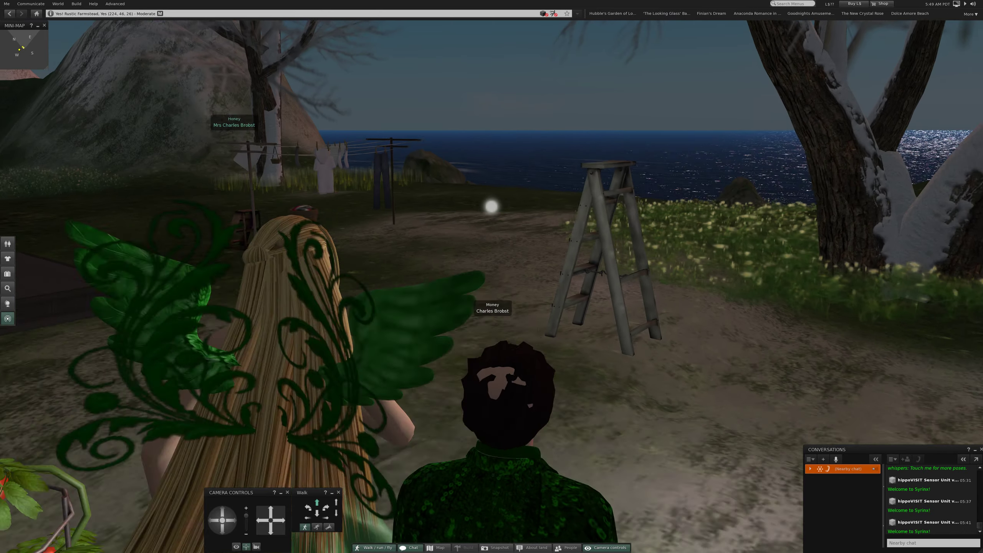
{"action": "key", "text": "Up"}
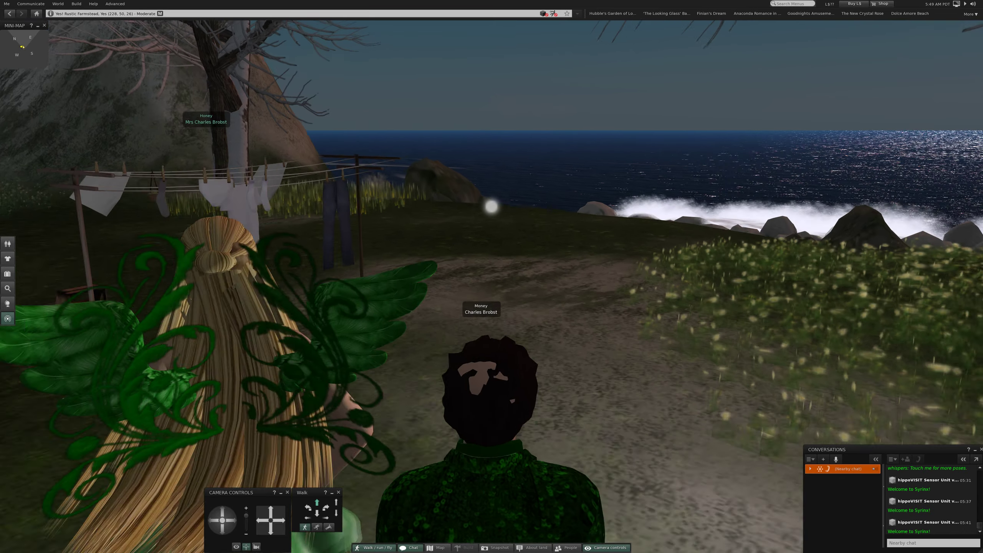
{"action": "key", "text": "Up"}
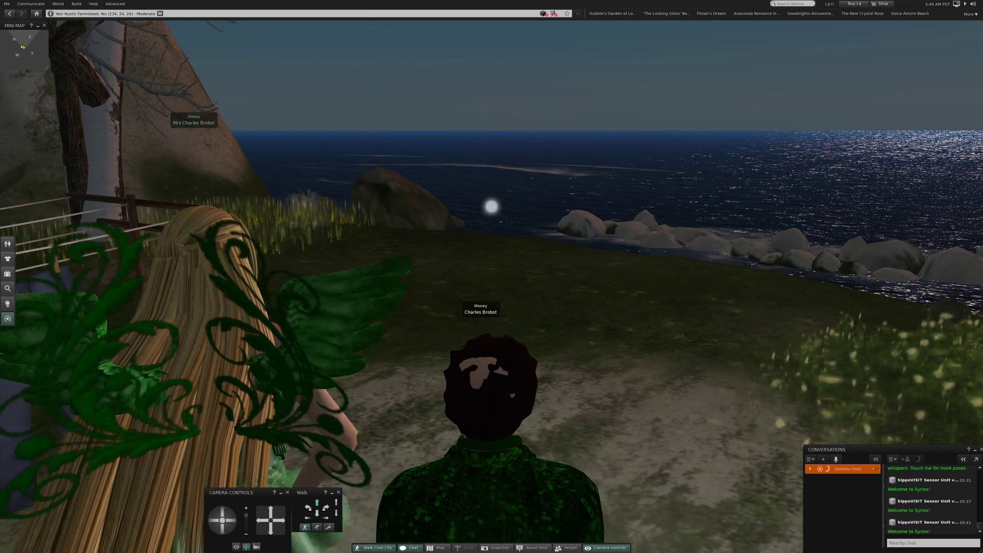
Walk back from the shore to the farmhouse, facing the porch bench
{"action": "key", "text": "Up"}
{"action": "key", "text": "Left"}
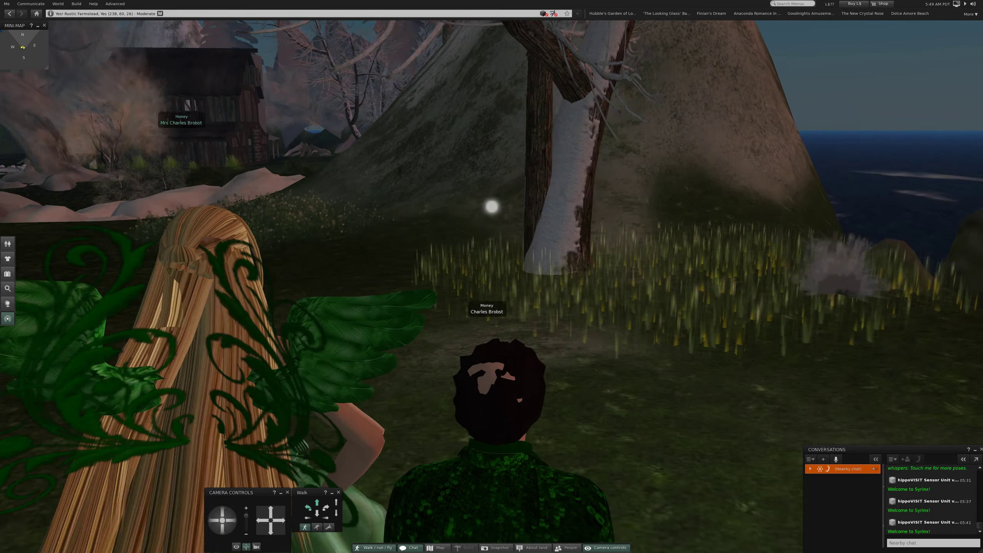
{"action": "key", "text": "Left"}
{"action": "key", "text": "Up"}
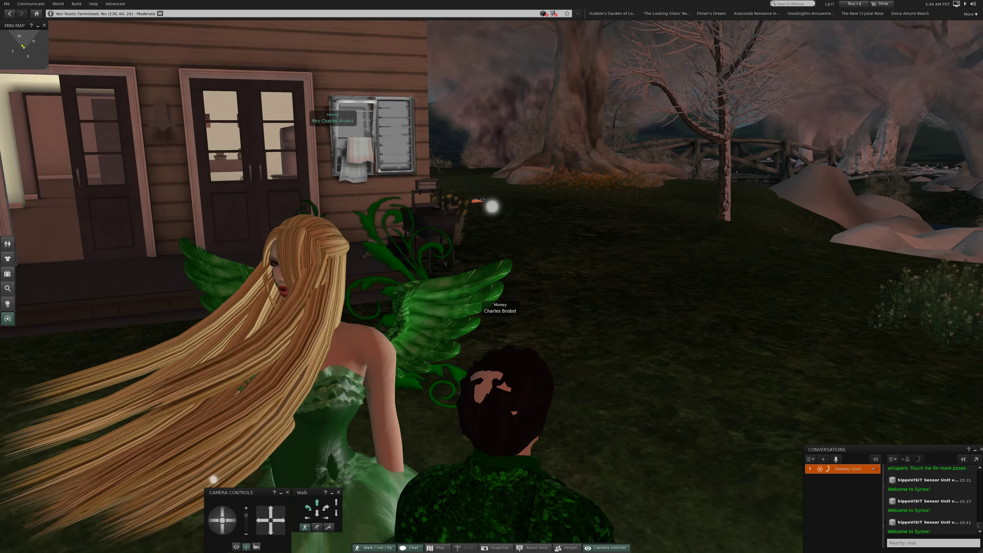
{"action": "key", "text": "Up"}
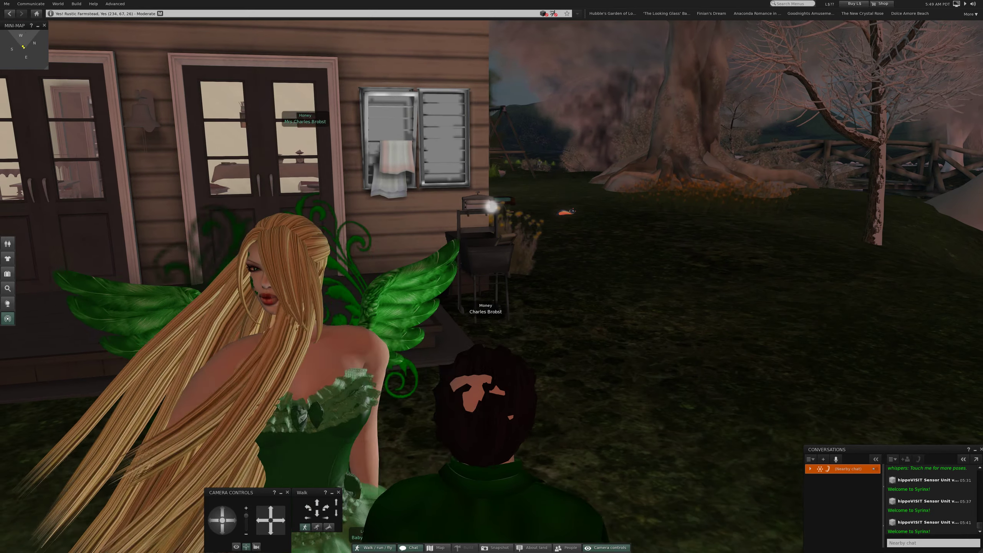
{"action": "key", "text": "Left"}
{"action": "key", "text": "Right"}
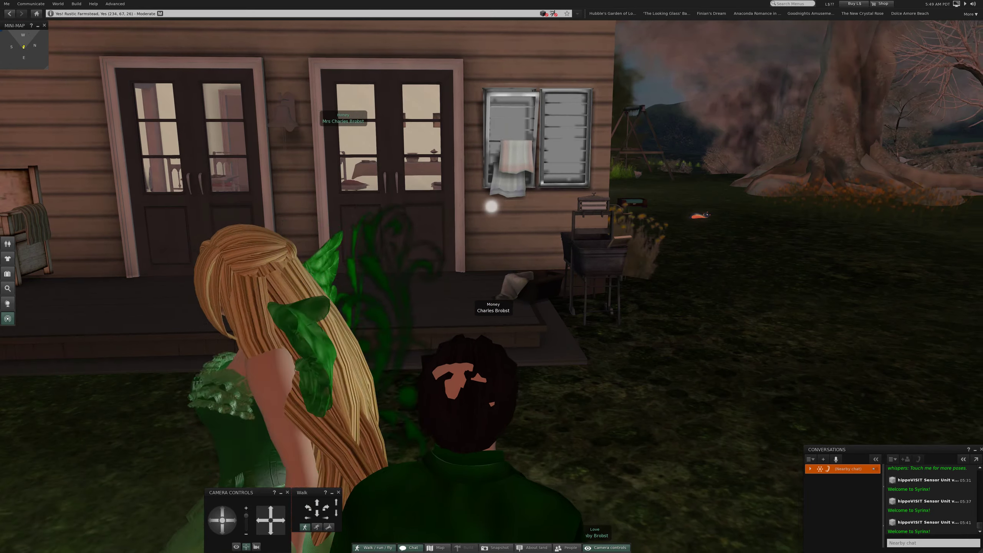
{"action": "key", "text": "Left"}
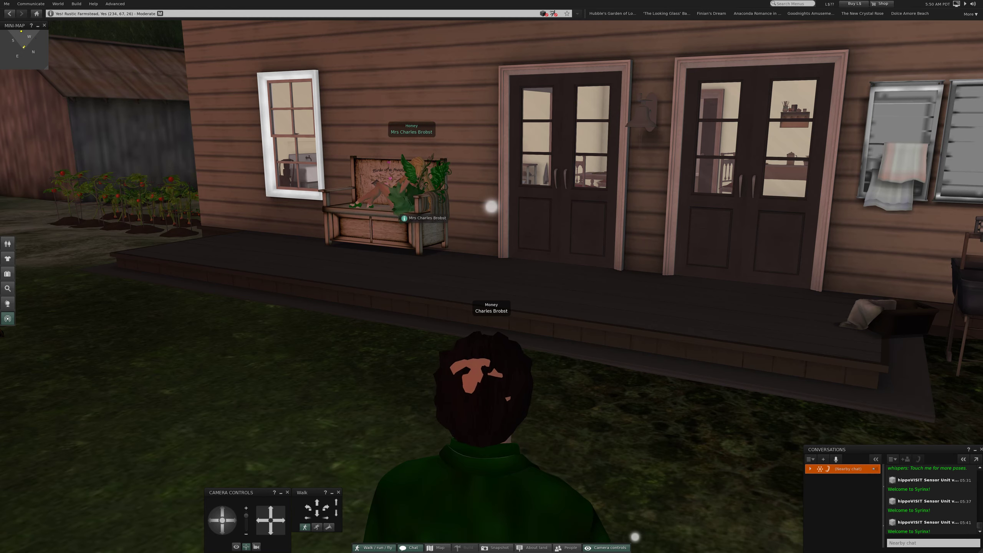
Sit the dark-haired avatar beside the blonde companion using the bench's Sit Here option
{"action": "right_click", "coordinate": [376, 176]}
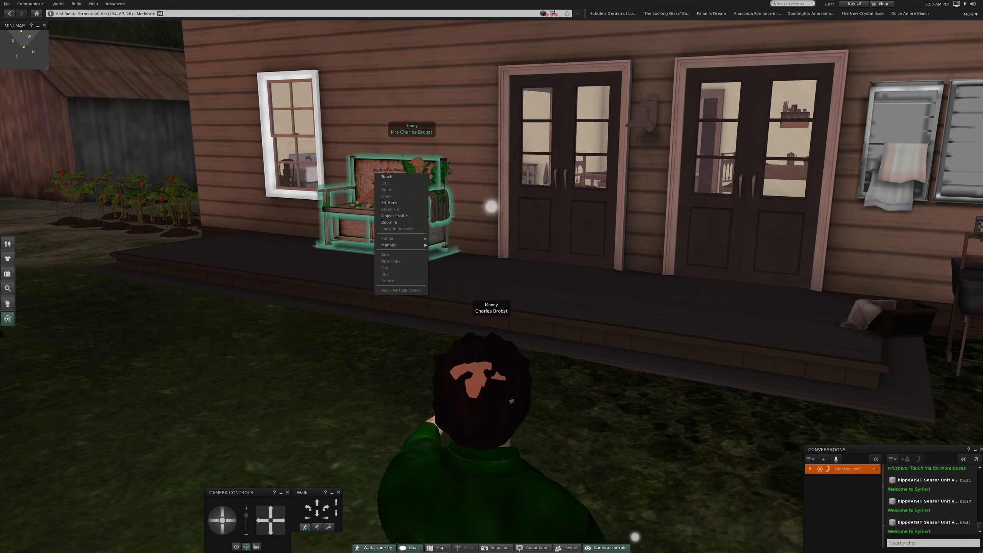
{"action": "left_click", "coordinate": [390, 202]}
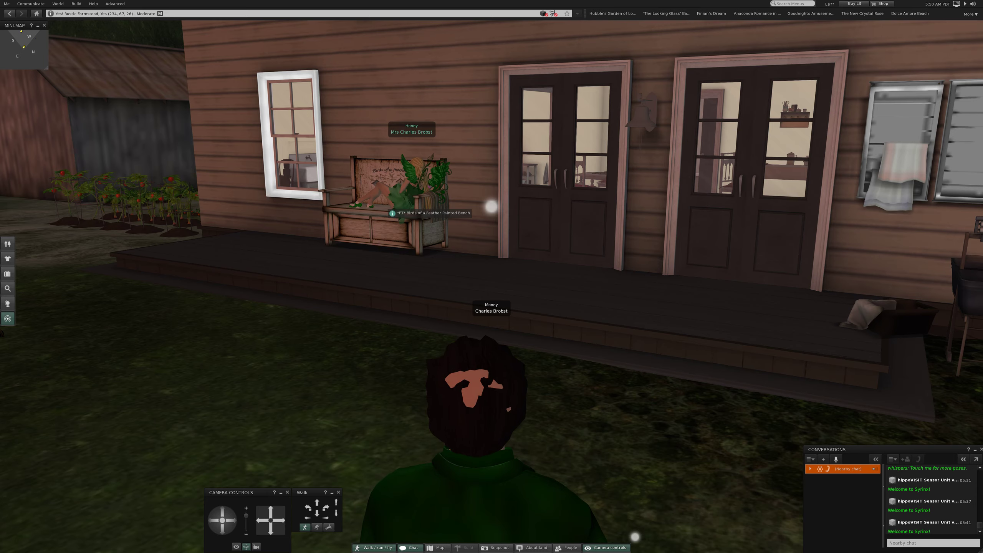
{"action": "right_click", "coordinate": [370, 176]}
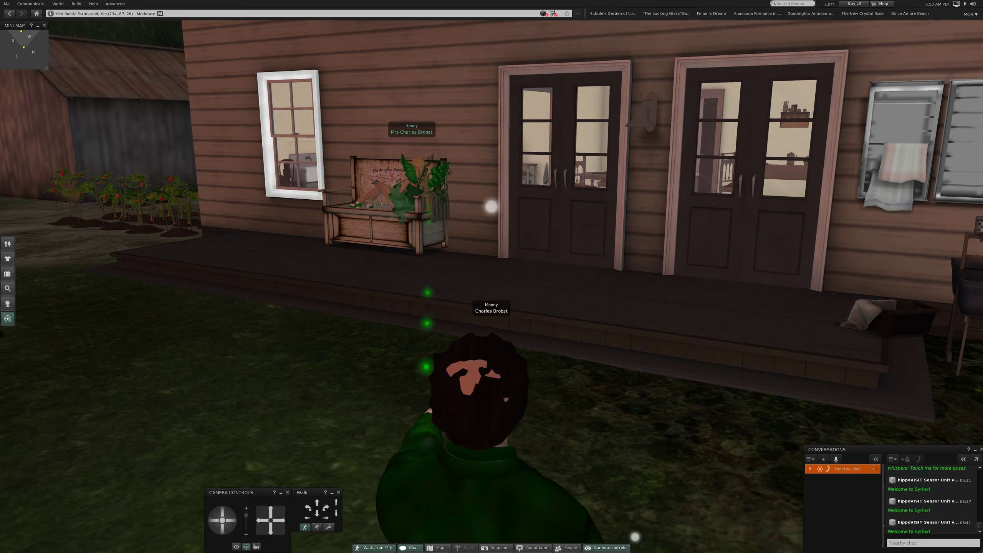
{"action": "left_click", "coordinate": [381, 204]}
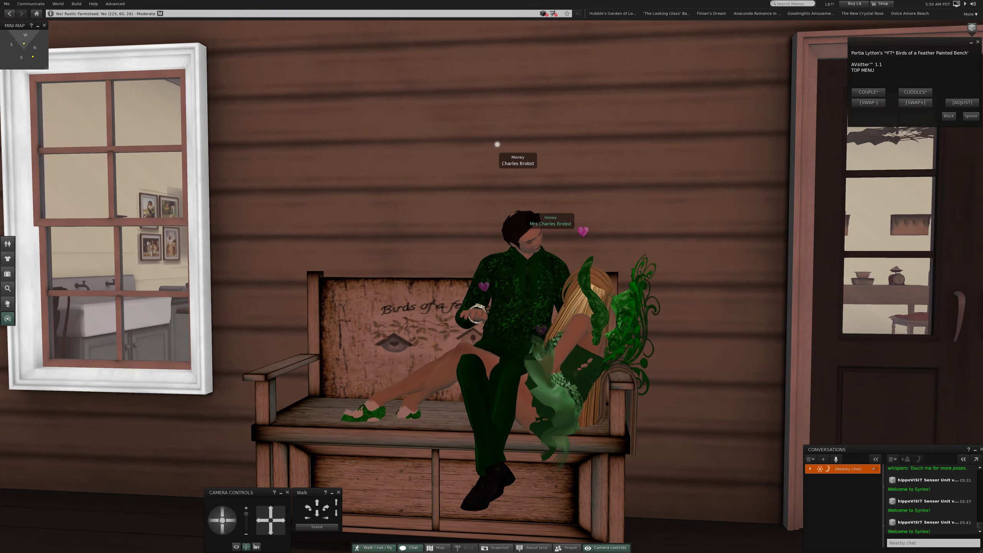
Lower the couple with AVsitter's ADJUST Z- control, then take two snapshots
{"action": "left_click", "coordinate": [962, 102]}
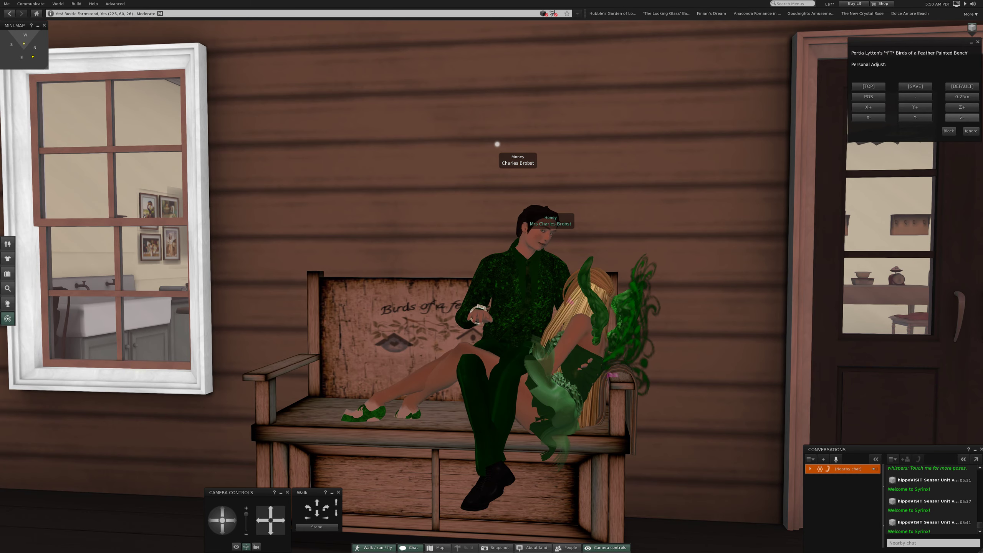
{"action": "left_click", "coordinate": [962, 118]}
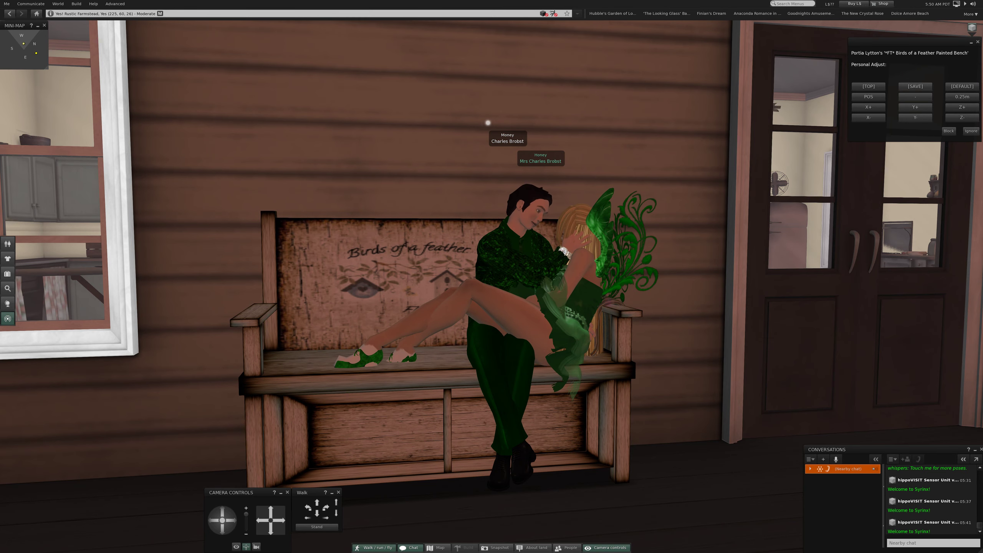
{"action": "key", "text": "ctrl+shift+s"}
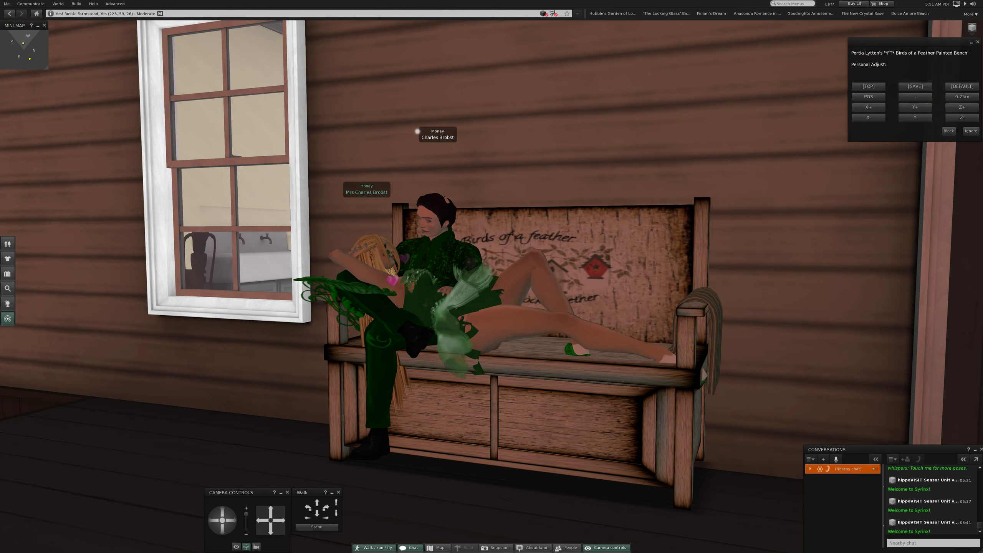
{"action": "key", "text": "super+shift+3"}
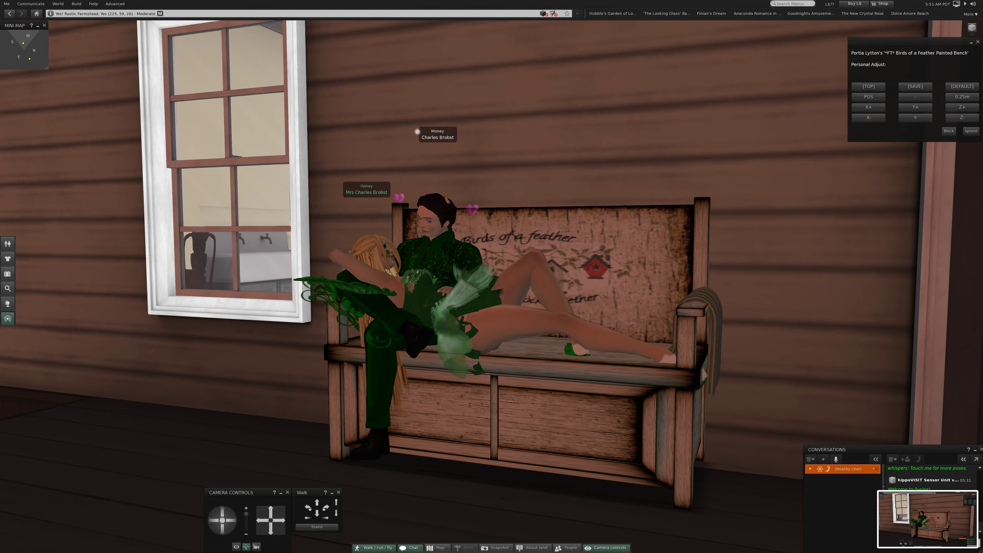